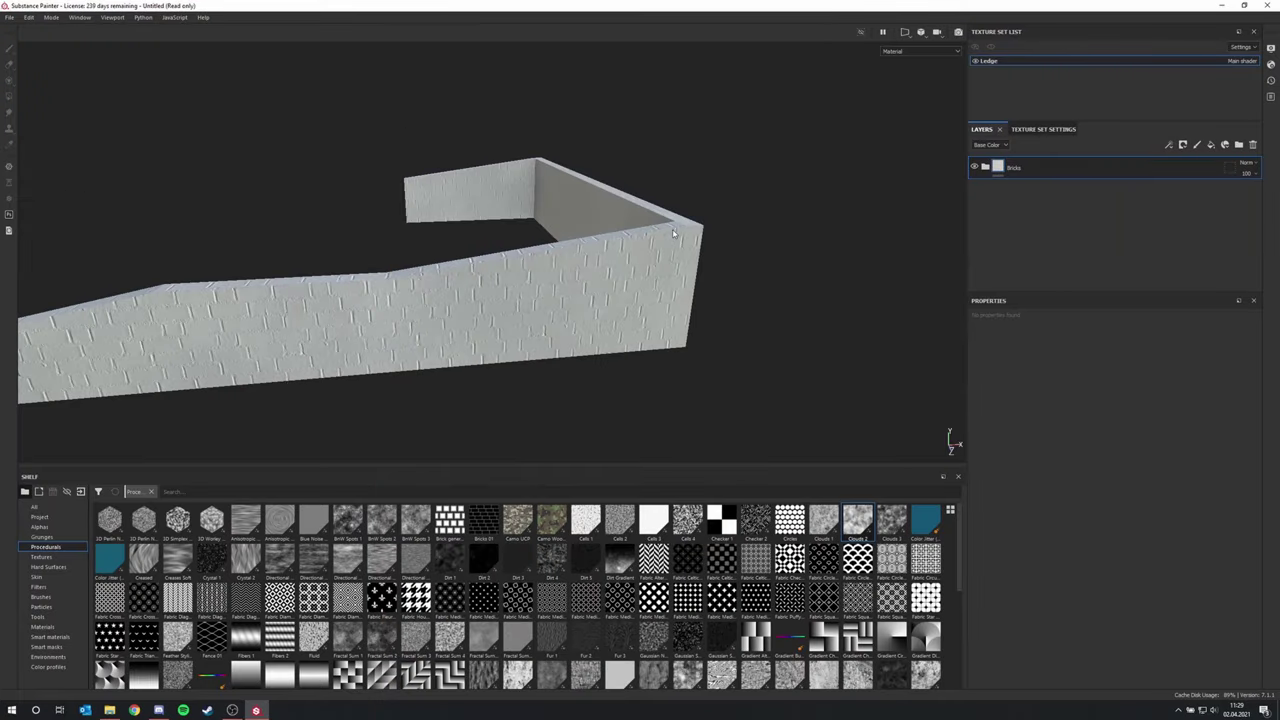
Add a fill layer above the Bricks folder and name it Grind1
click(1211, 145)
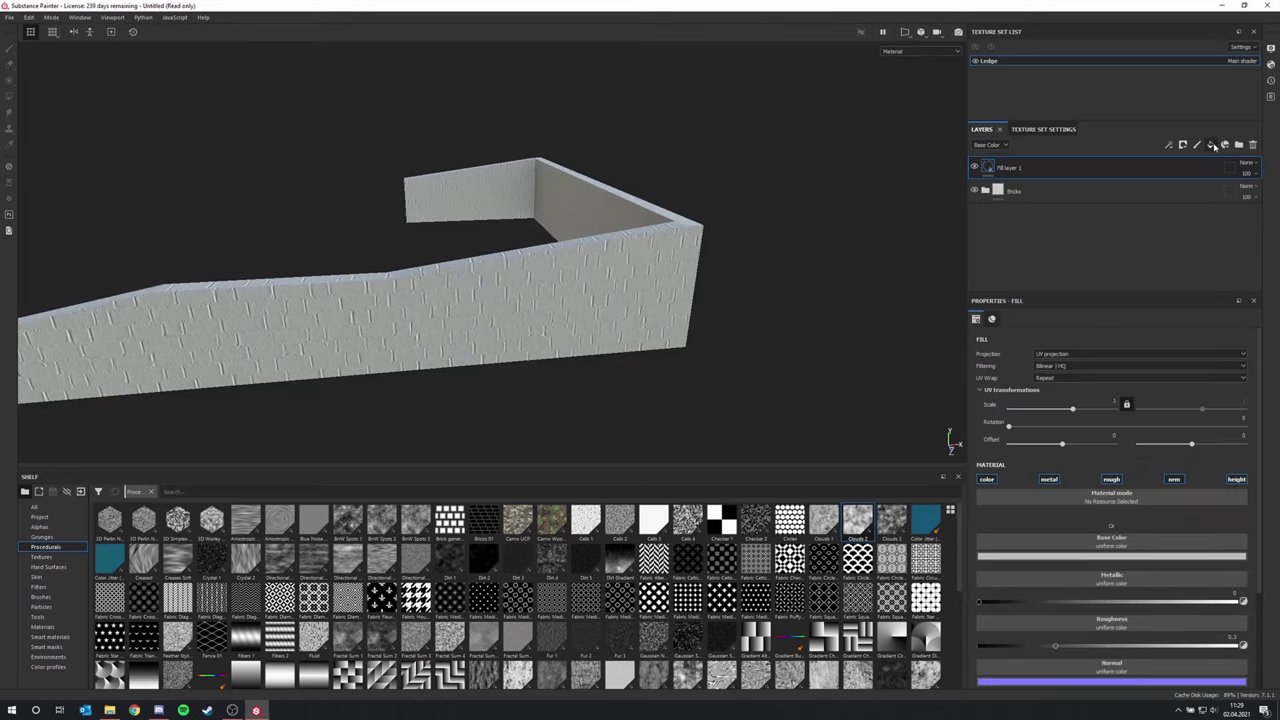
double_click(1012, 168)
text(d1)
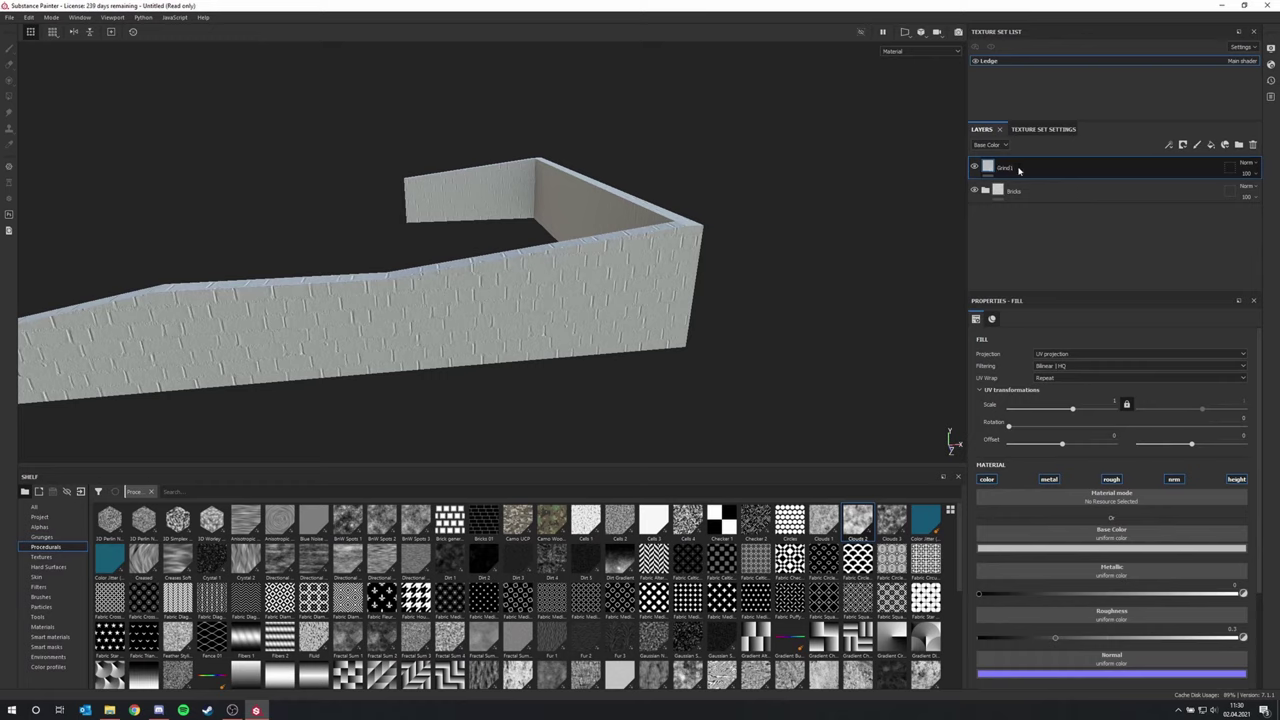
double_click(1013, 173)
key(Return)
Disable the normal and height channels of the Grind1 fill layer
scroll(604, 292, down, 1)
scroll(604, 292, up, 1)
scroll(604, 292, down, 1)
alt+drag(555, 305, 617, 302)
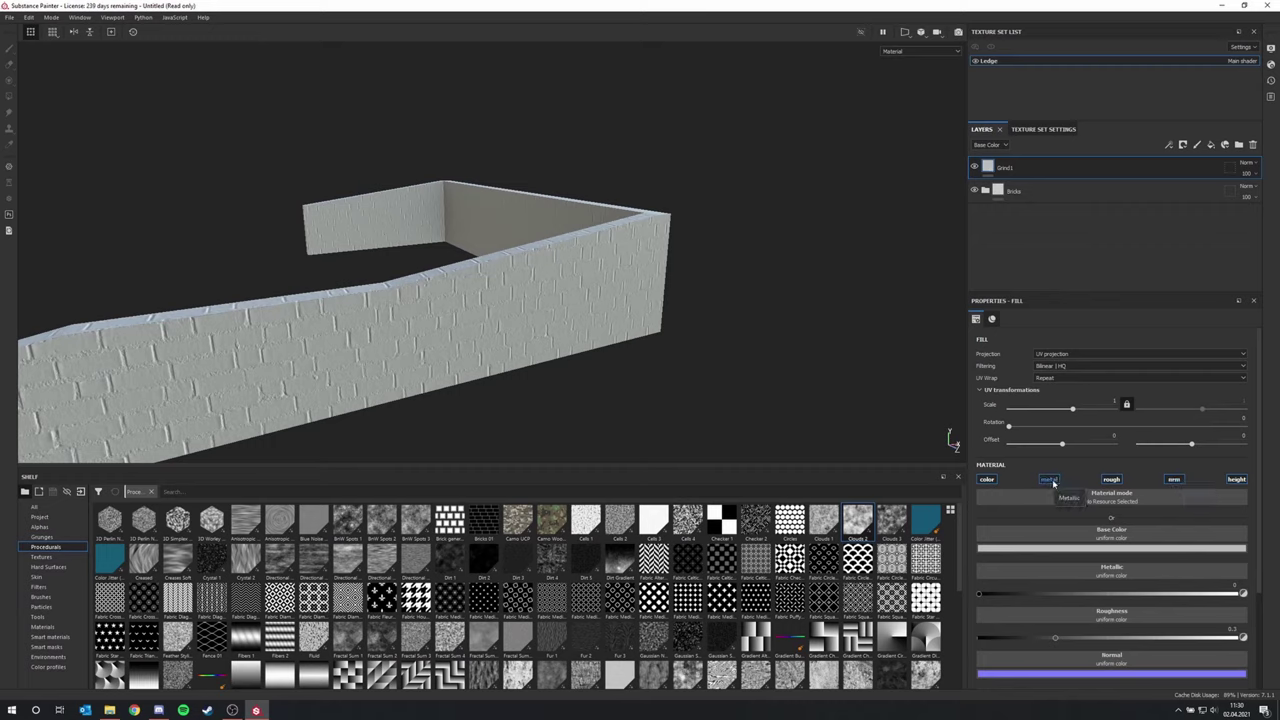
click(1174, 479)
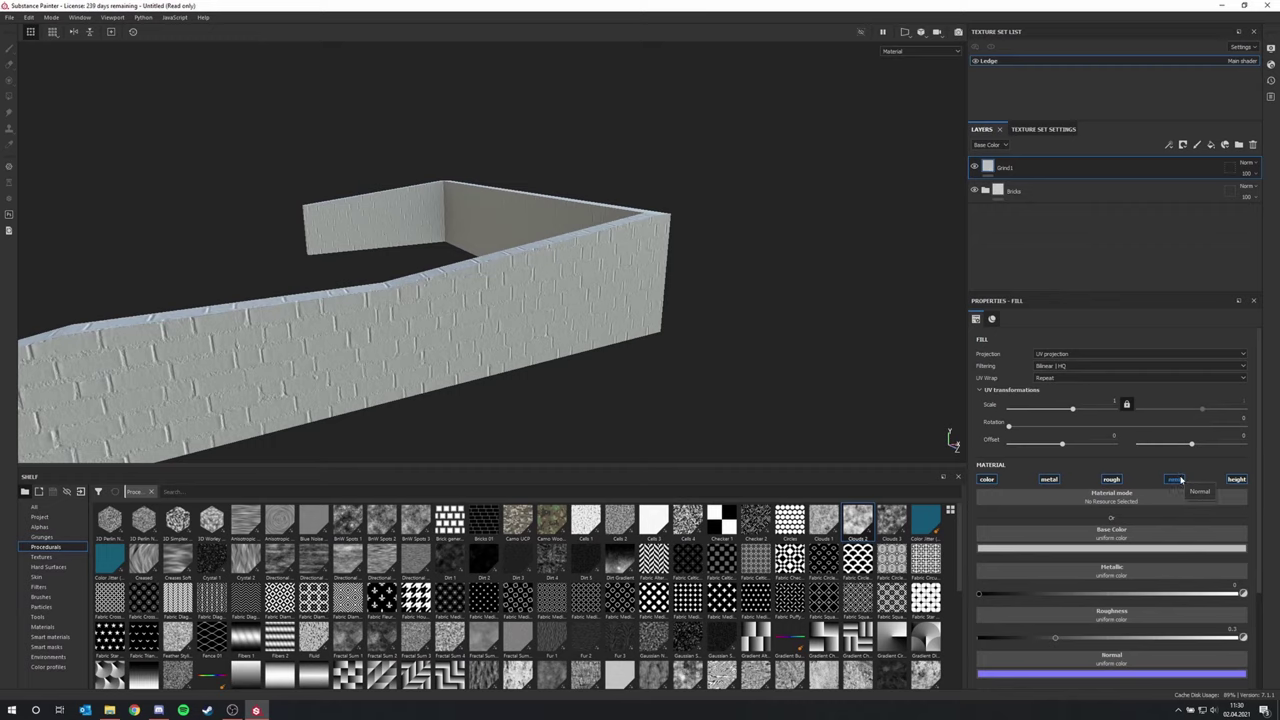
click(1241, 480)
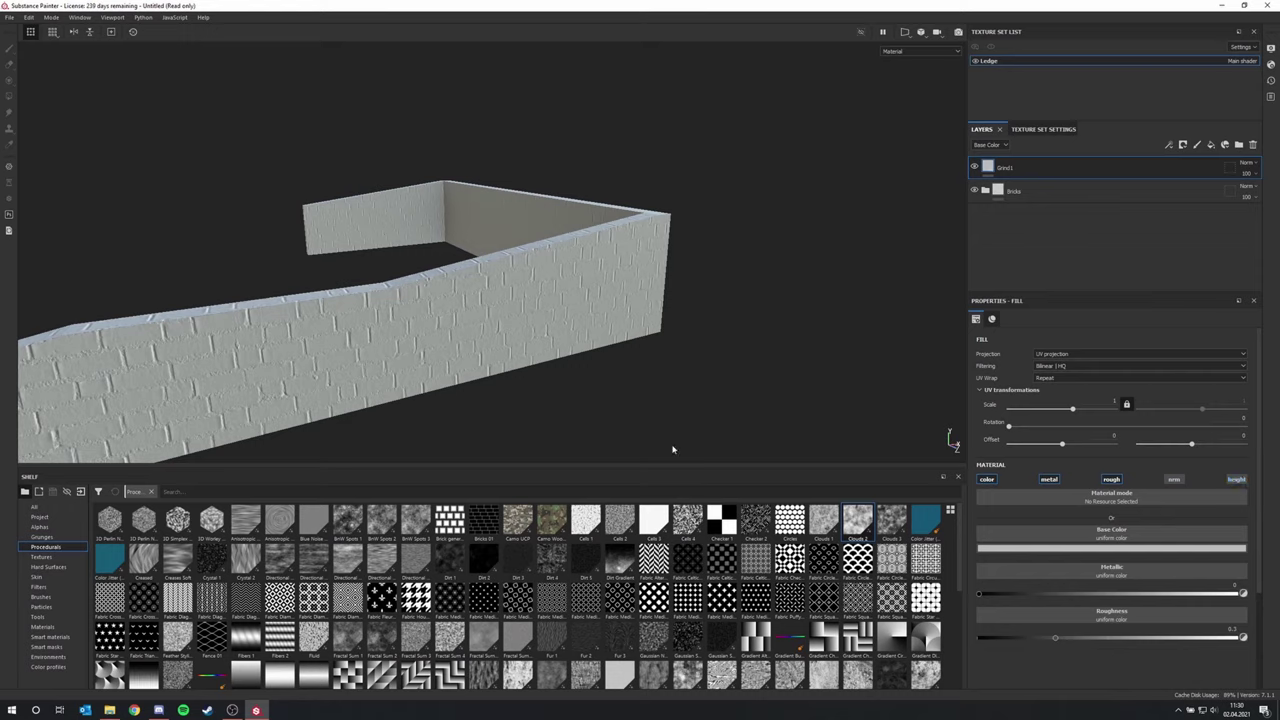
Change the base color of the Grind1 fill layer to a near-black grey
scroll(529, 288, up, 1)
alt+drag(569, 303, 530, 298)
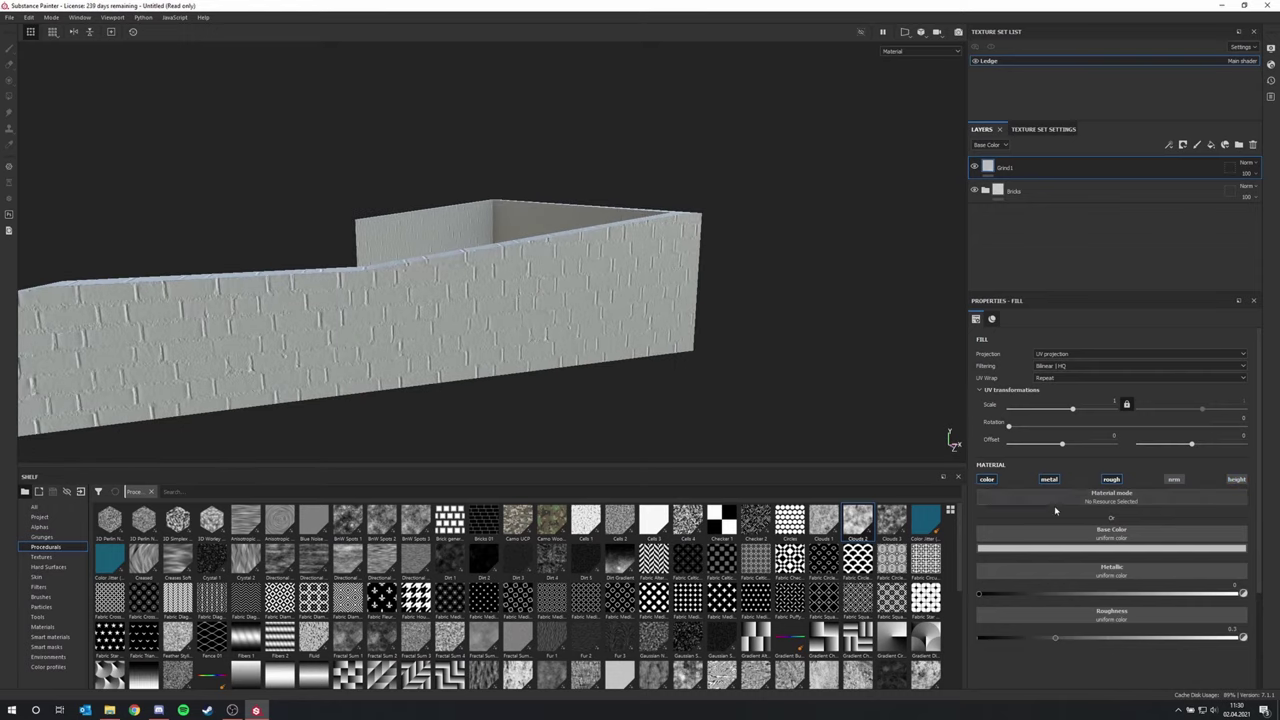
click(1063, 549)
drag(1080, 607, 1022, 664)
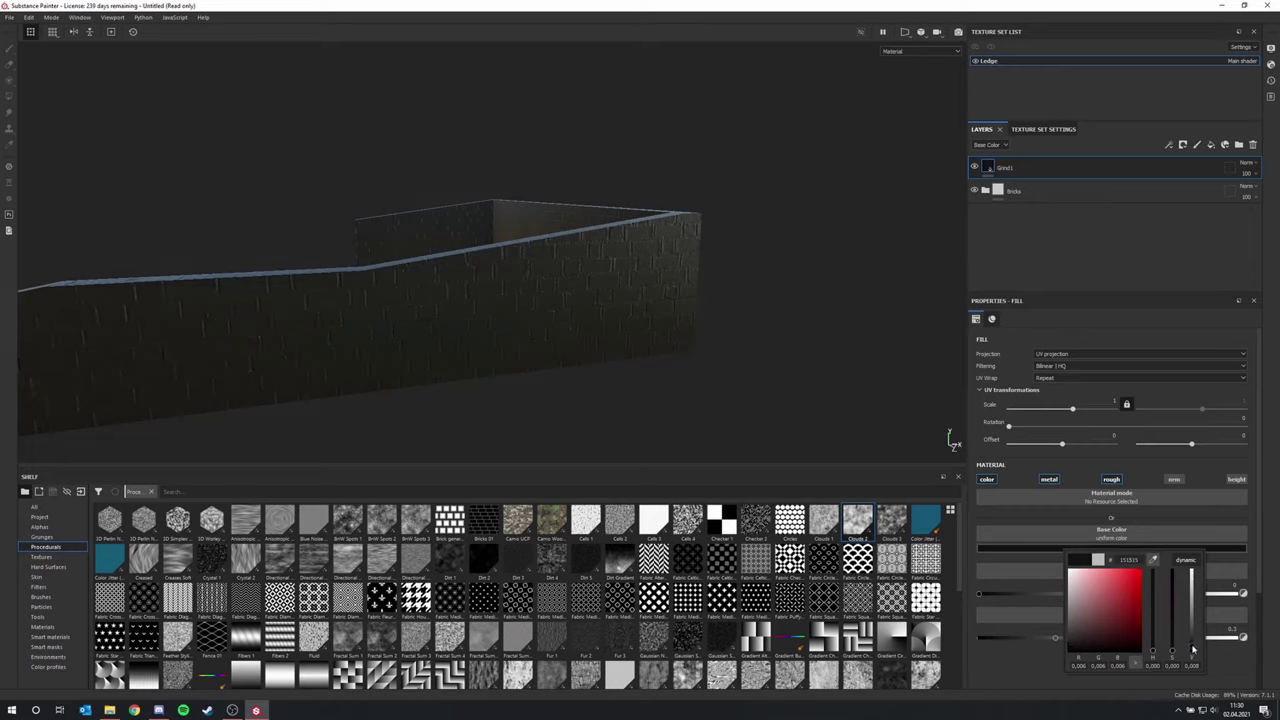
click(1024, 675)
Set the Grind1 layer's metallic value to 1 and its roughness to 0.4
alt+drag(817, 357, 613, 287)
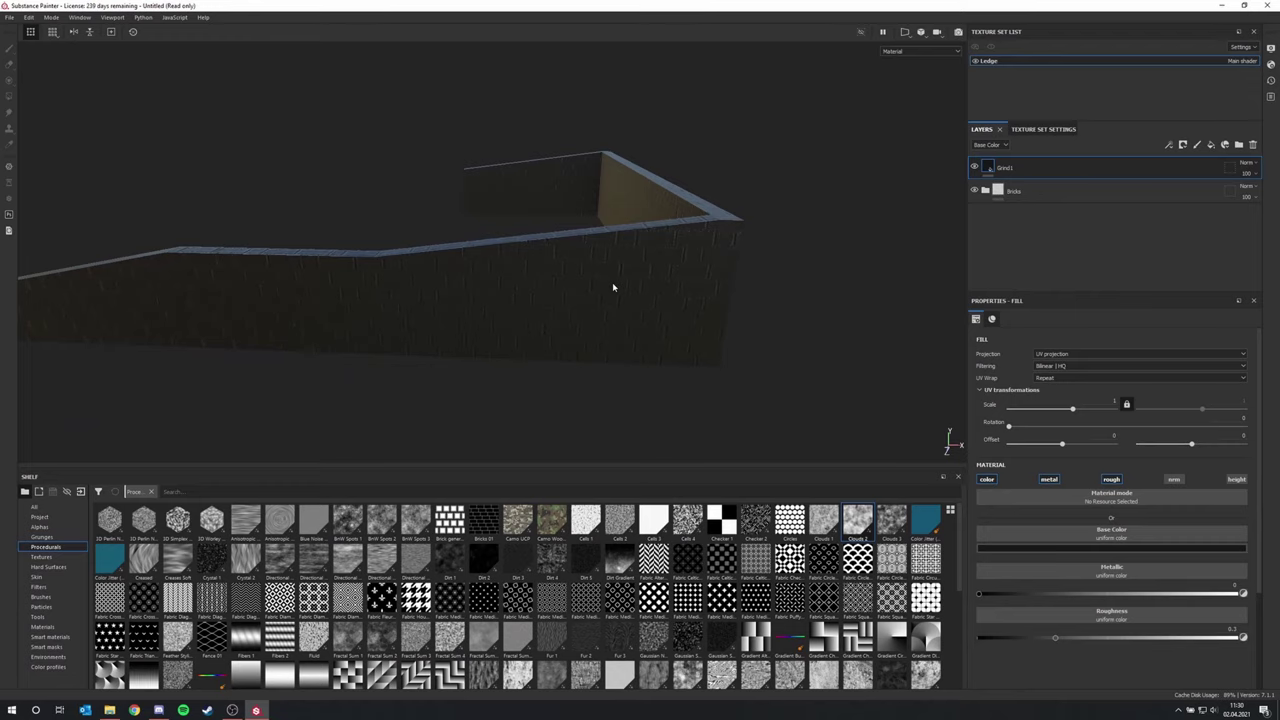
scroll(549, 214, down, 2)
scroll(520, 229, up, 6)
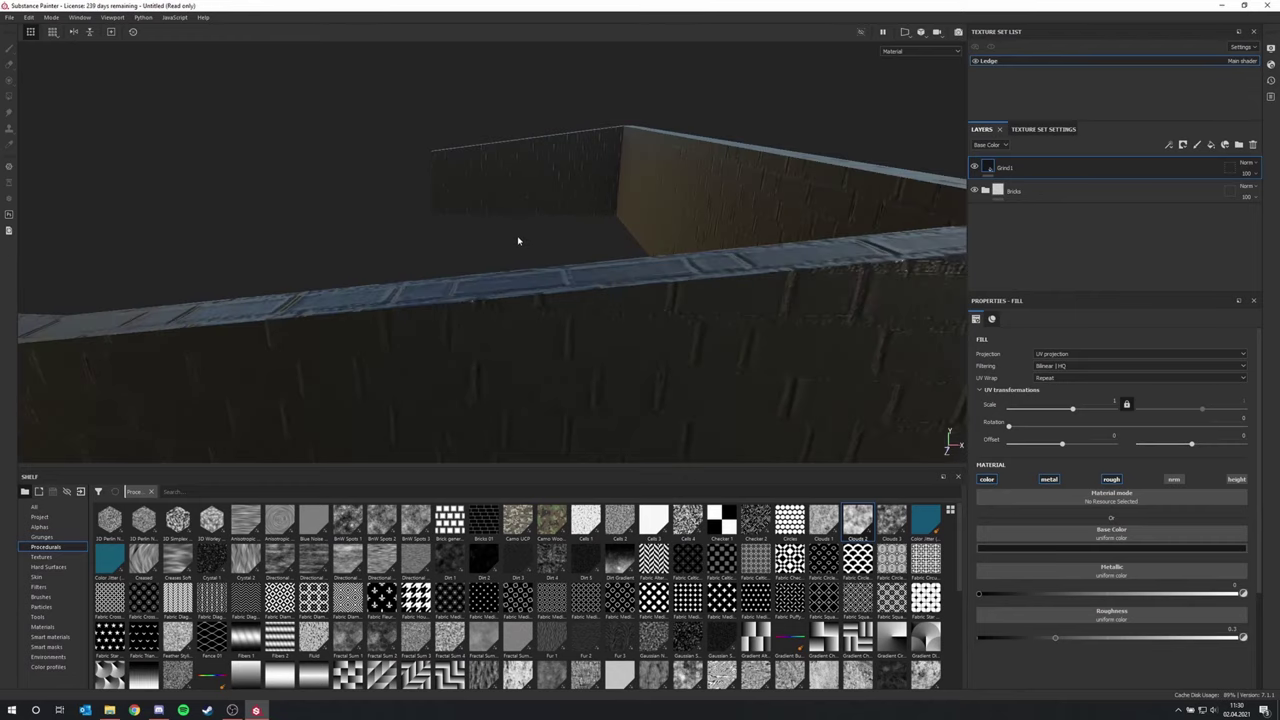
alt+drag(520, 229, 570, 229)
scroll(572, 230, down, 10)
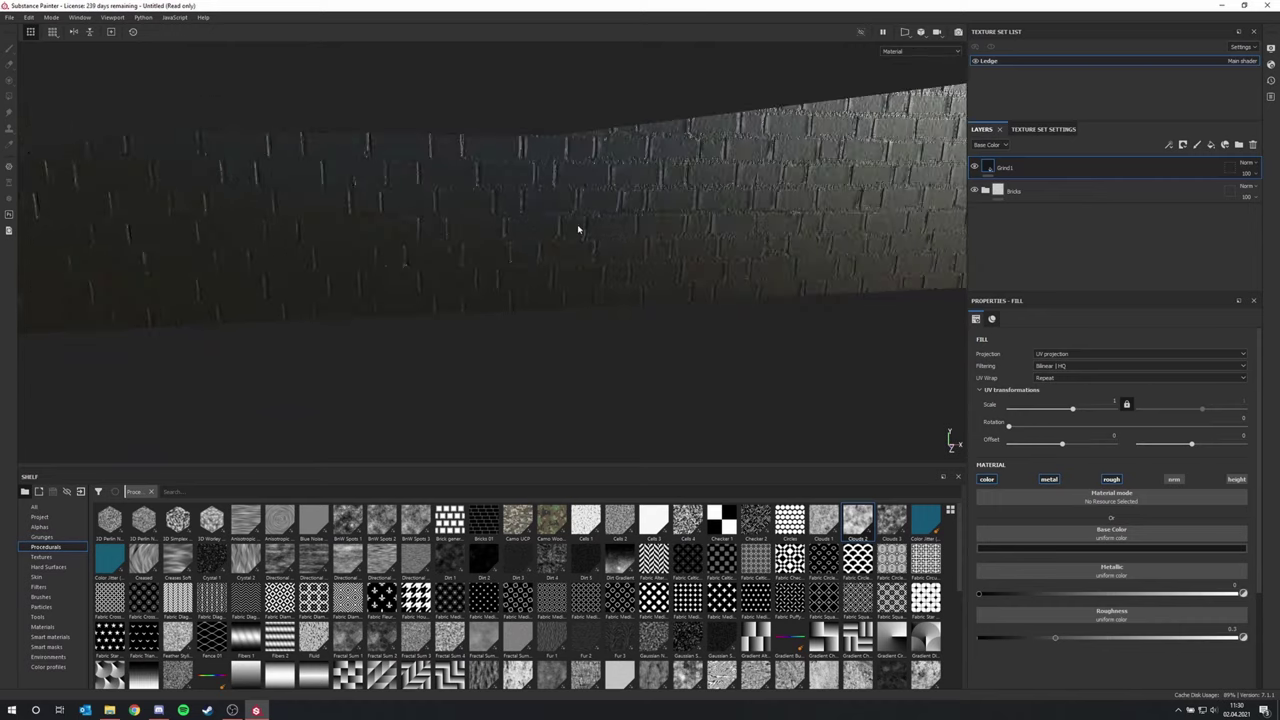
alt+drag(759, 258, 569, 286)
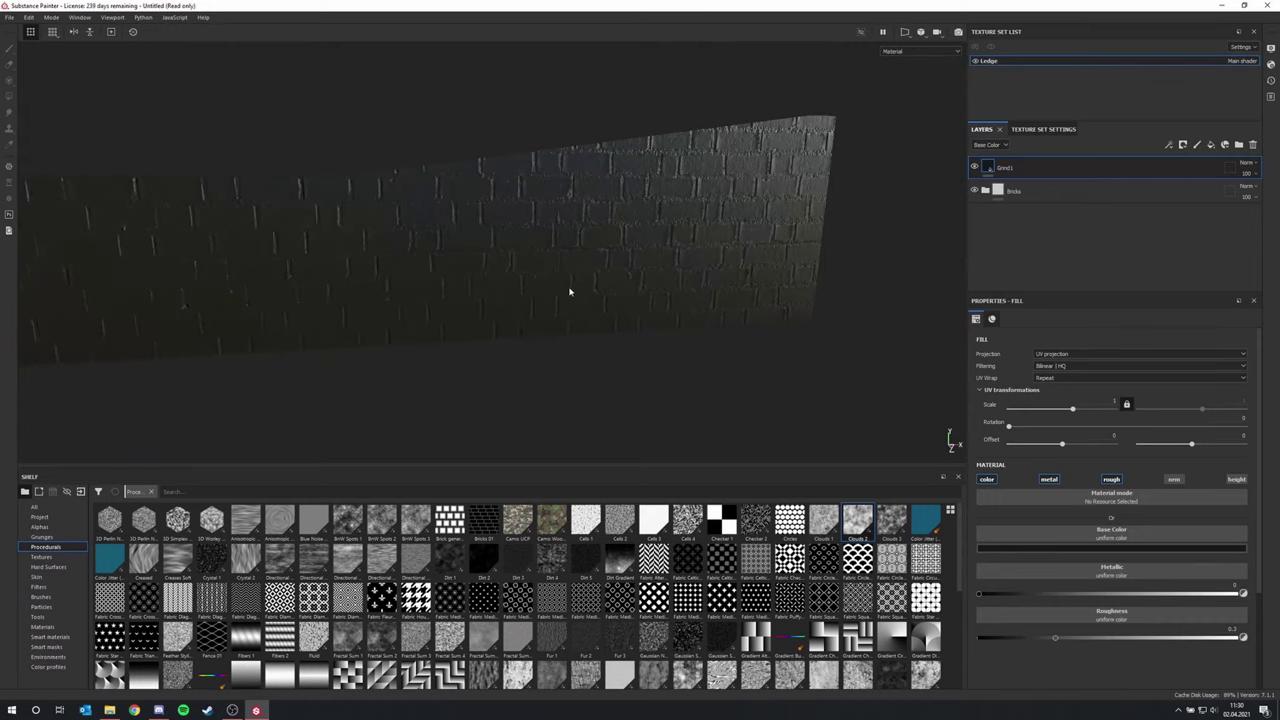
drag(1046, 600, 1272, 604)
alt+drag(597, 306, 756, 318)
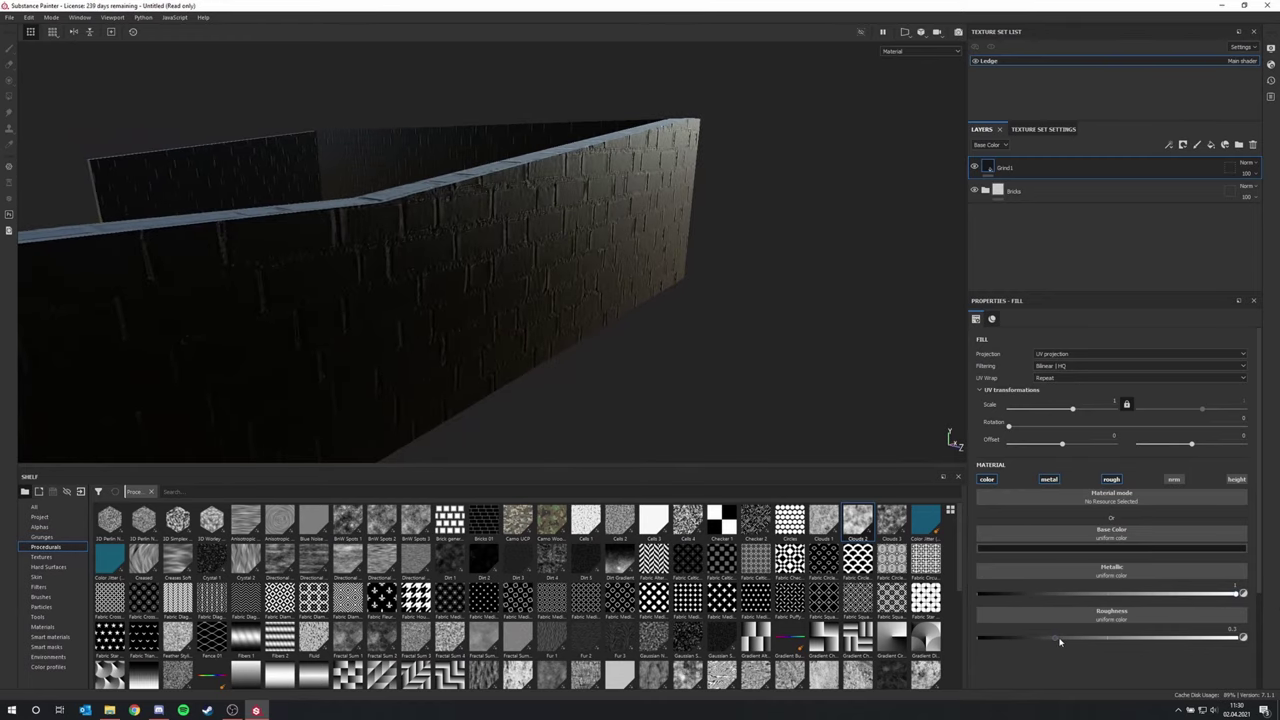
drag(1060, 642, 1095, 645)
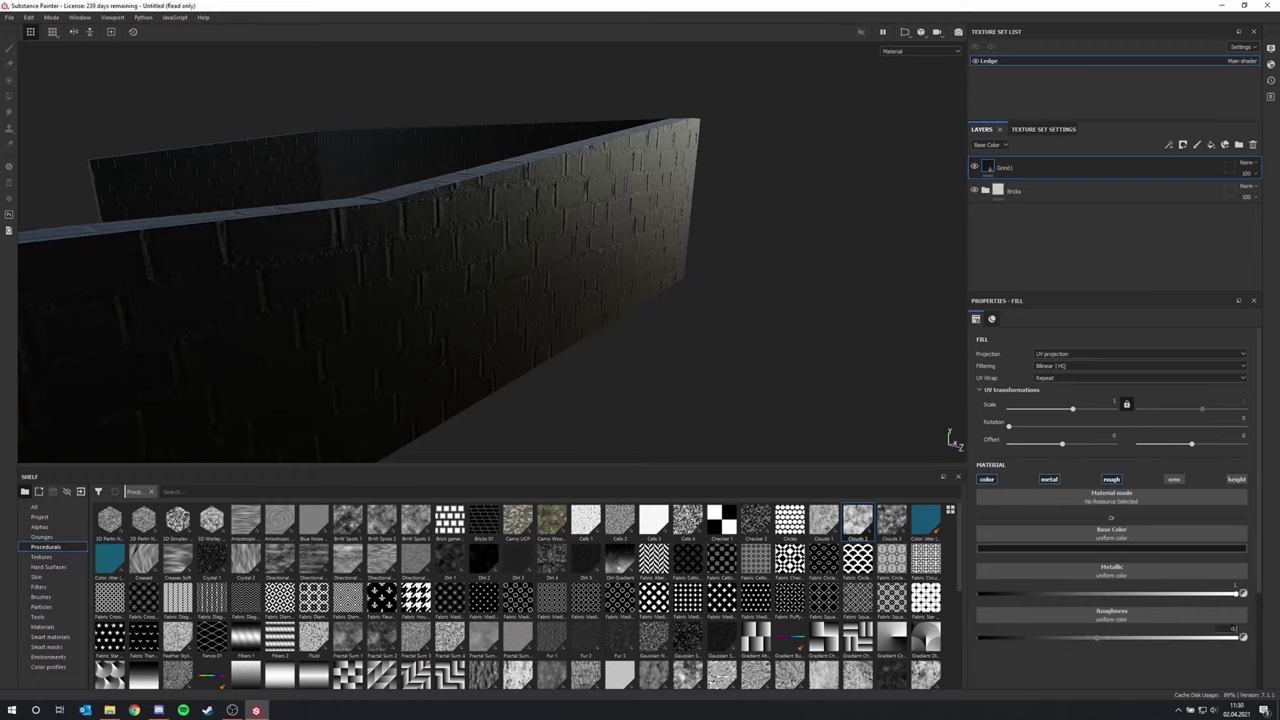
Add a black mask to the Grind1 layer
mouse_move(786, 206)
alt+mouse_down()
mouse_move(499, 226)
mouse_move(557, 211)
mouse_move(503, 214)
mouse_move(659, 198)
mouse_move(646, 254)
mouse_move(503, 281)
alt+mouse_up()
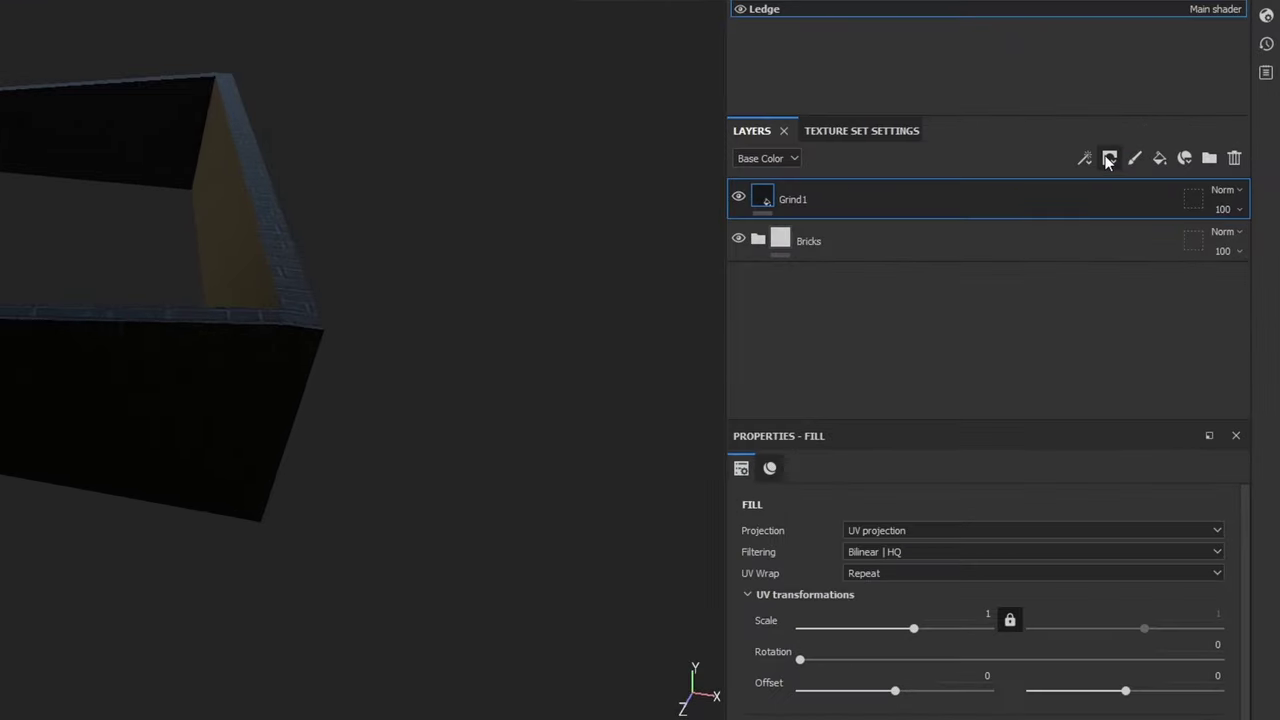
click(1110, 158)
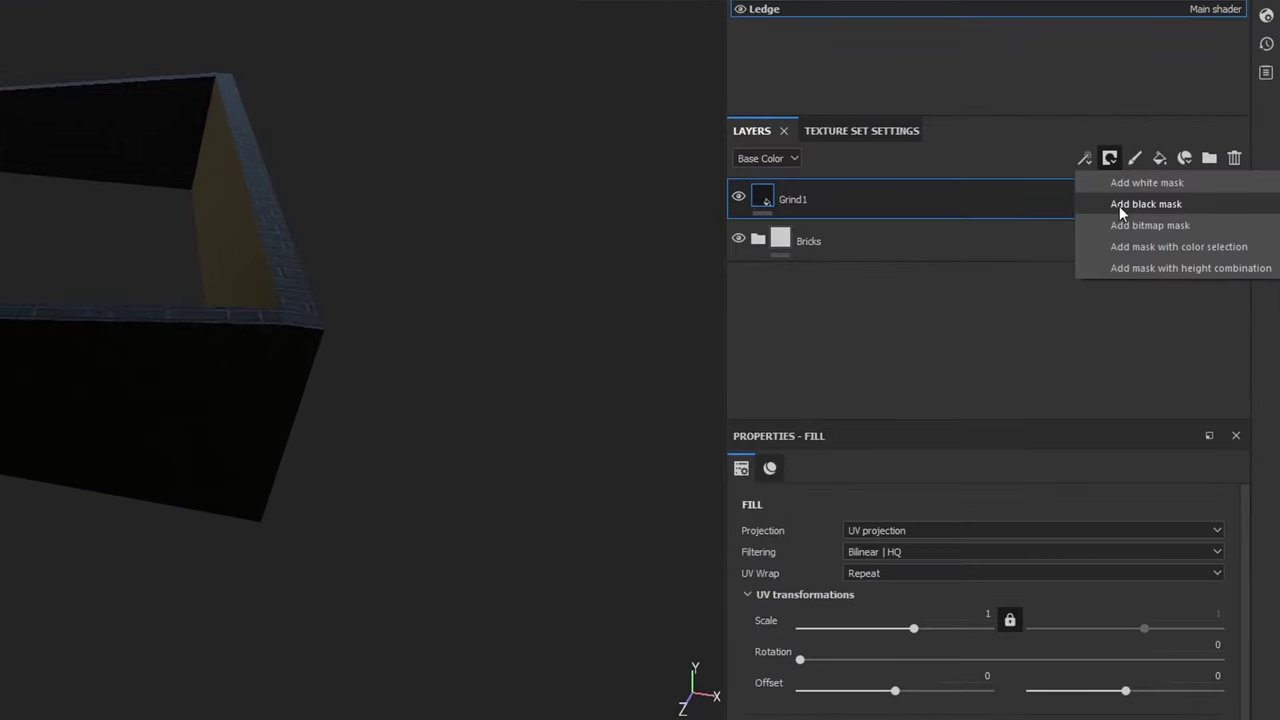
click(1119, 206)
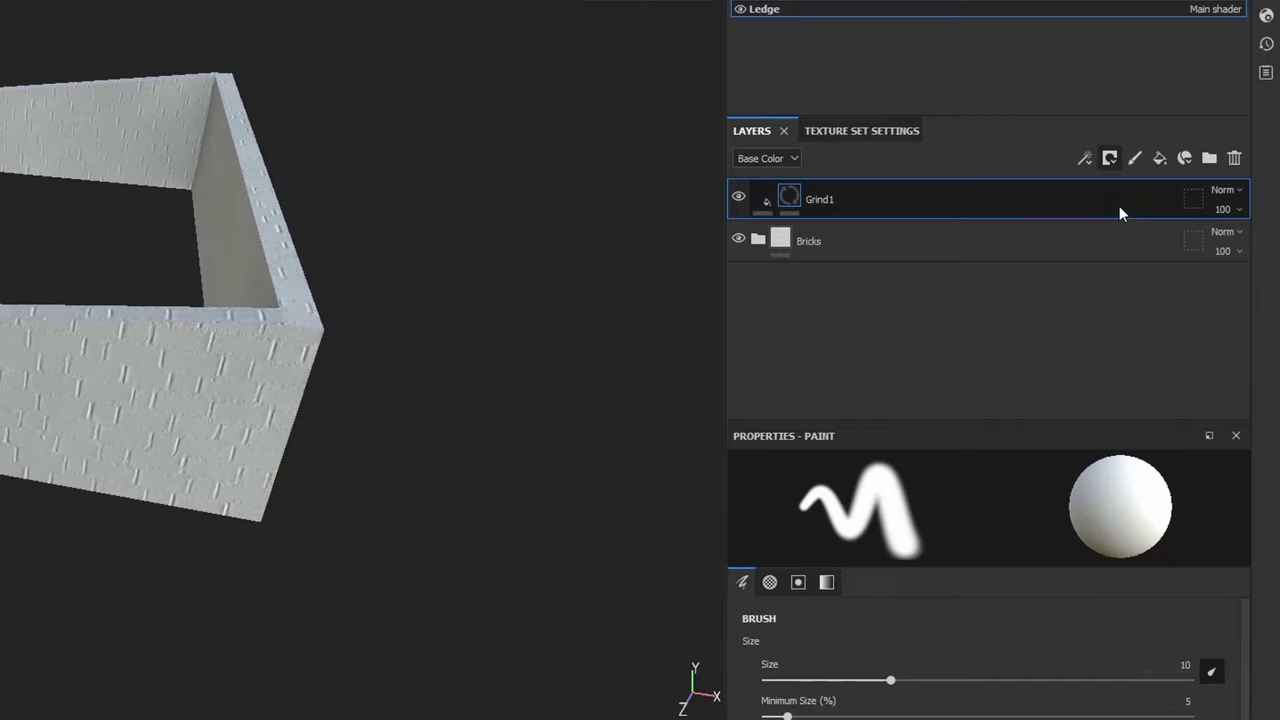
Add a generator to the Grind1 mask and assign Metal Edge Wear to it
alt+drag(259, 377, 17, 322)
alt+drag(221, 316, 477, 297)
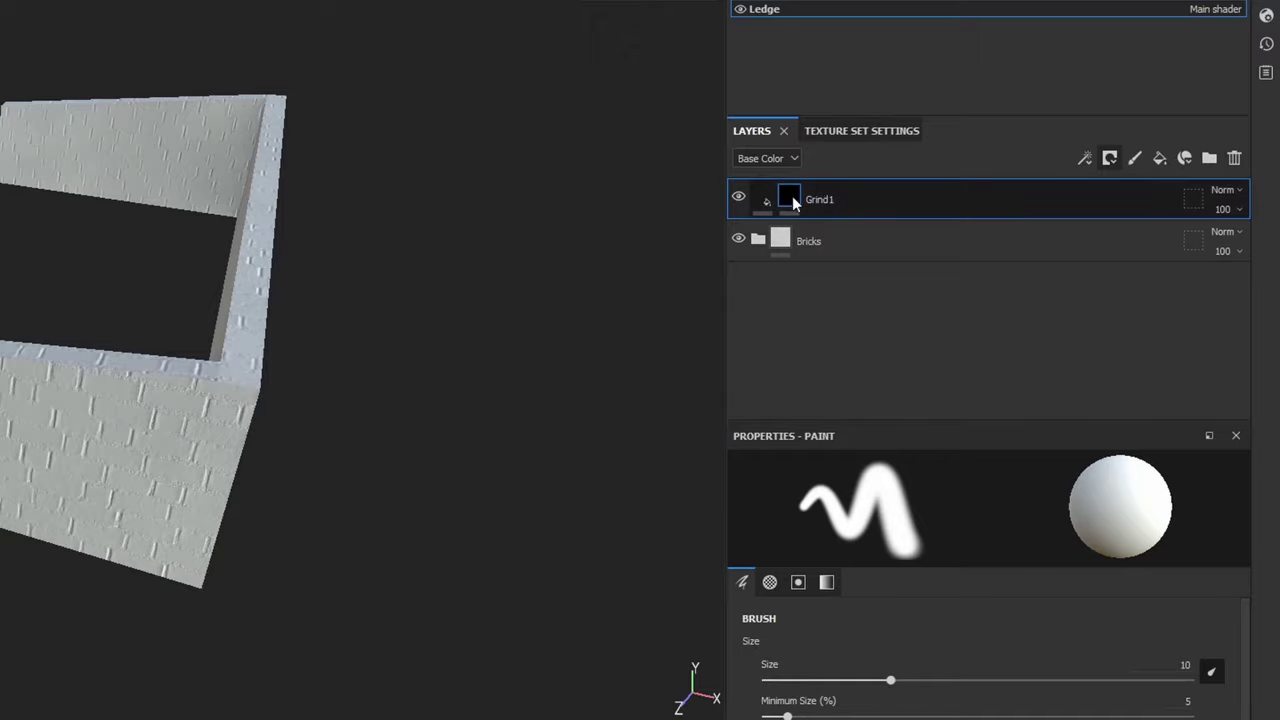
click(1087, 157)
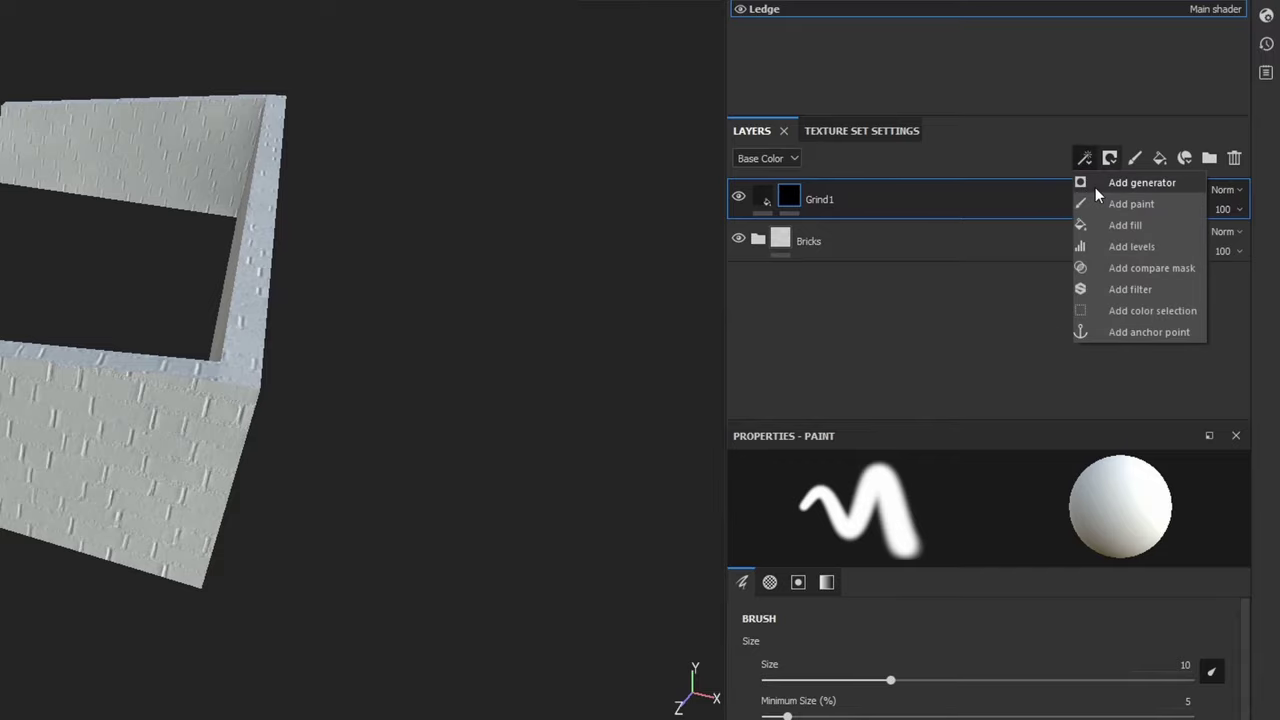
click(1095, 187)
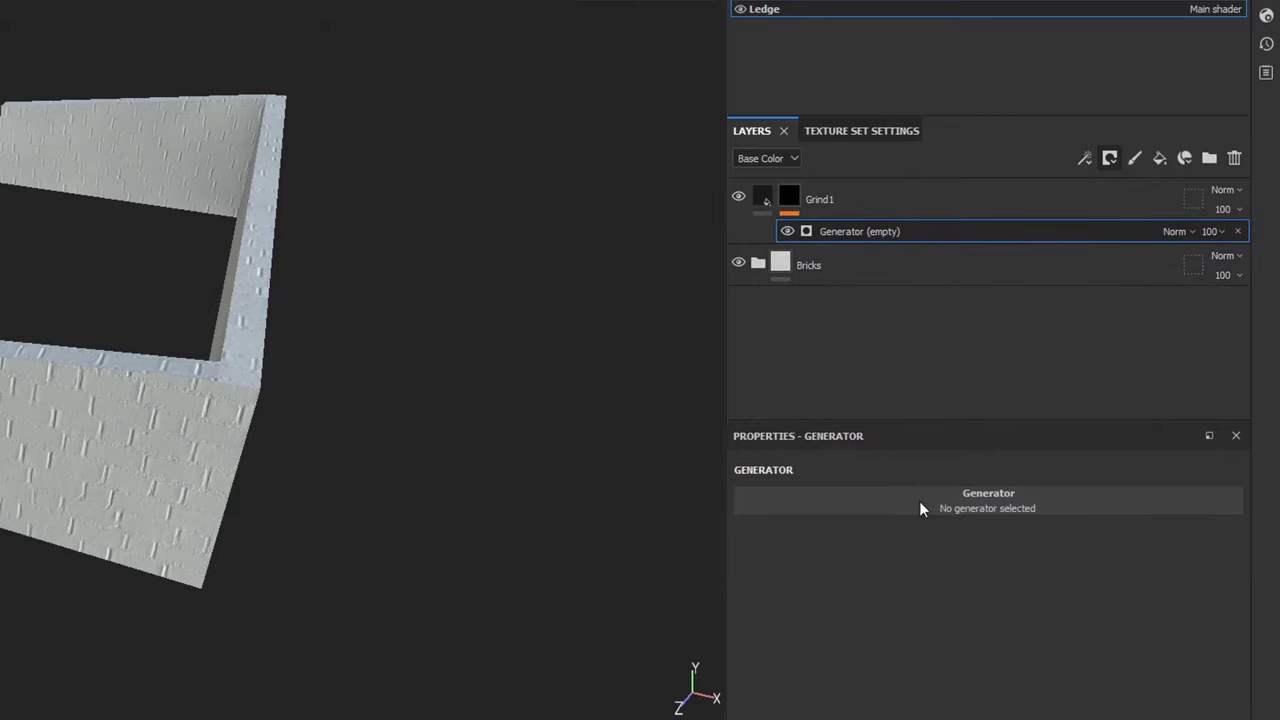
click(953, 503)
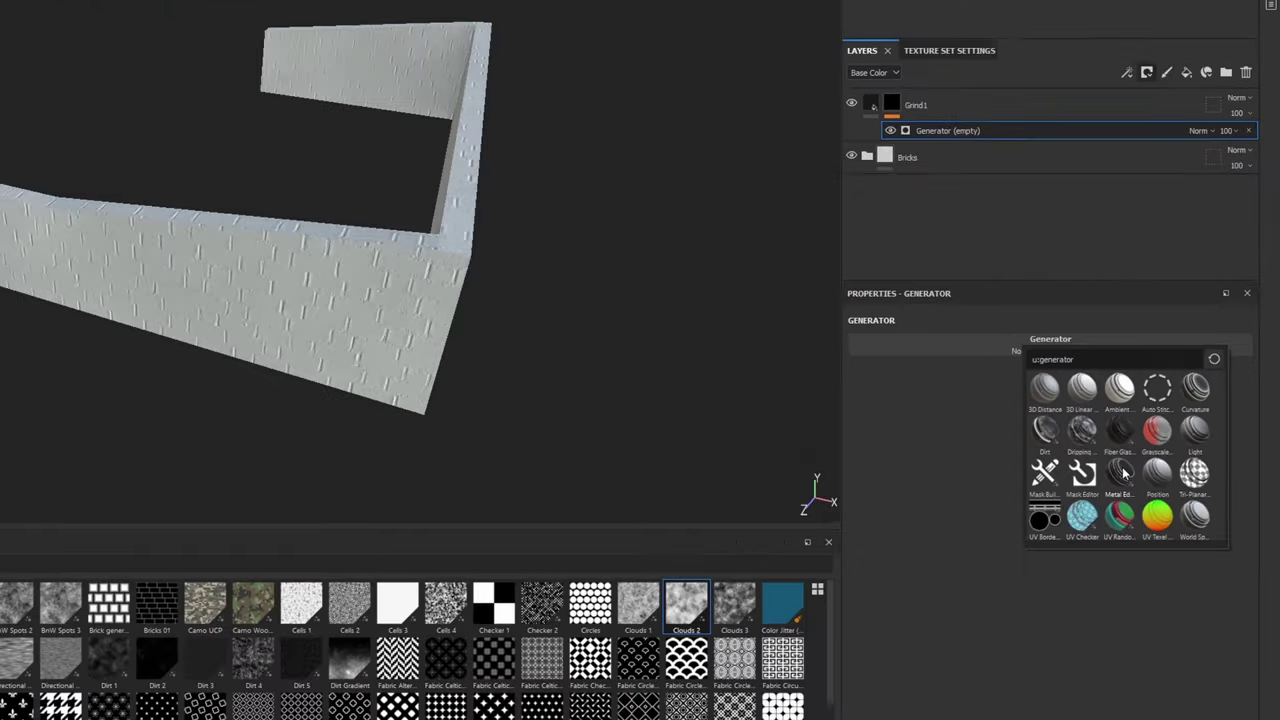
click(1083, 512)
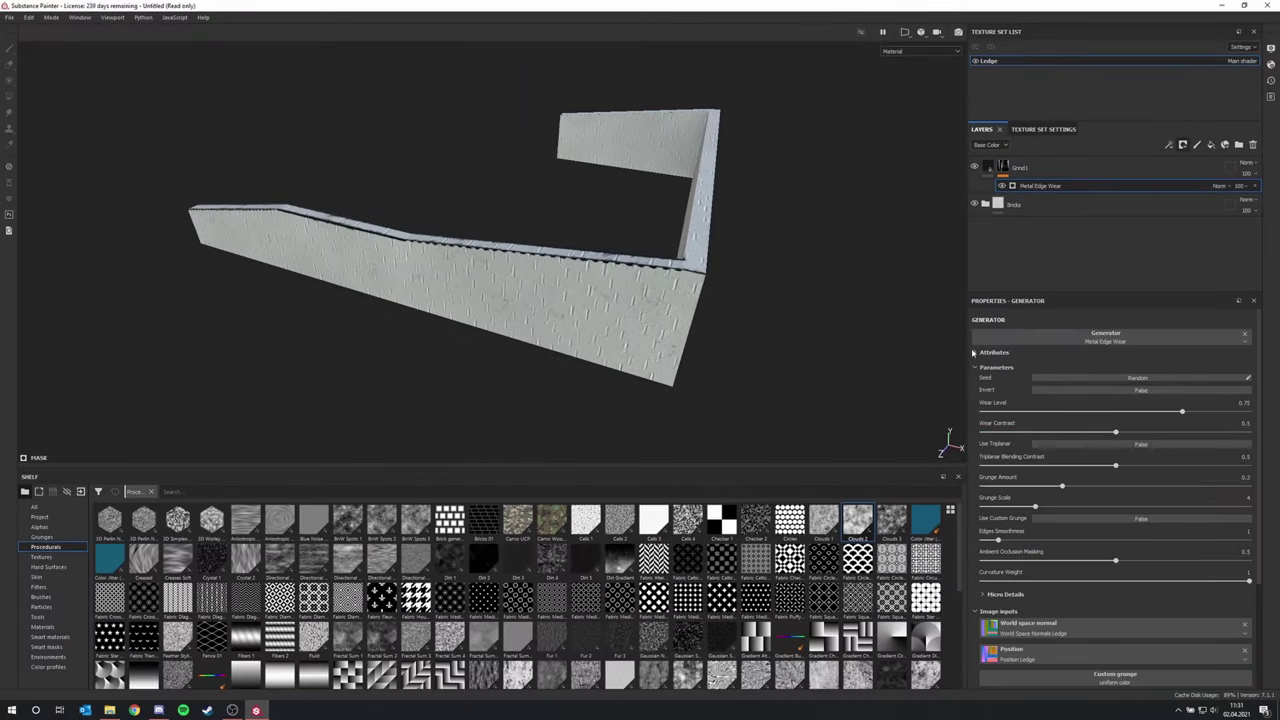
Examine the generated edge wear along the ledge's upper edges and corners from several angles
scroll(686, 262, up, 3)
alt+drag(704, 304, 575, 262)
scroll(686, 306, up, 2)
scroll(679, 284, down, 1)
scroll(370, 292, down, 3)
scroll(370, 292, up, 4)
alt+drag(370, 292, 362, 272)
scroll(350, 308, up, 2)
alt+middle_drag(350, 310, 362, 300)
alt+drag(361, 300, 469, 215)
alt+drag(665, 175, 480, 320)
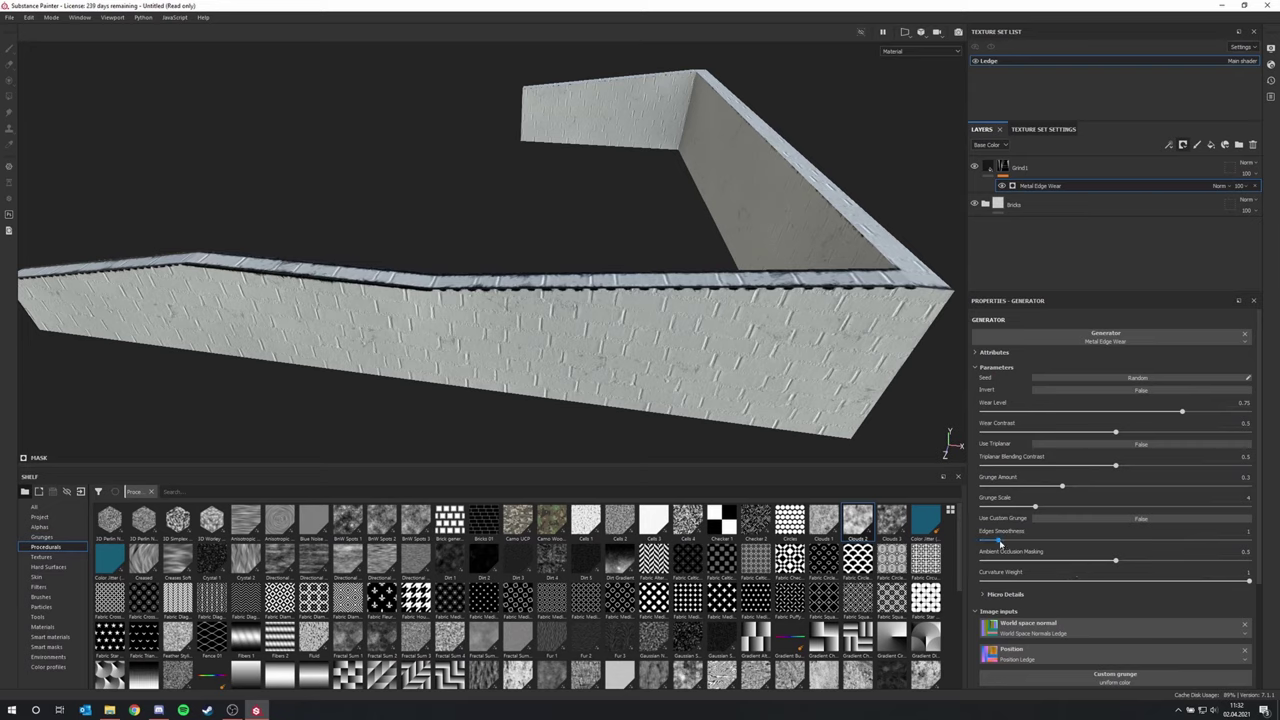
In the Metal Edge Wear generator, set edges smoothness to 5.94, ambient occlusion masking to 0.48, grunge amount to 0.24 and grunge scale to 16
drag(998, 540, 1080, 545)
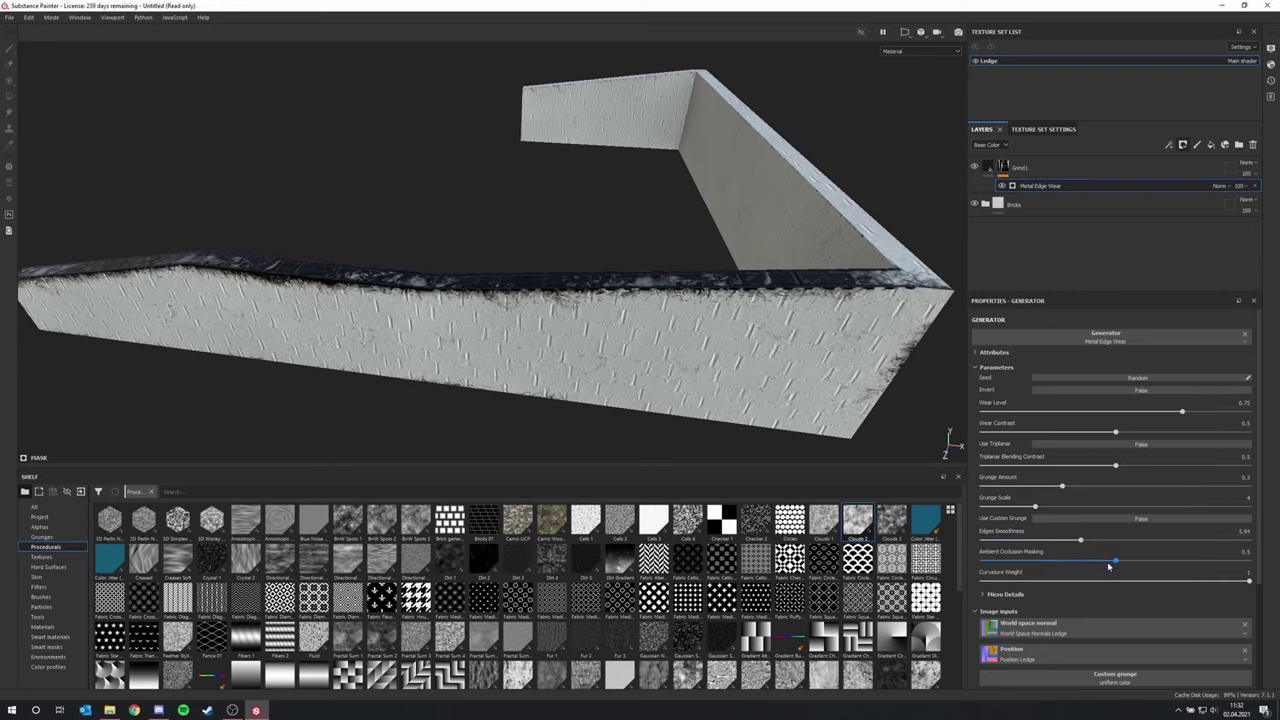
mouse_move(1118, 563)
mouse_down()
mouse_move(1040, 563)
mouse_move(1114, 572)
mouse_up()
drag(1065, 487, 1254, 508)
Set the Metal Edge Wear generator's wear contrast to 0.36 and wear level to 0.77
alt+drag(840, 385, 523, 316)
scroll(700, 348, down, 3)
scroll(697, 340, up, 4)
alt+drag(706, 329, 737, 299)
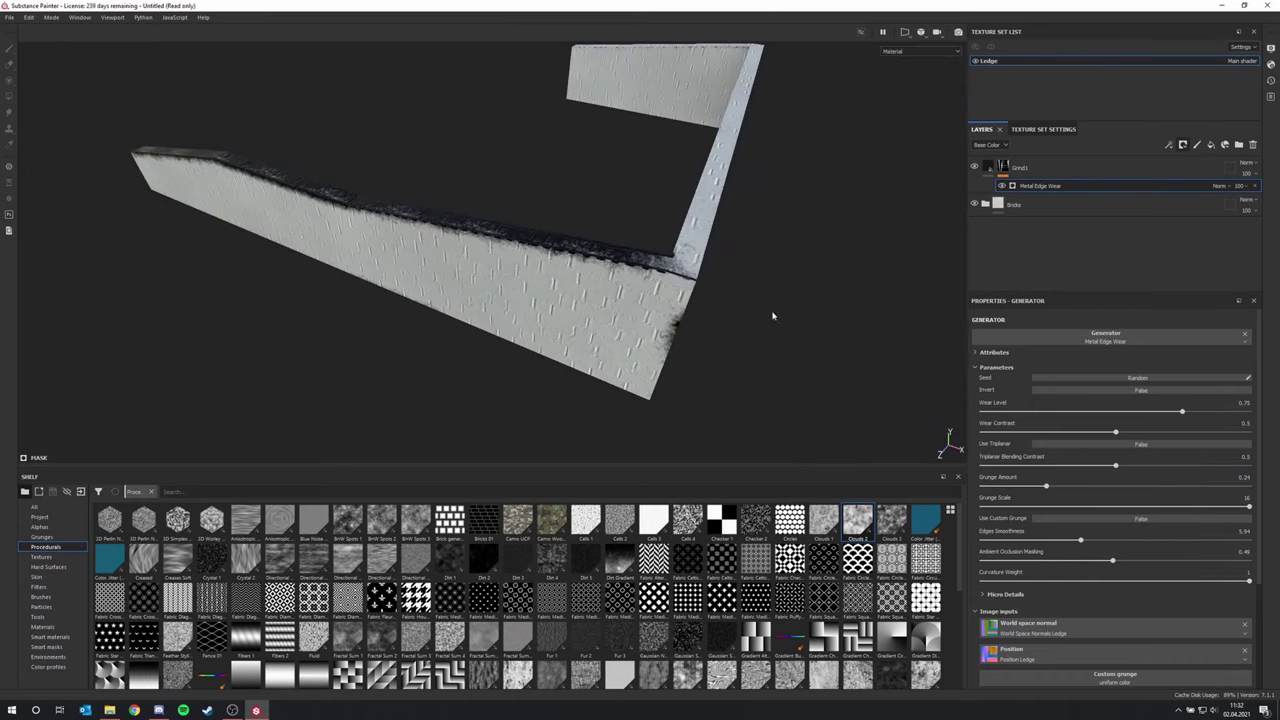
drag(1116, 432, 1077, 432)
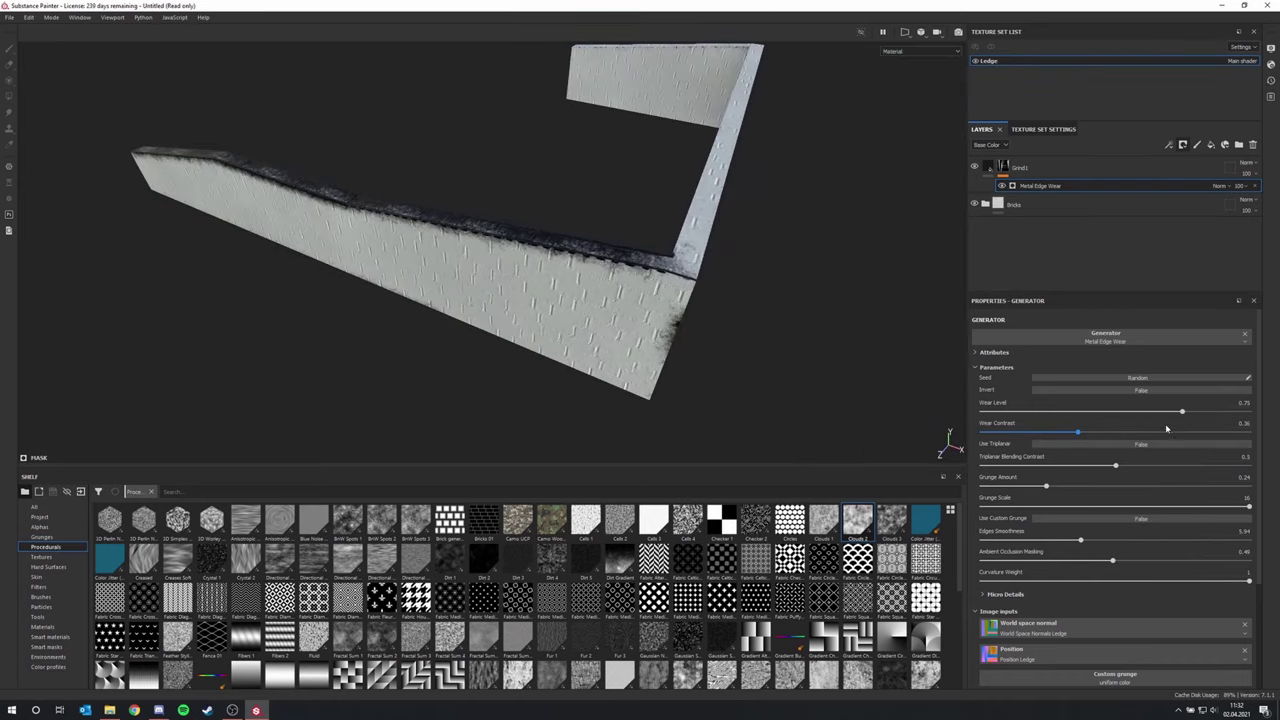
mouse_move(1181, 412)
mouse_down()
mouse_move(1097, 426)
mouse_move(1200, 425)
mouse_move(1189, 425)
mouse_up()
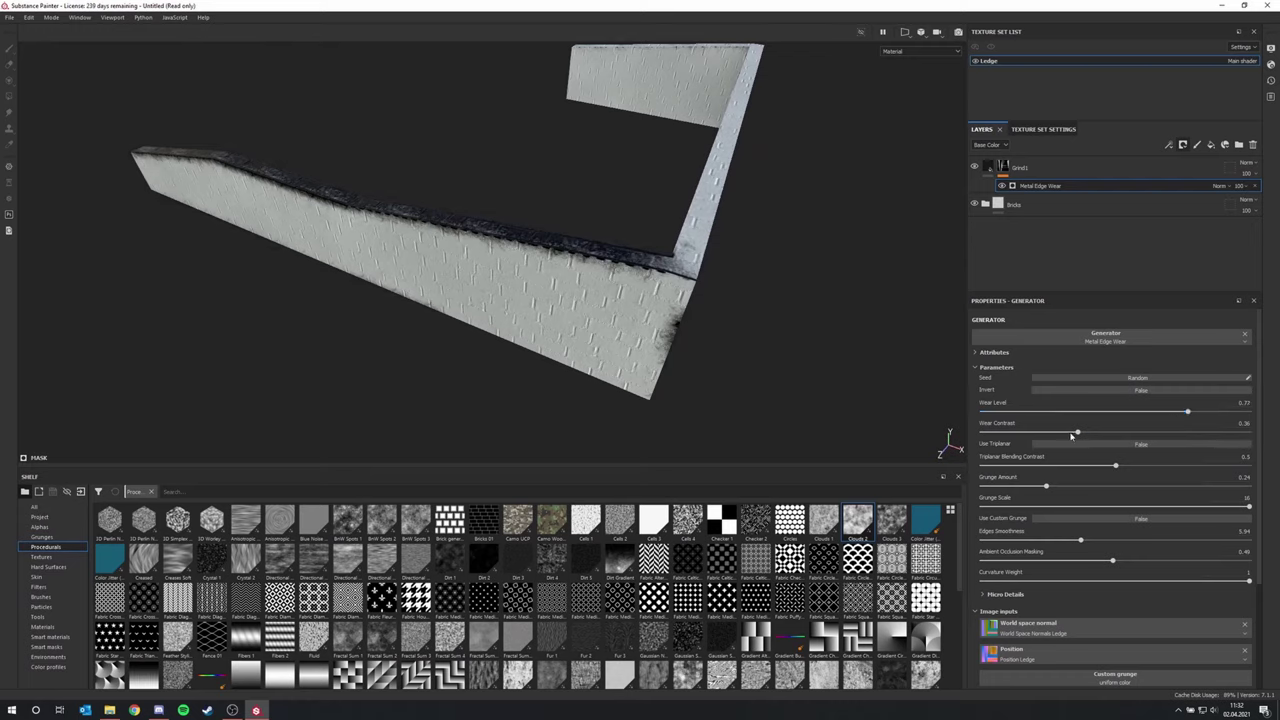
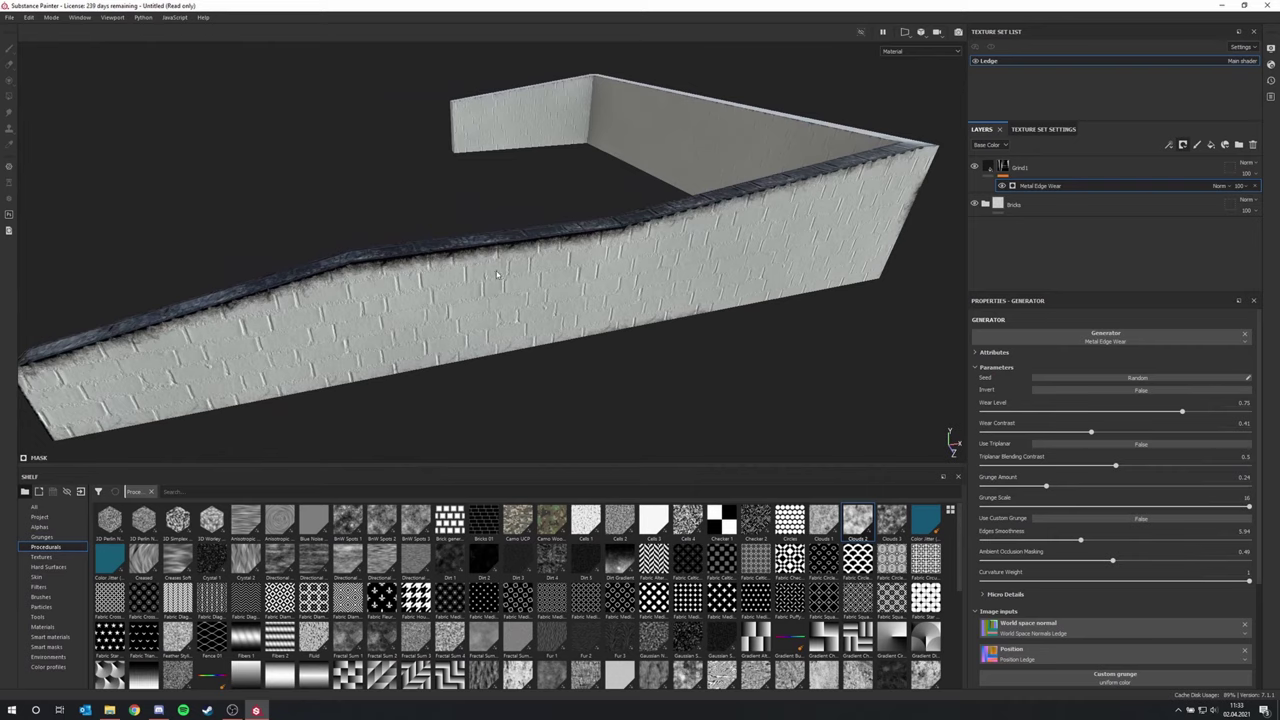
Enable the height channel on the Grind1 fill and lower its height to about -0.17
alt+drag(497, 275, 416, 284)
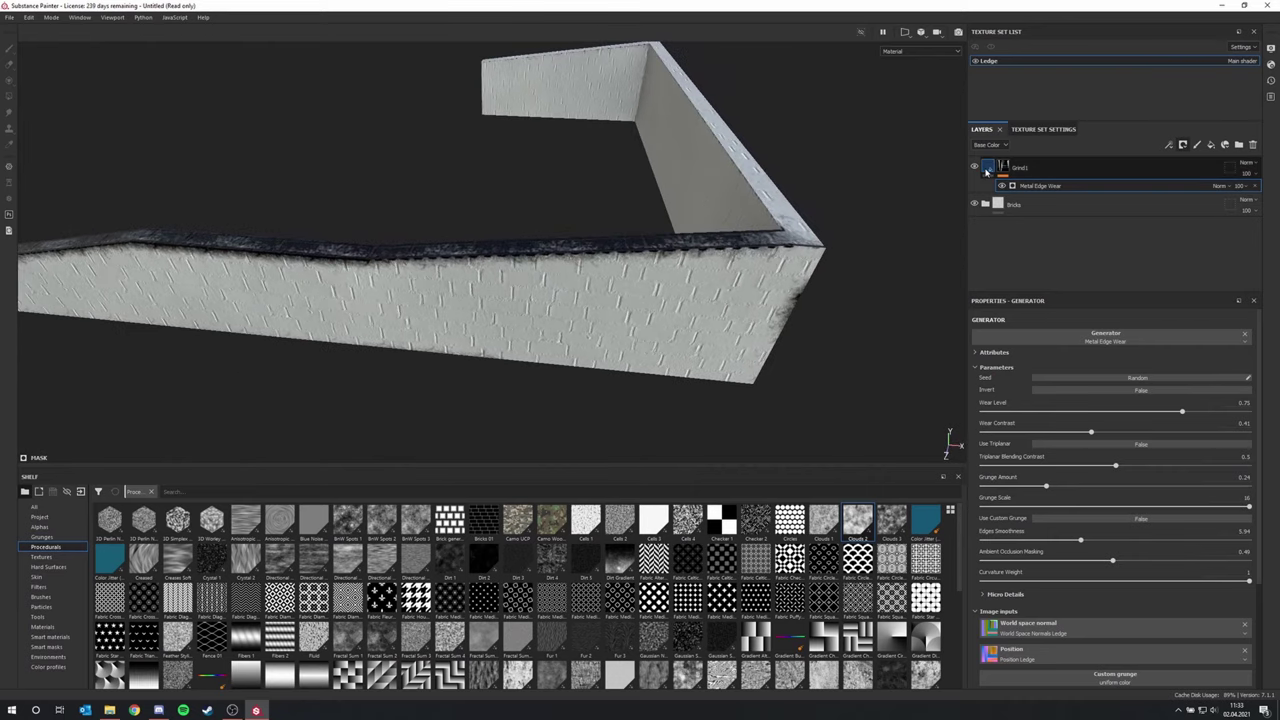
click(988, 168)
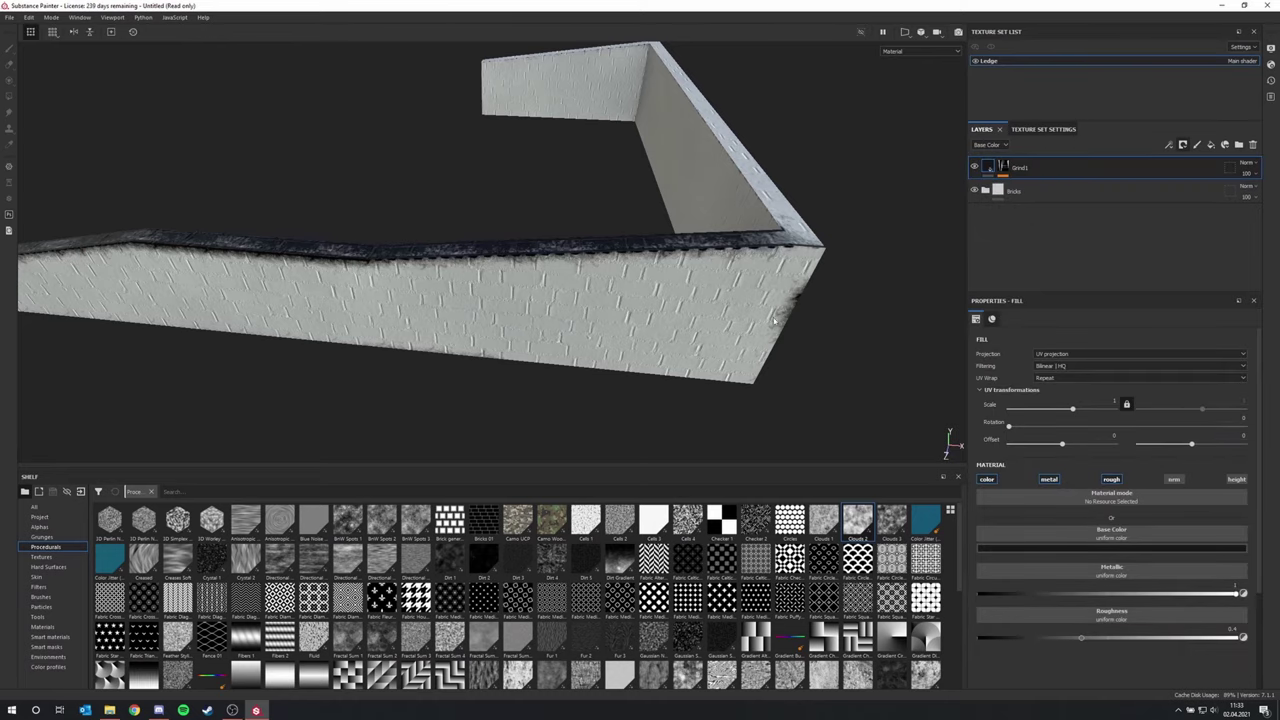
scroll(573, 252, down, 2)
scroll(573, 252, up, 4)
alt+drag(536, 266, 622, 250)
click(1237, 480)
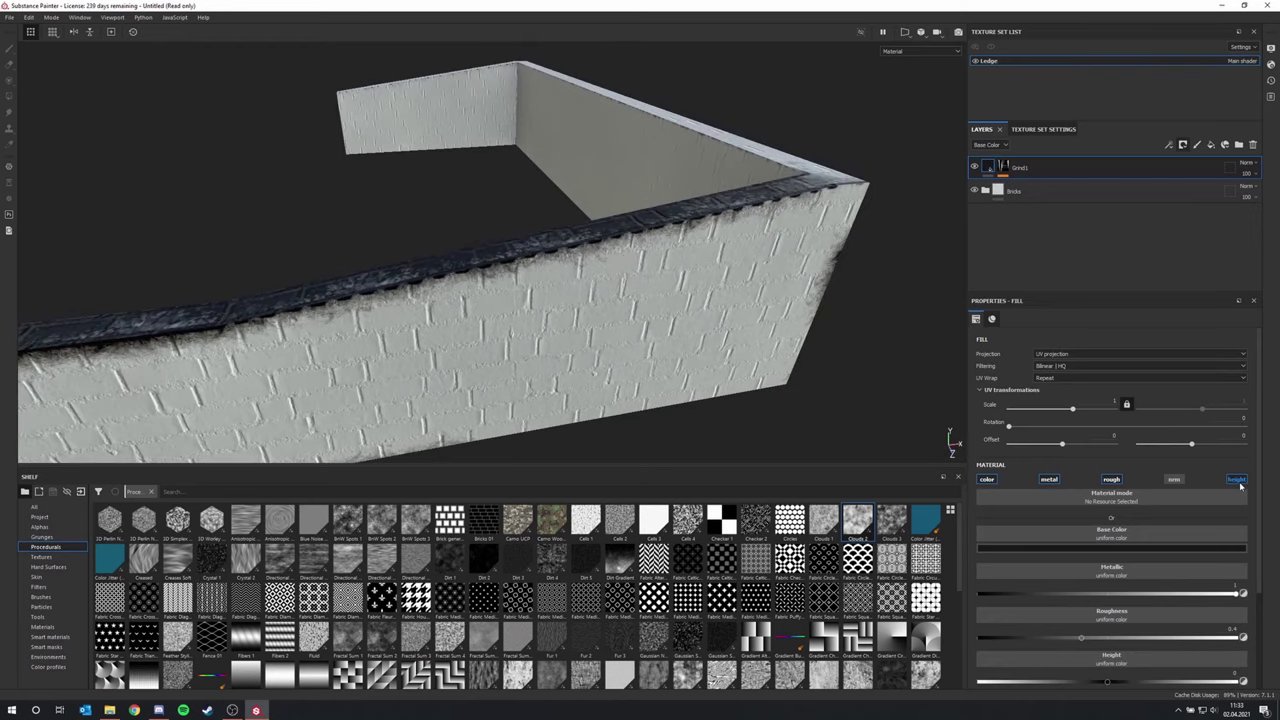
alt+drag(484, 328, 731, 340)
alt+middle_drag(664, 392, 636, 376)
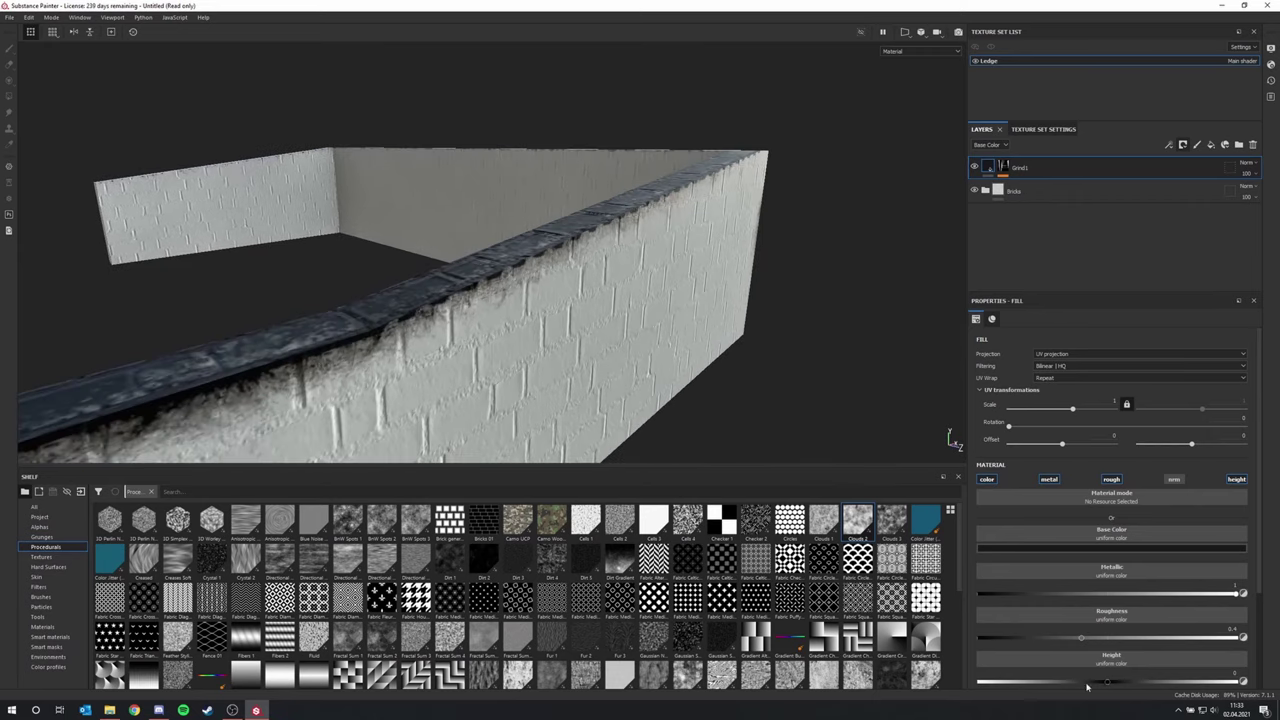
drag(1096, 684, 1084, 685)
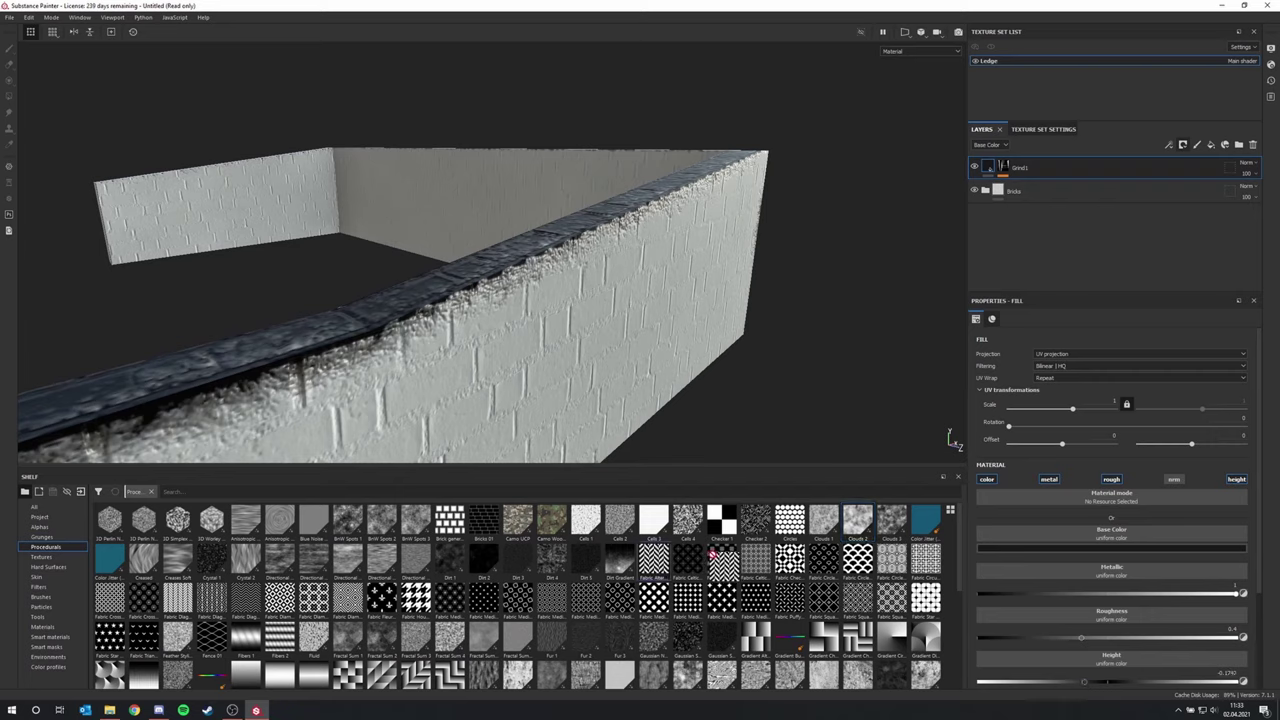
Inspect the recessed edge wear on the ledge's outer walls, corner and upper edges from different sides
alt+drag(631, 333, 749, 240)
alt+drag(621, 226, 465, 301)
scroll(523, 271, down, 4)
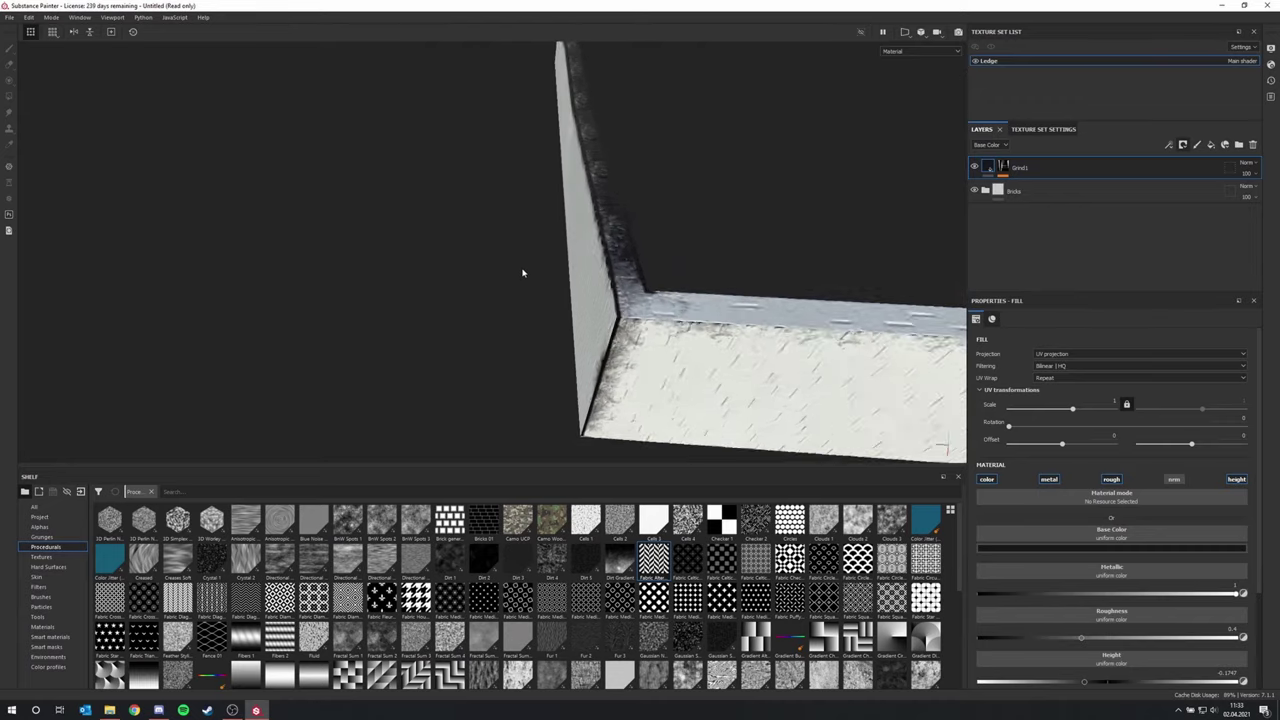
alt+drag(526, 271, 606, 234)
alt+middle_drag(390, 247, 482, 277)
alt+drag(482, 278, 627, 293)
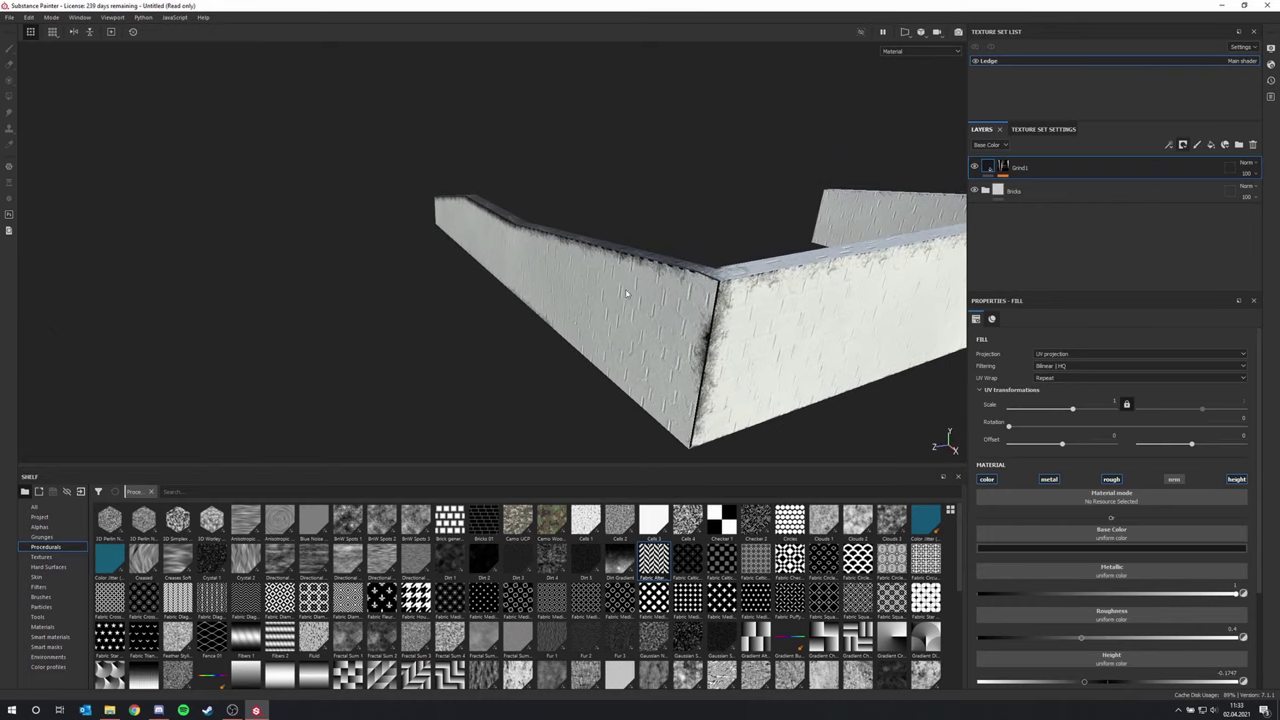
alt+drag(690, 385, 450, 285)
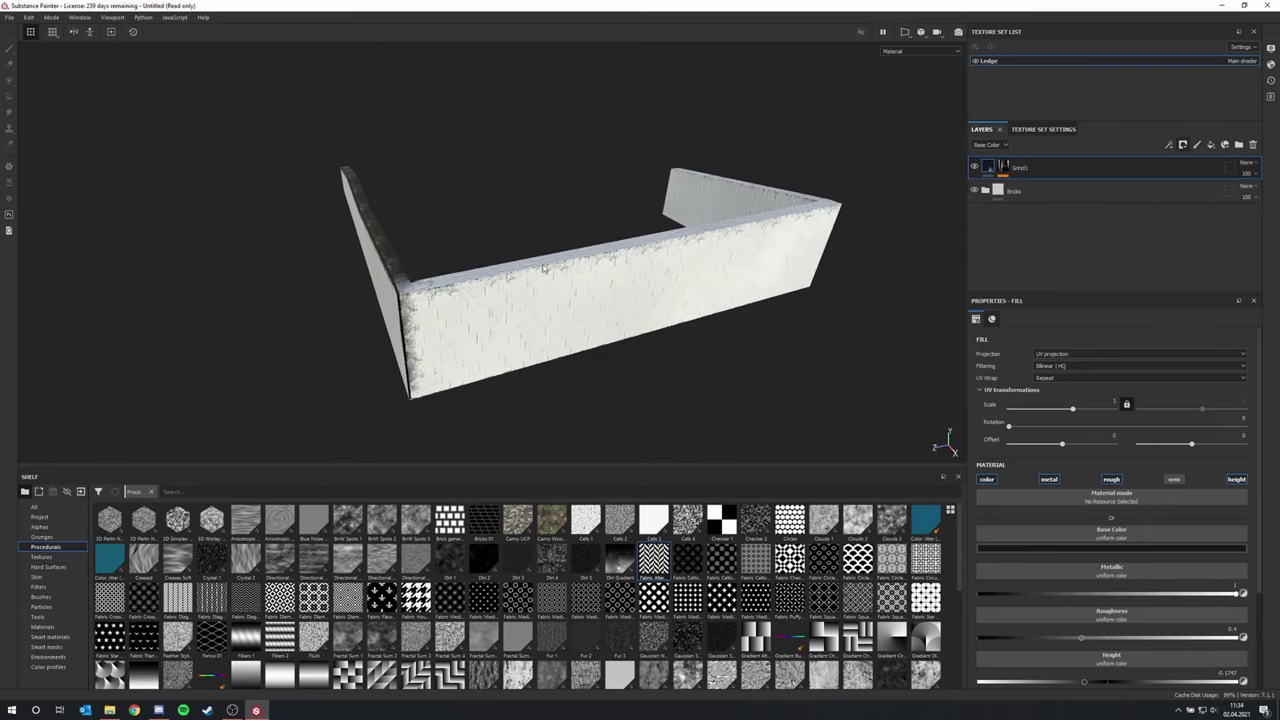
Examine the edge wear on the ledge's inner walls and along the top faces from several angles
alt+drag(751, 230, 614, 288)
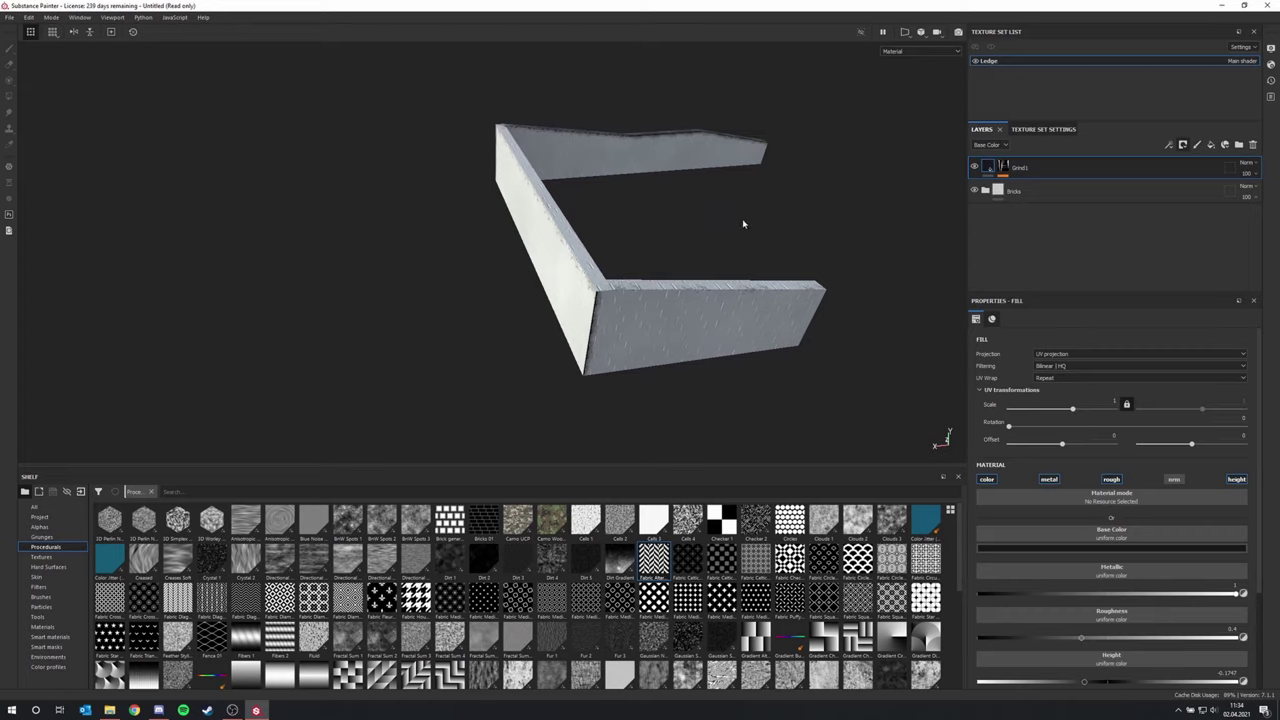
alt+drag(743, 224, 493, 281)
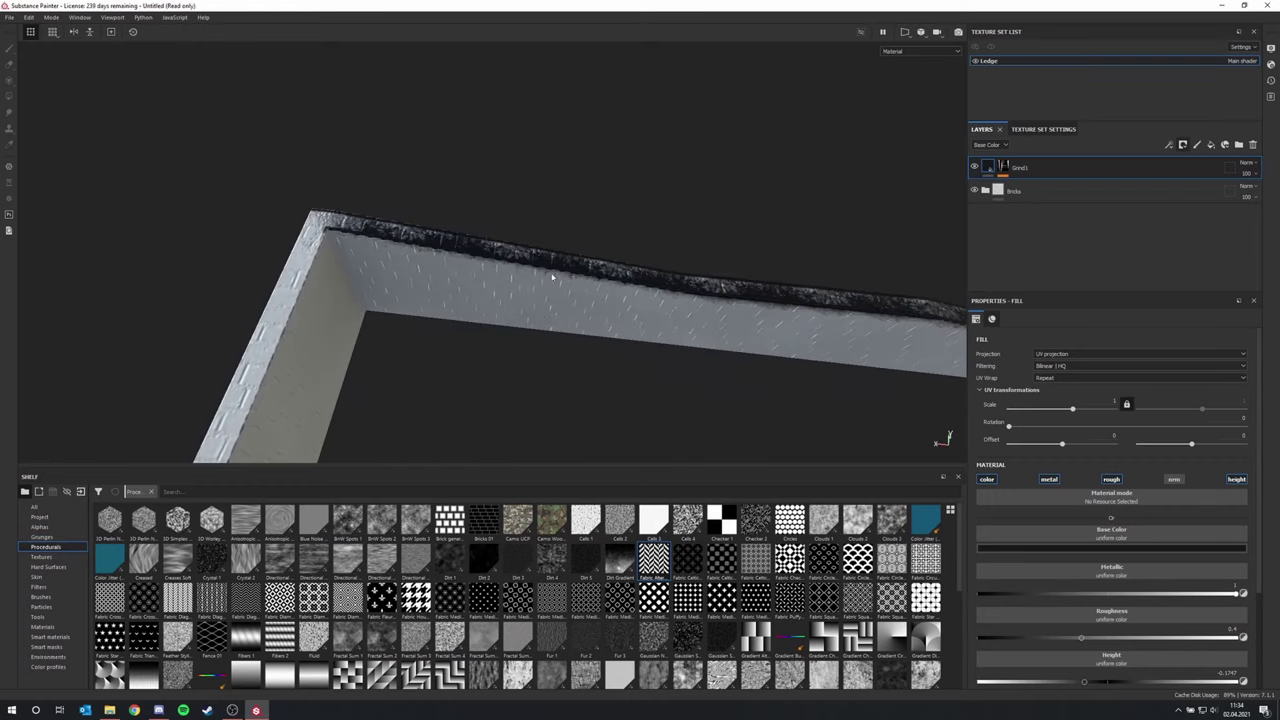
alt+middle_drag(826, 318, 704, 301)
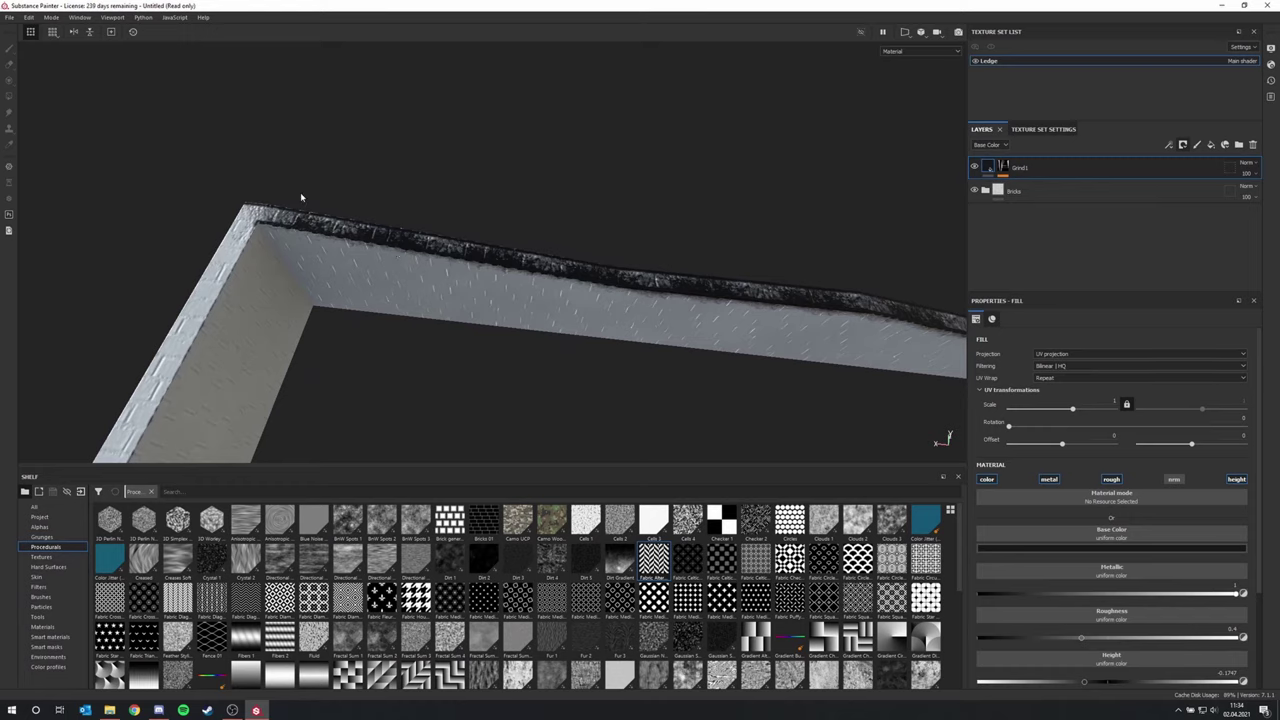
alt+middle_drag(625, 298, 431, 294)
alt+drag(431, 294, 472, 272)
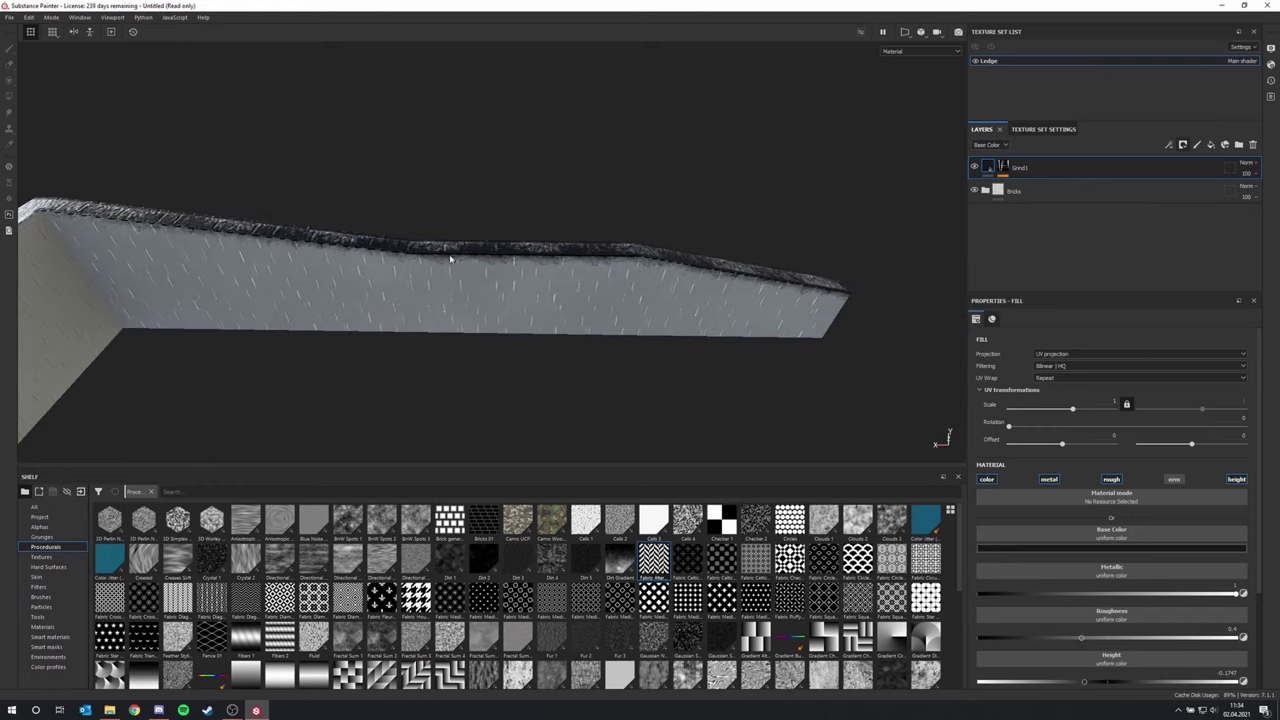
alt+middle_drag(383, 243, 672, 250)
scroll(397, 262, down, 3)
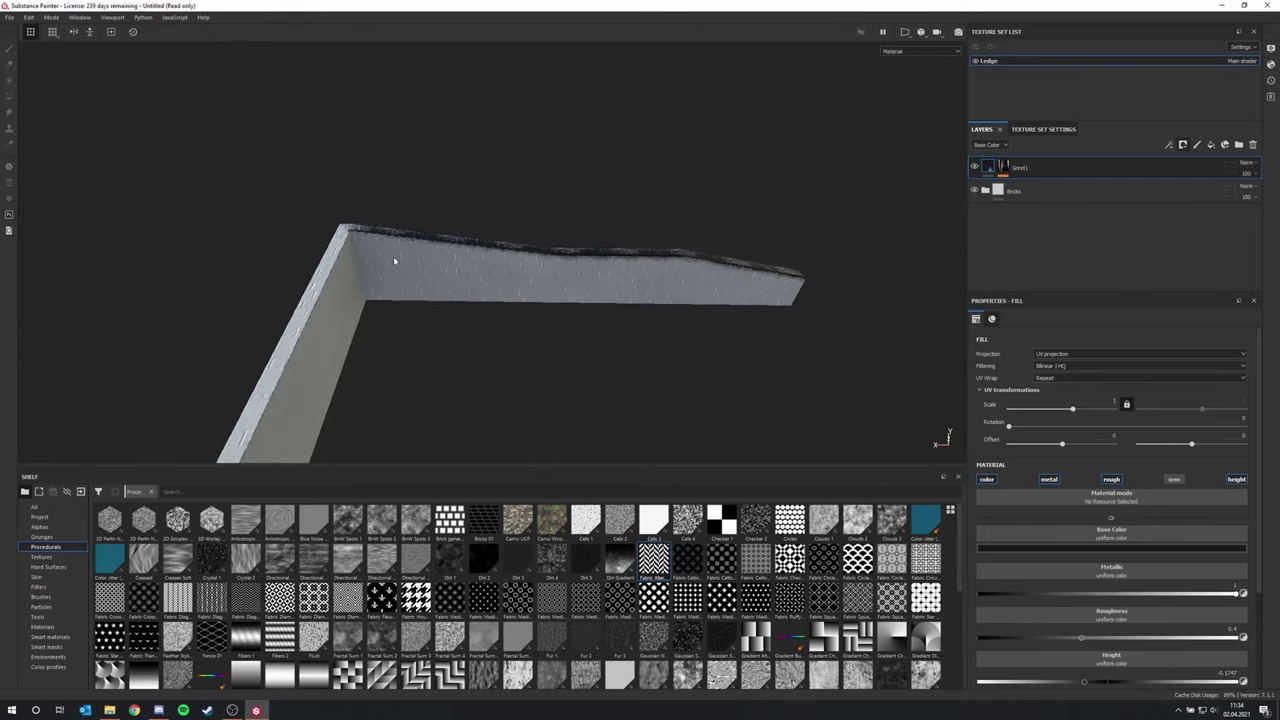
alt+drag(394, 261, 598, 298)
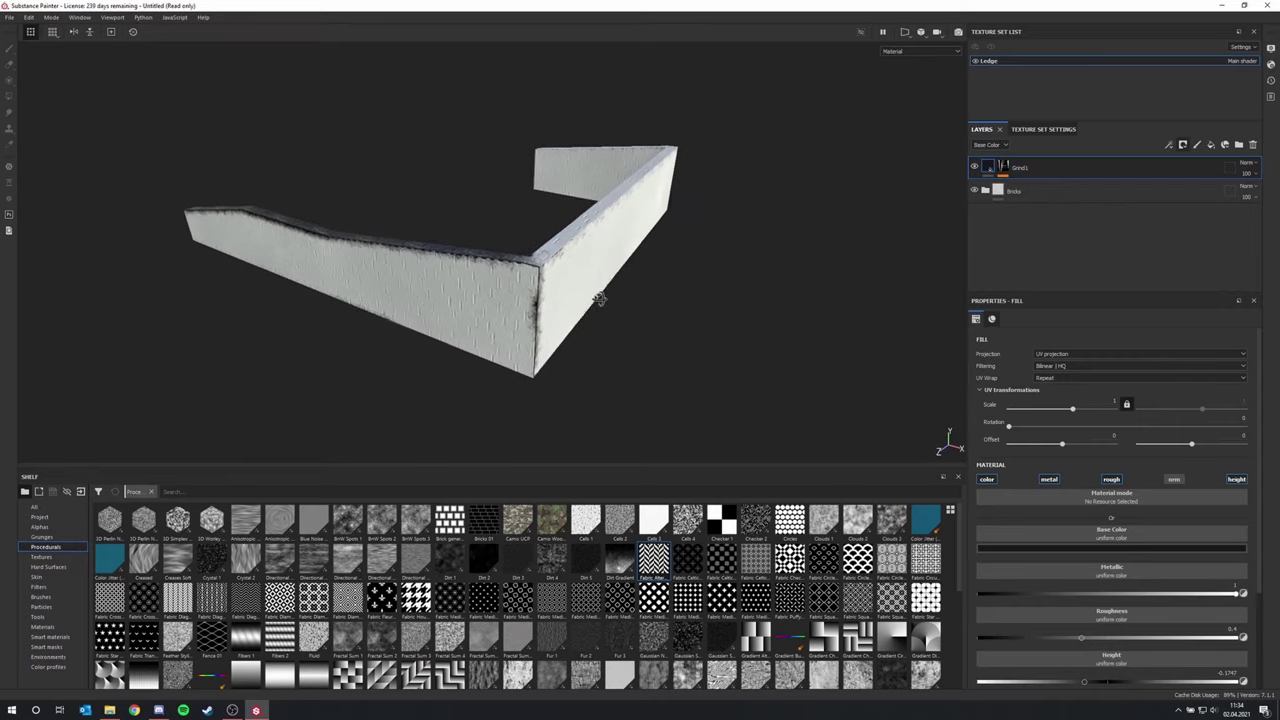
Add a paint effect to the Grind1 layer's mask, above the Metal Edge Wear generator
click(1004, 170)
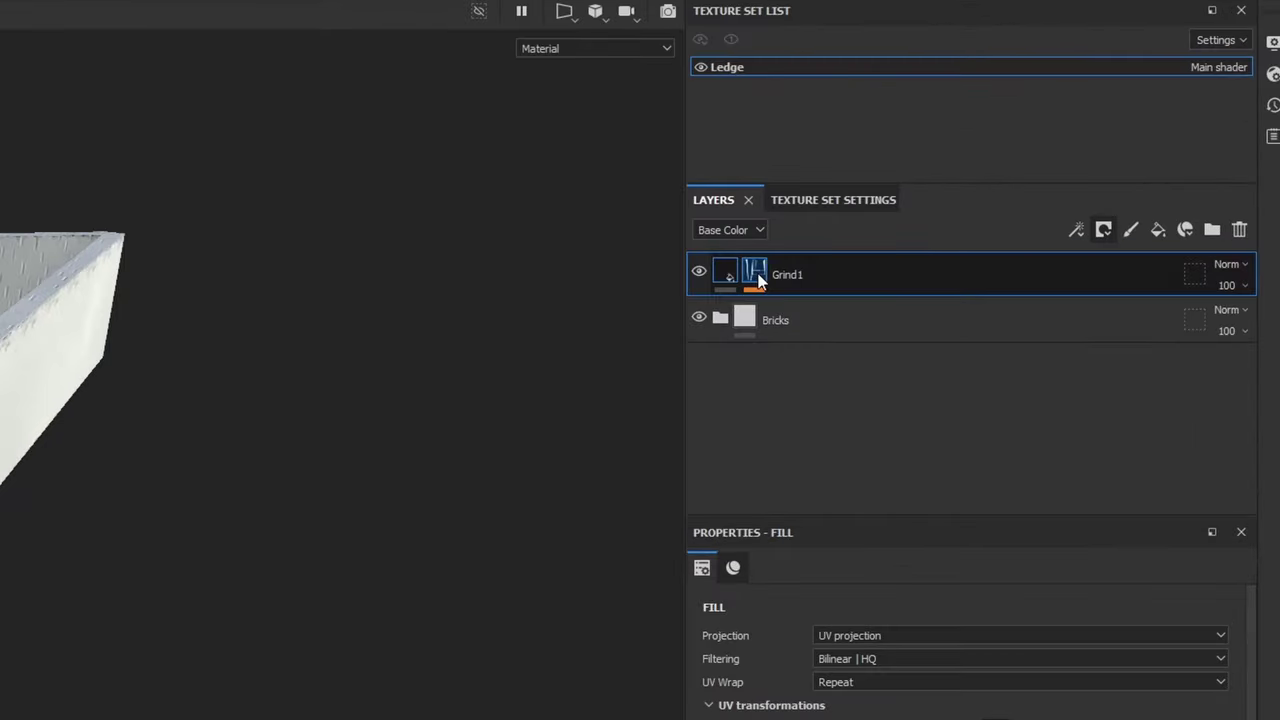
click(756, 274)
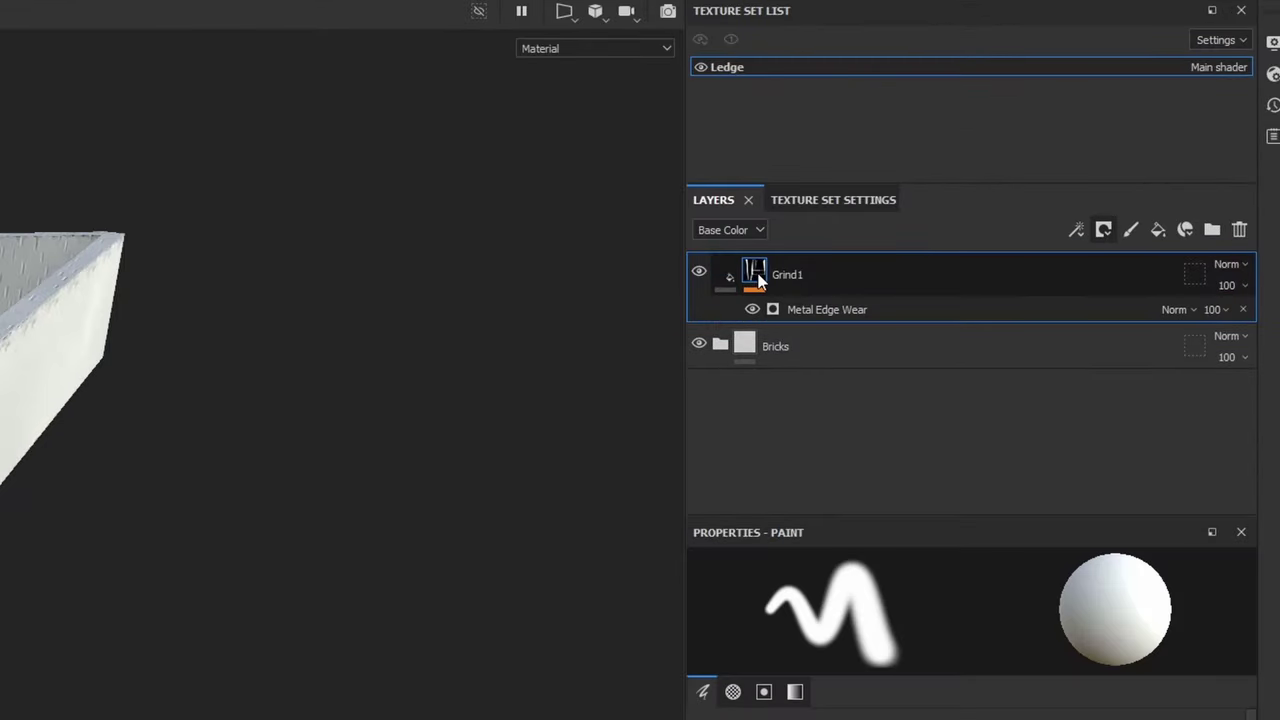
click(1077, 235)
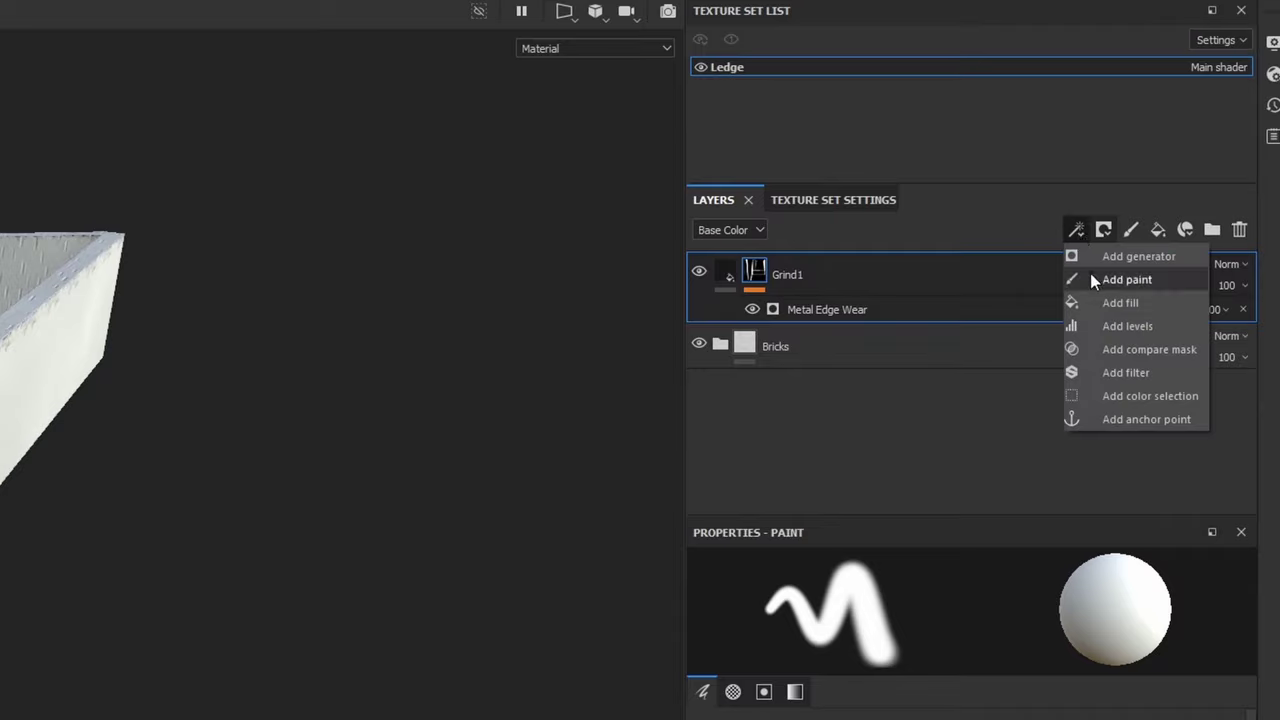
click(1094, 281)
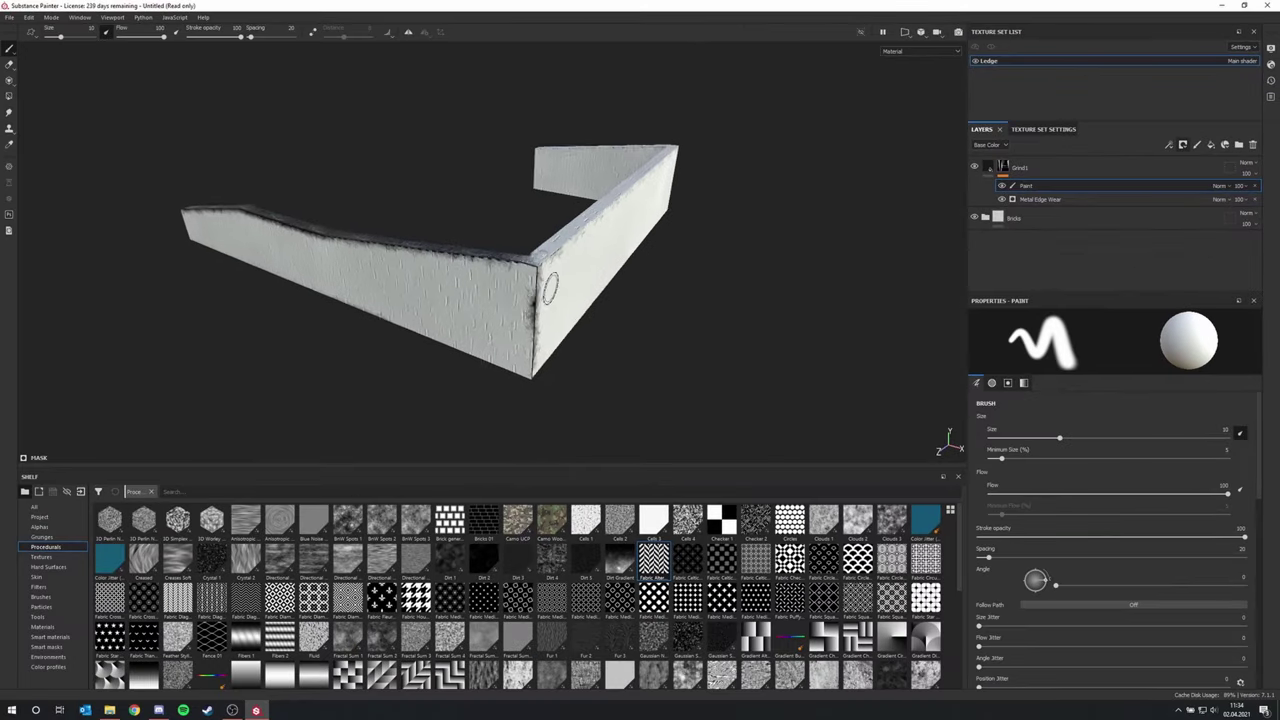
Try a white mask stroke across the outer wall beside the front corner and undo it
scroll(549, 289, up, 2)
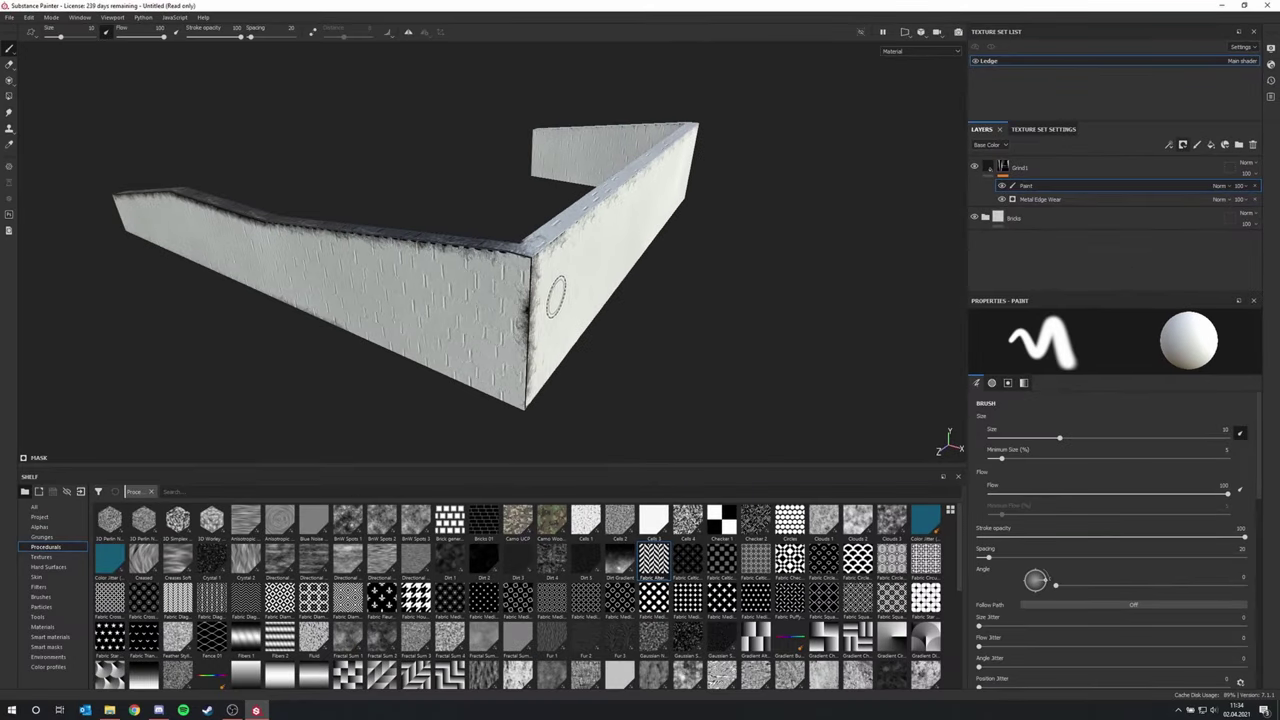
alt+drag(557, 294, 507, 284)
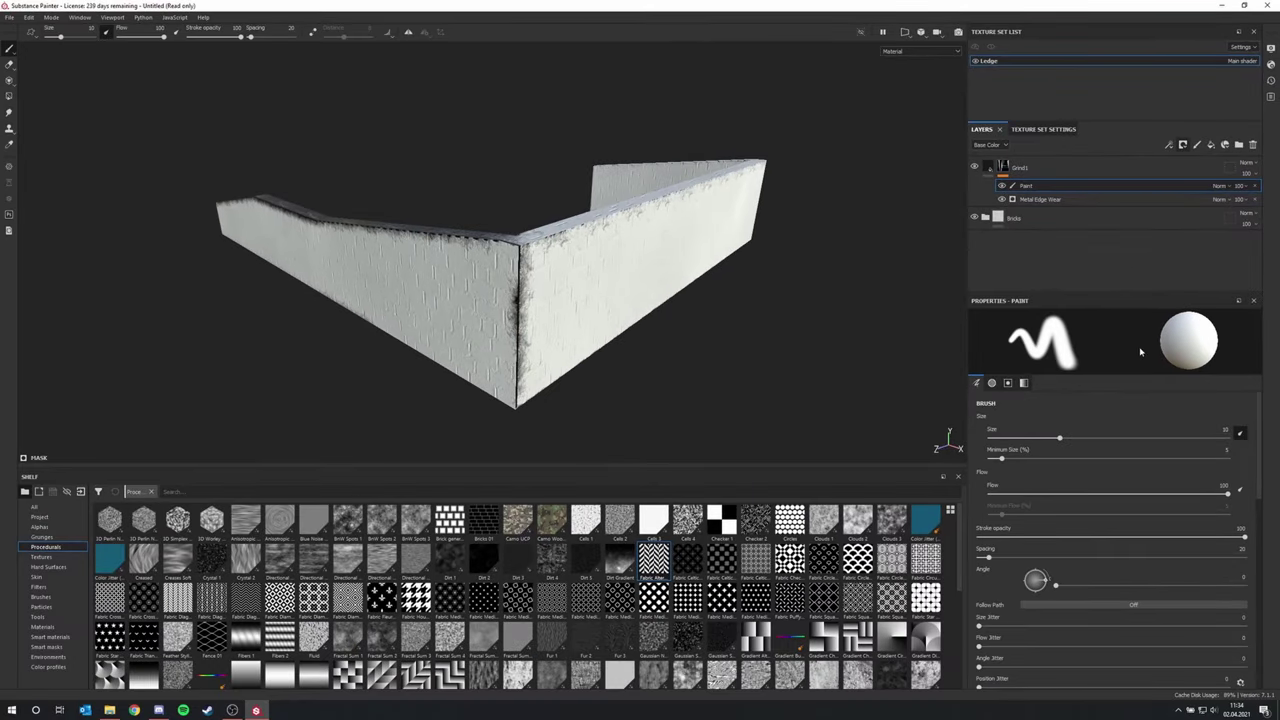
mouse_move(517, 315)
mouse_down()
mouse_move(517, 378)
mouse_move(375, 272)
mouse_move(316, 258)
mouse_move(445, 300)
mouse_move(505, 340)
mouse_move(448, 304)
mouse_up()
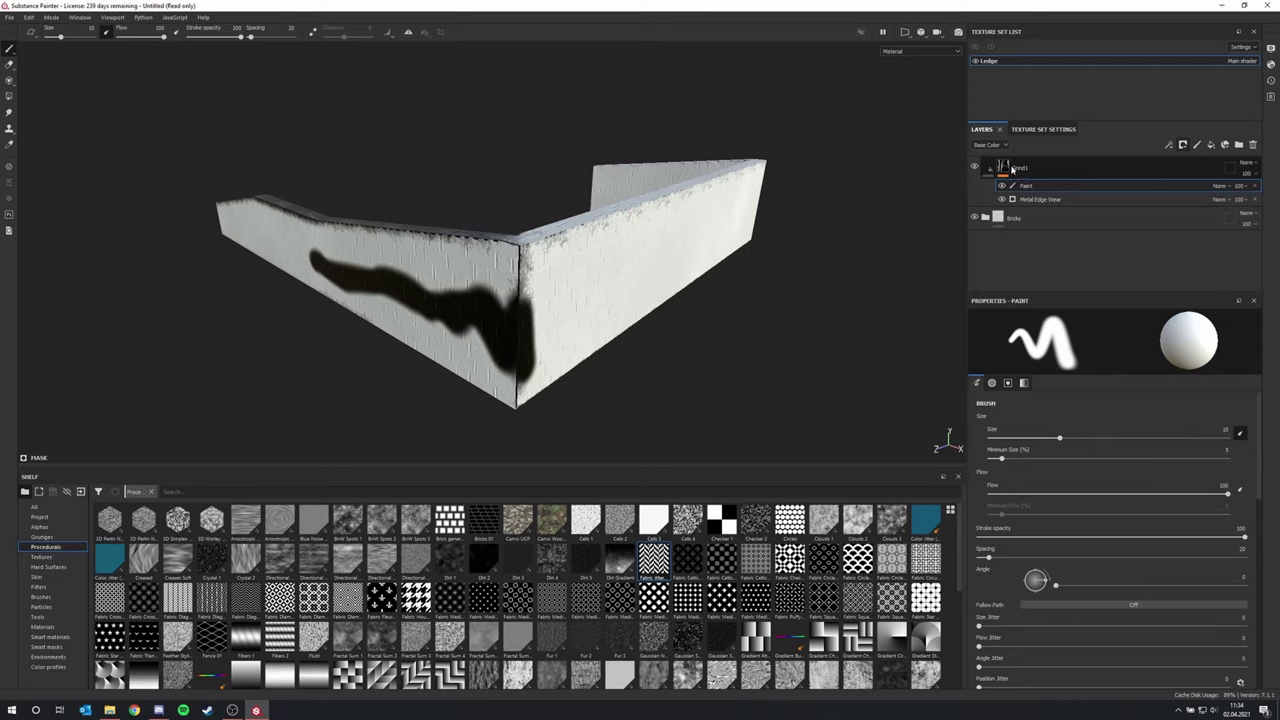
key(ctrl+z)
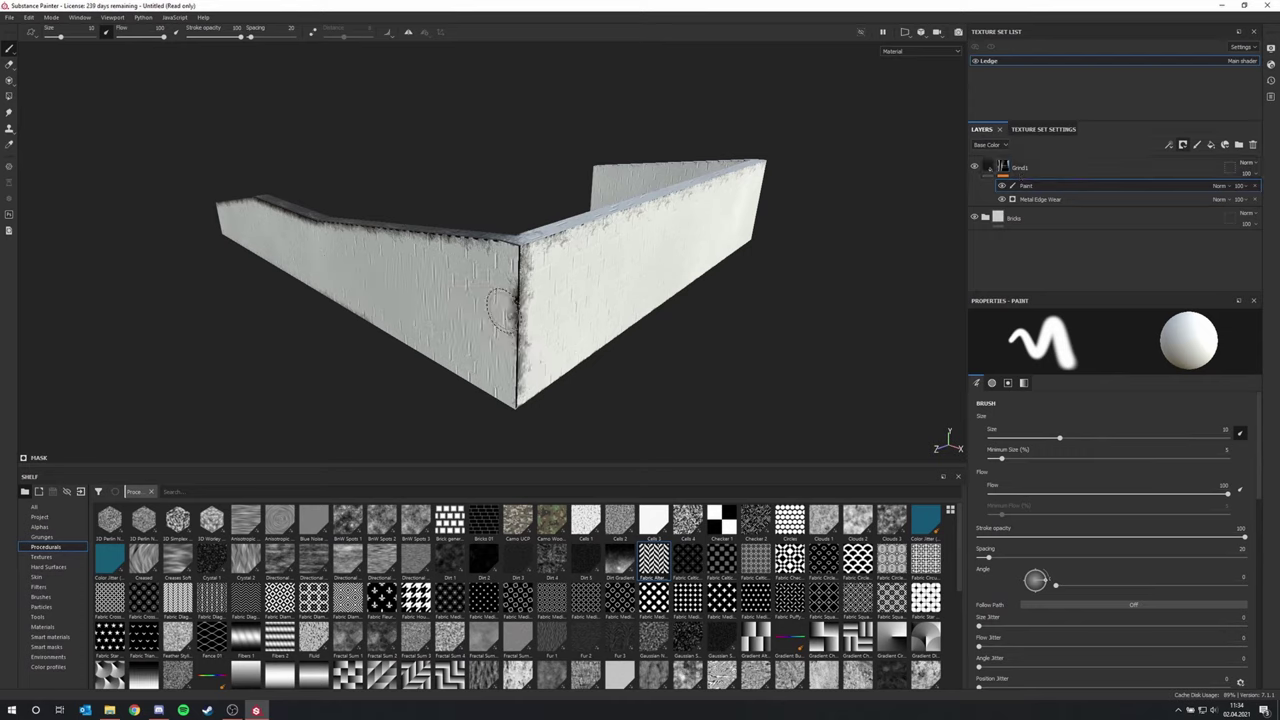
Switch the mask brush to black and paint out the wear along the lower part of the ledge's outer corner
scroll(531, 309, down, 1)
scroll(532, 307, up, 3)
alt+middle_drag(534, 322, 589, 300)
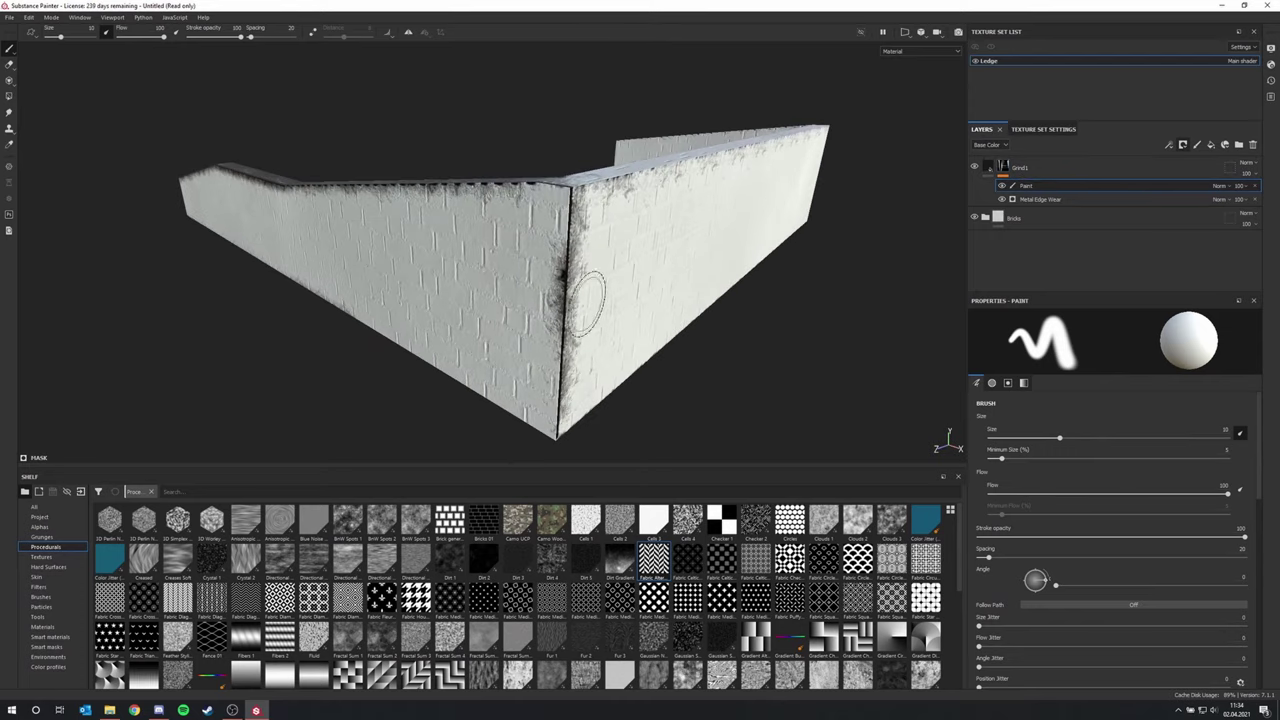
alt+drag(589, 328, 557, 331)
scroll(1163, 435, down, 3)
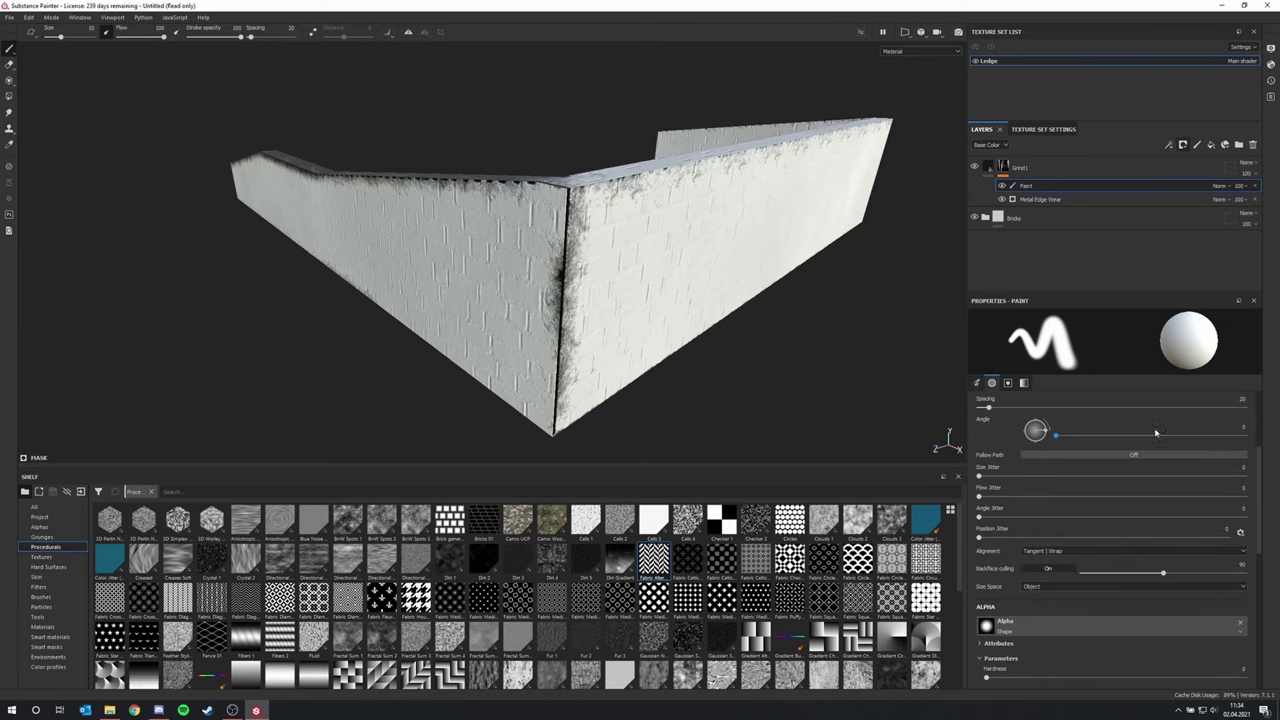
scroll(1156, 430, up, 3)
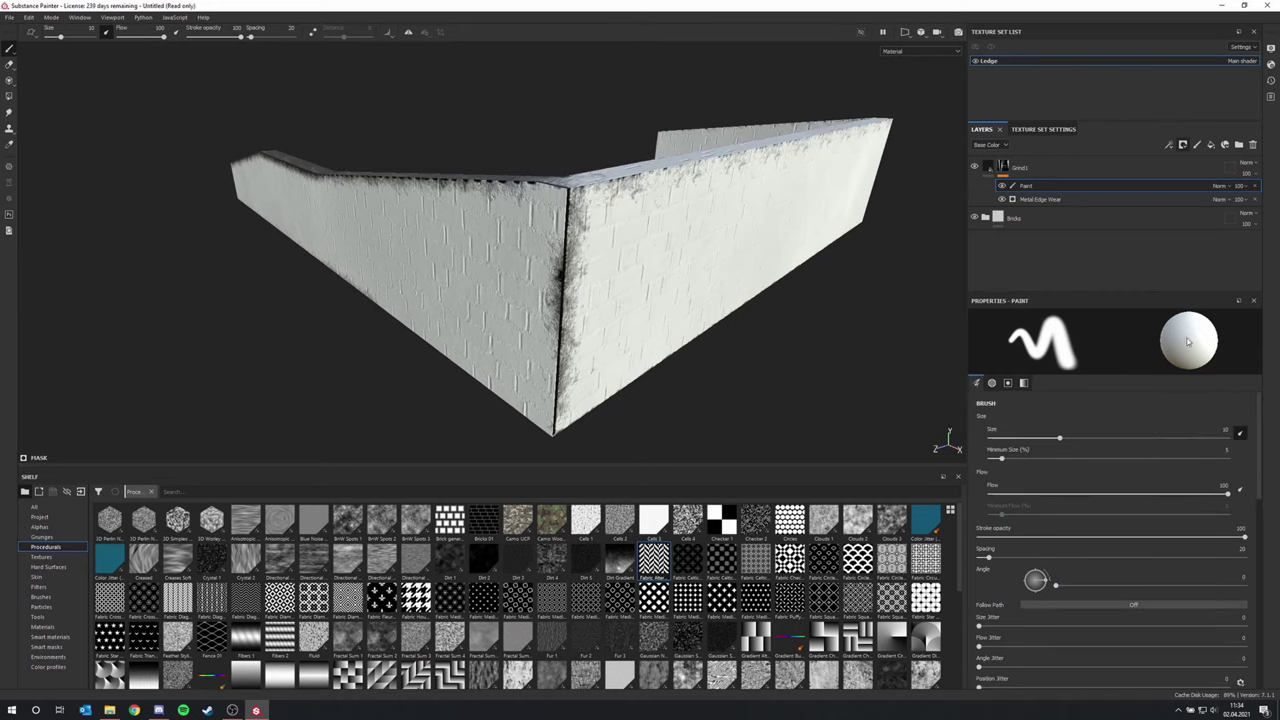
click(578, 291)
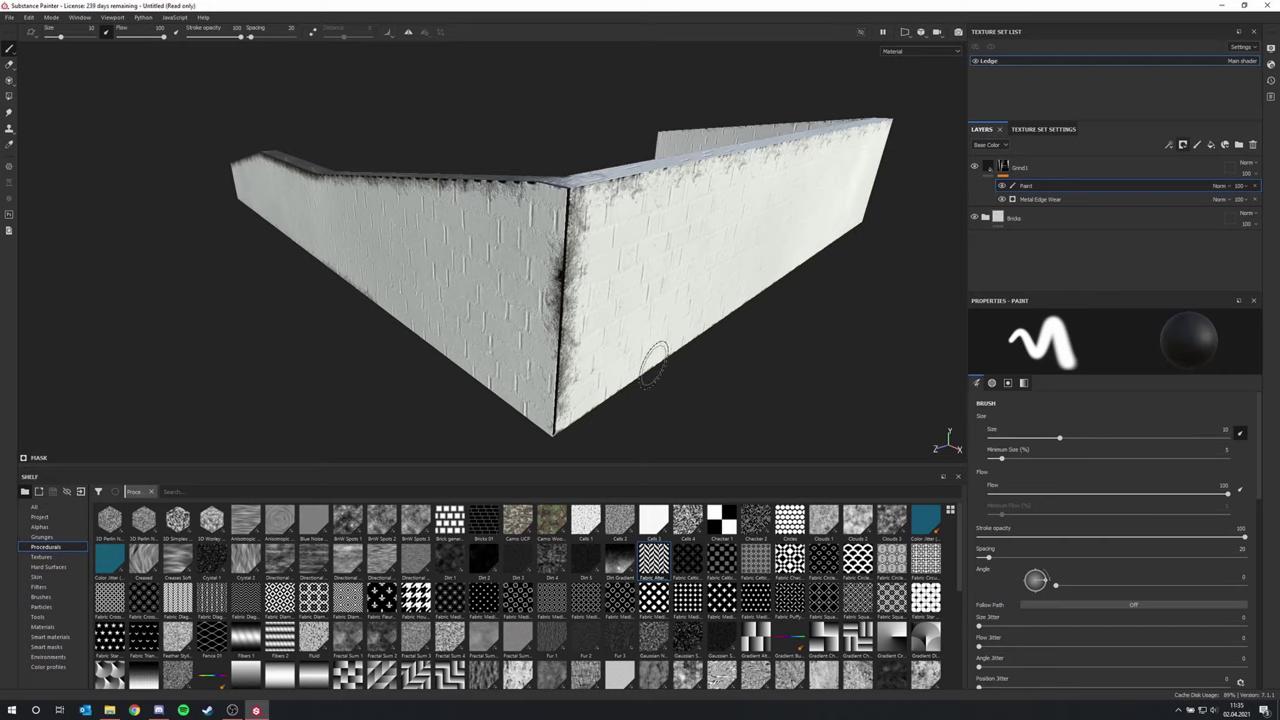
mouse_move(548, 335)
mouse_down()
mouse_move(545, 310)
mouse_move(571, 366)
mouse_move(566, 305)
mouse_move(560, 400)
mouse_move(565, 285)
mouse_move(560, 420)
mouse_move(584, 412)
mouse_move(560, 263)
mouse_move(577, 317)
mouse_move(591, 269)
mouse_up()
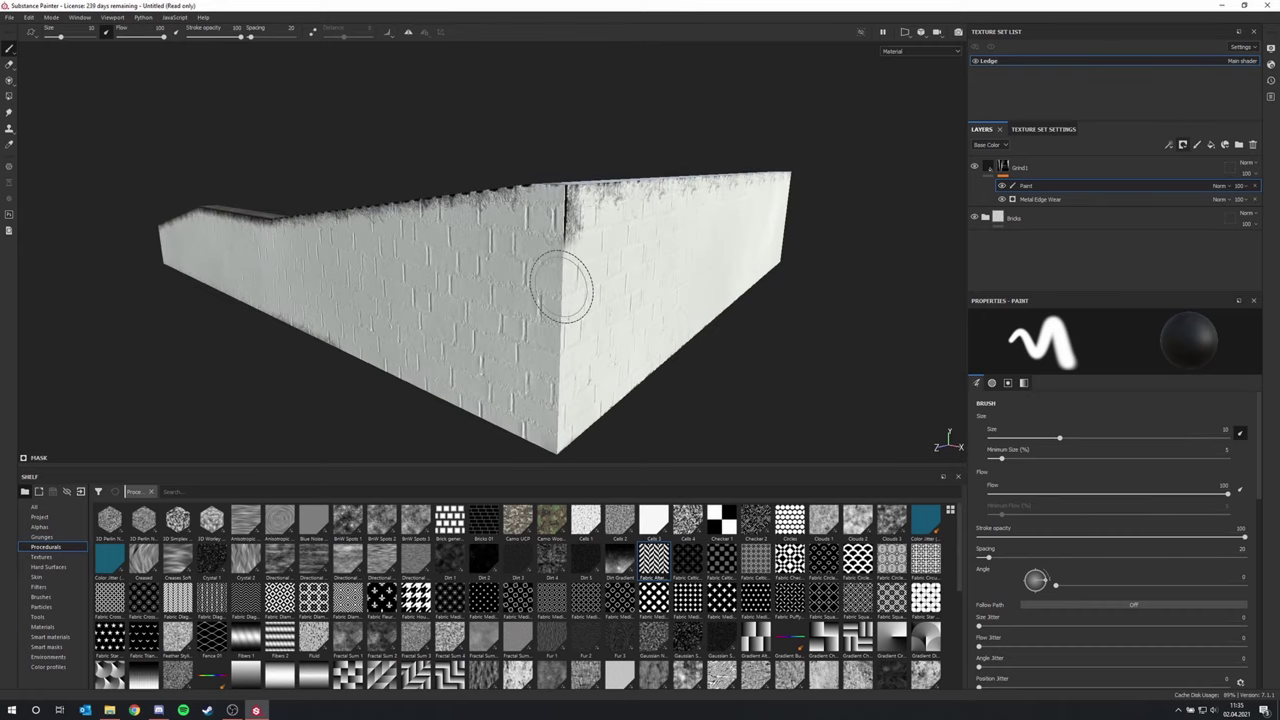
Choose the Dirt 1 brush, set its size to 15.62 and fade the remaining wear at the top of the corner
click(41, 597)
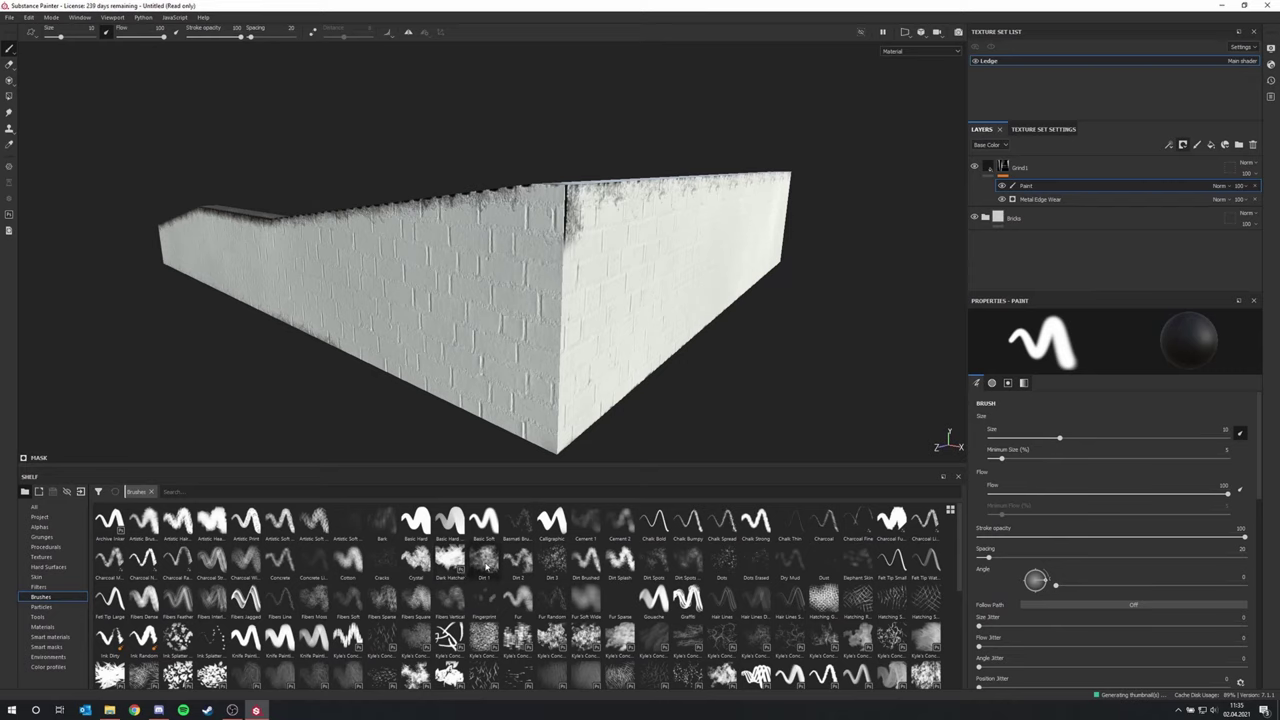
click(485, 562)
mouse_move(571, 371)
alt+mouse_down()
mouse_move(543, 334)
mouse_move(508, 320)
alt+mouse_up()
drag(1093, 441, 1012, 439)
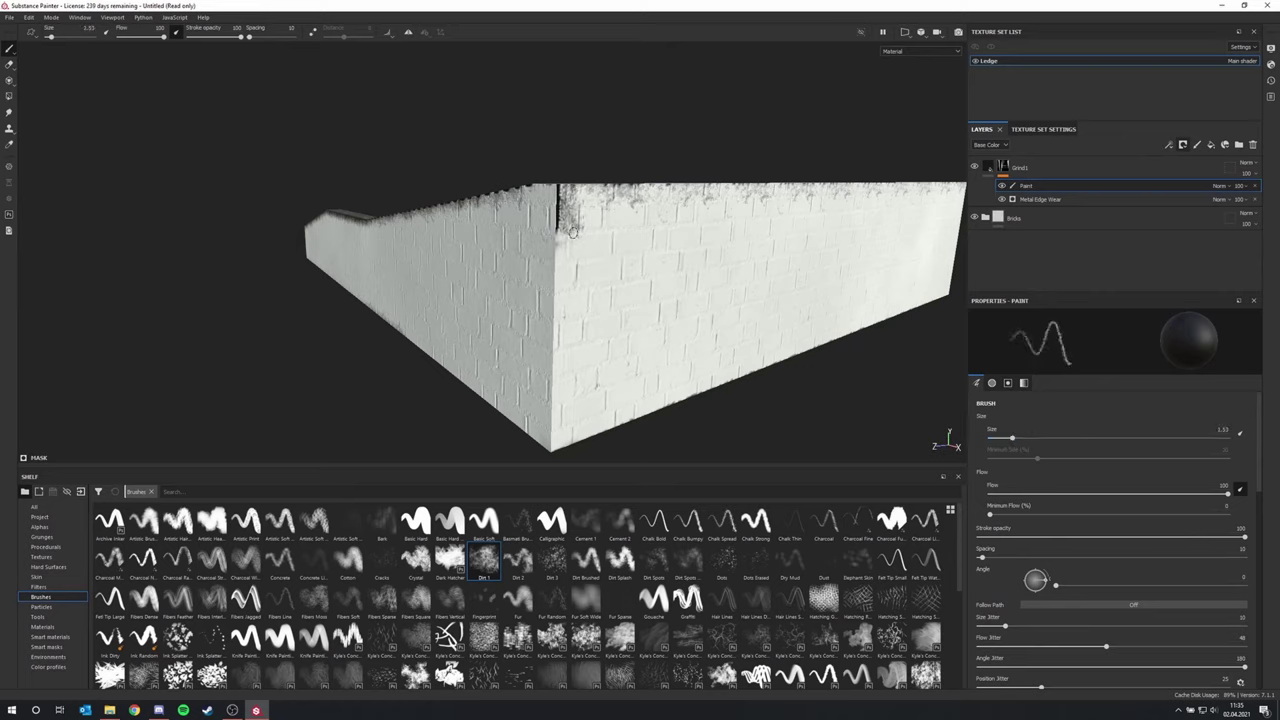
drag(1025, 440, 1078, 438)
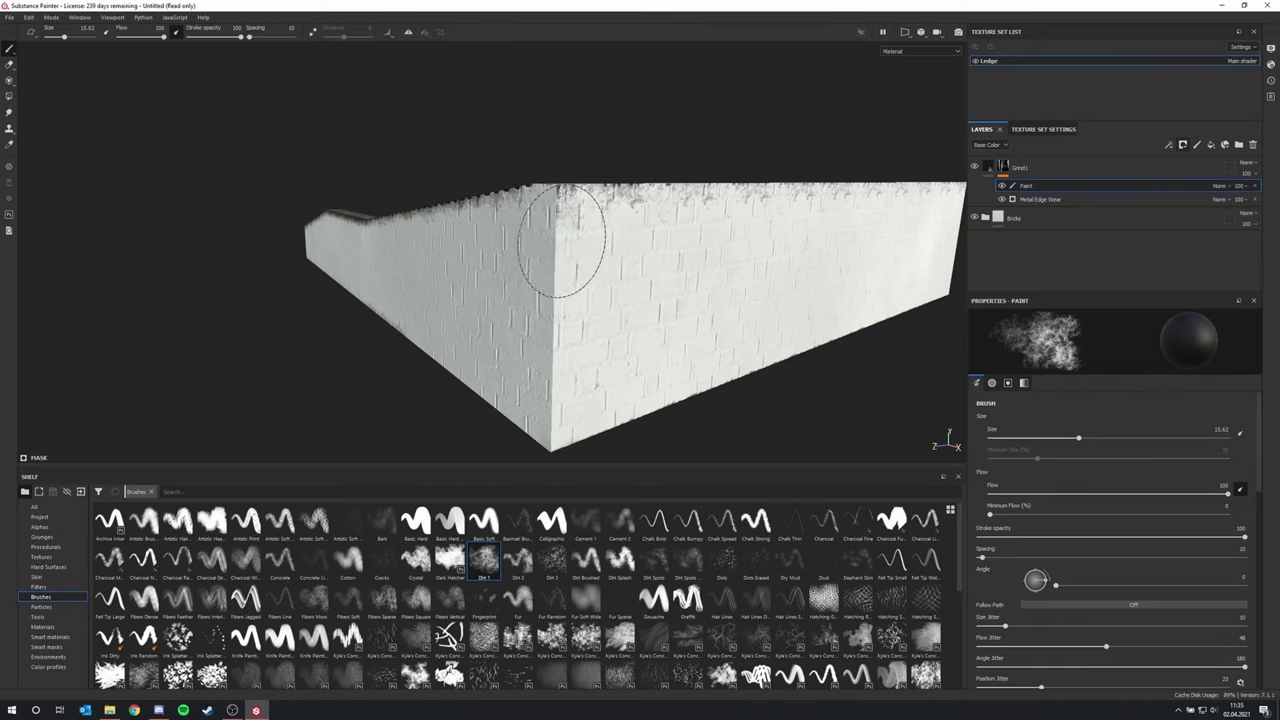
Try a white Dirt 1 stroke at size 5.26 on the outer brick wall and undo it
mouse_move(563, 286)
alt+mouse_down()
mouse_move(477, 371)
mouse_move(663, 243)
mouse_move(580, 286)
mouse_move(737, 351)
mouse_move(237, 167)
mouse_move(228, 260)
alt+mouse_up()
mouse_move(333, 208)
alt+mouse_down()
mouse_move(508, 263)
mouse_move(449, 289)
mouse_move(603, 390)
alt+mouse_up()
alt+drag(580, 247, 383, 334)
scroll(596, 262, down, 3)
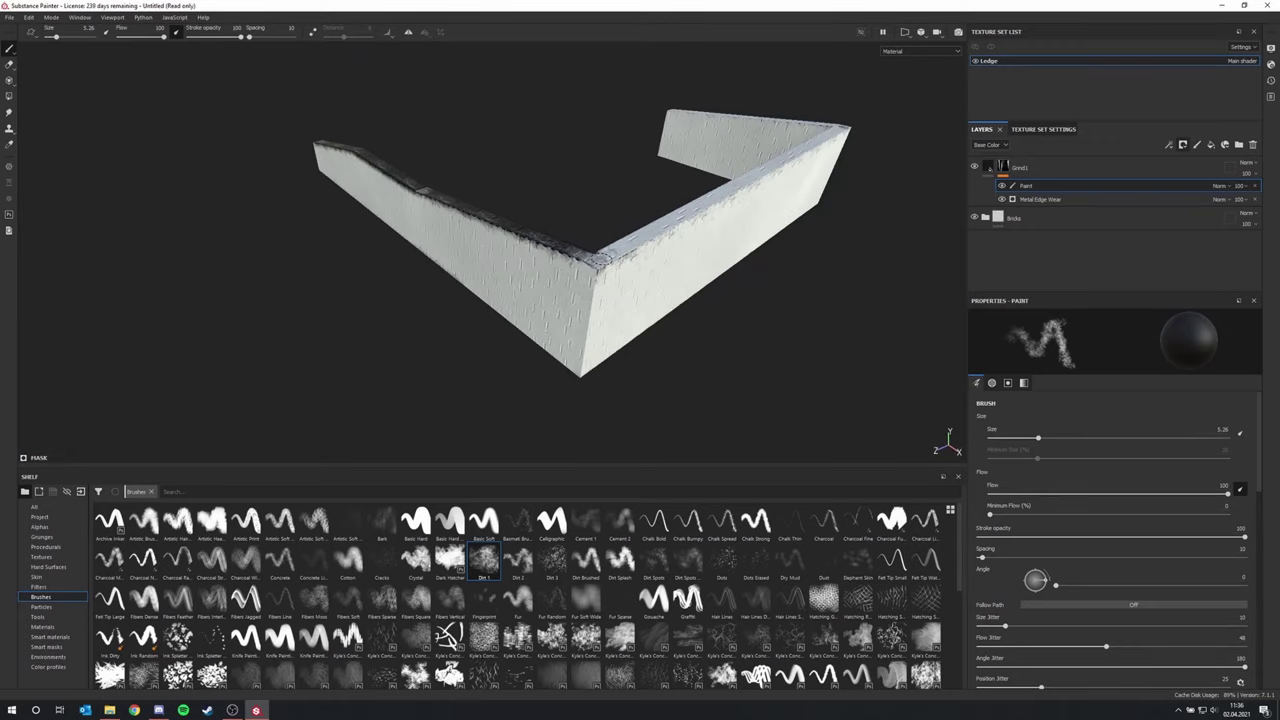
alt+middle_drag(597, 261, 586, 274)
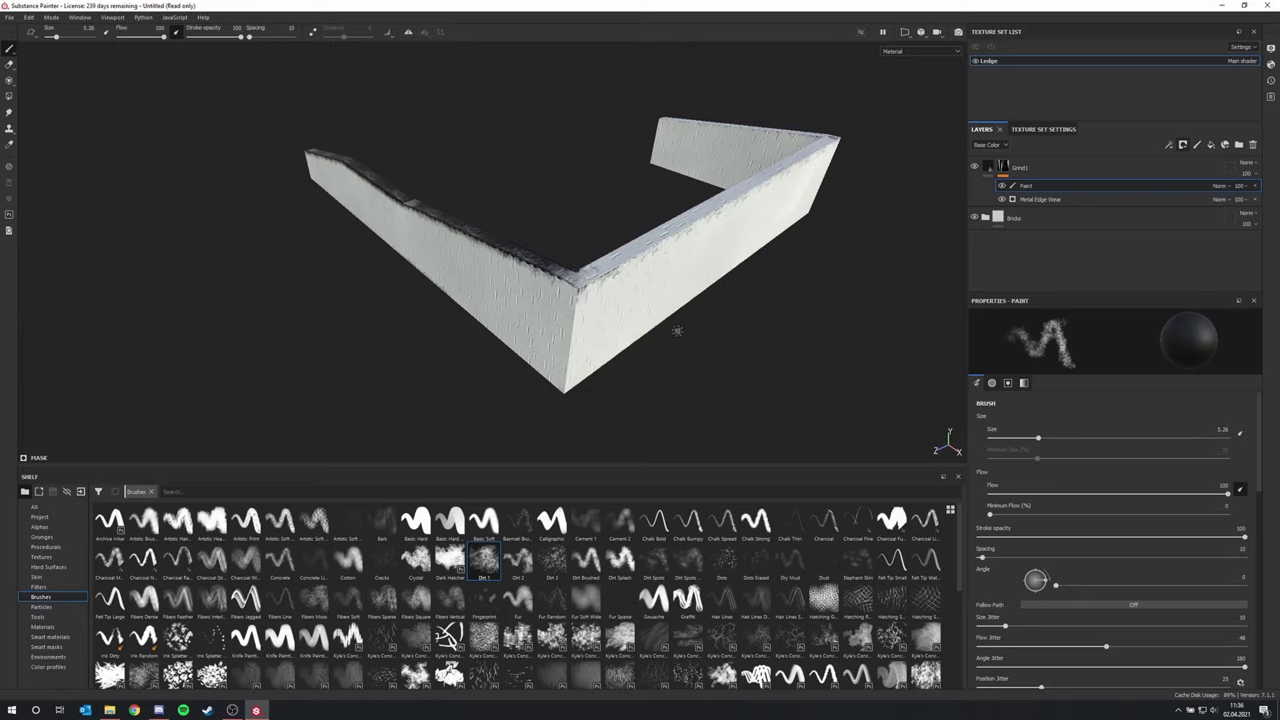
alt+drag(633, 328, 580, 293)
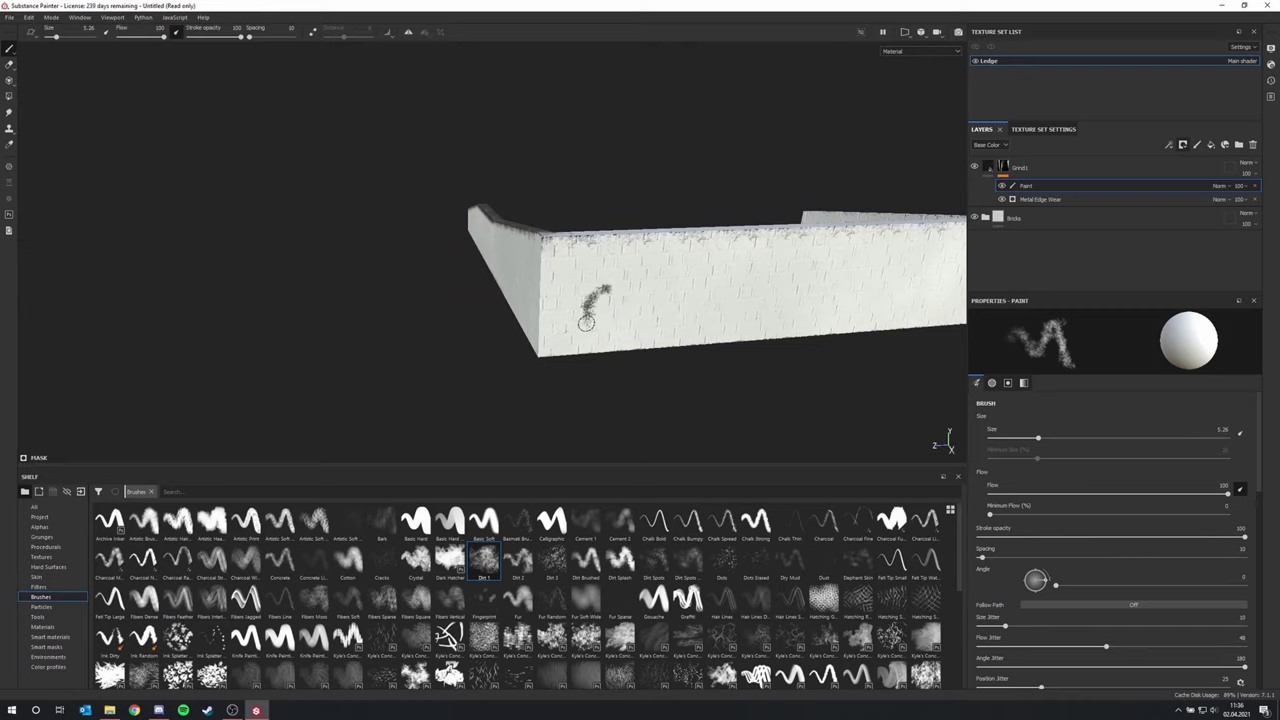
key(ctrl+z)
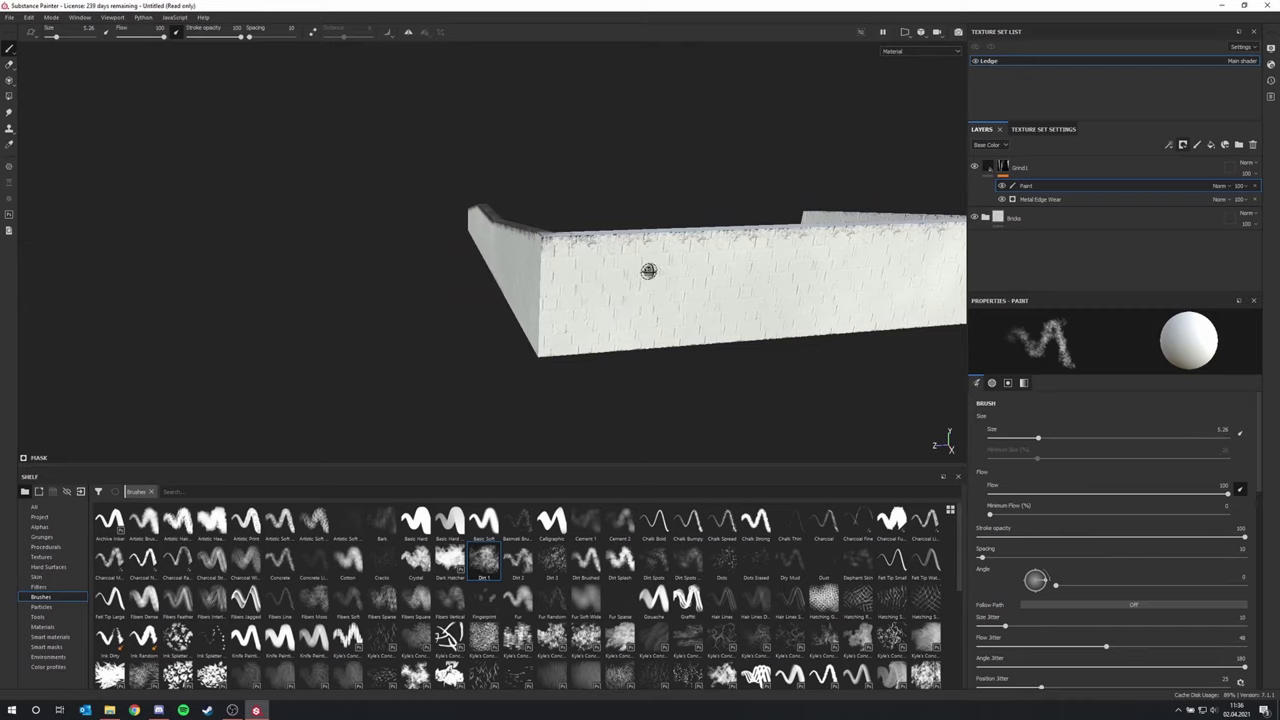
Soften the wear on the top face of the ledge's corner with the black Dirt 1 brush
alt+drag(648, 271, 718, 322)
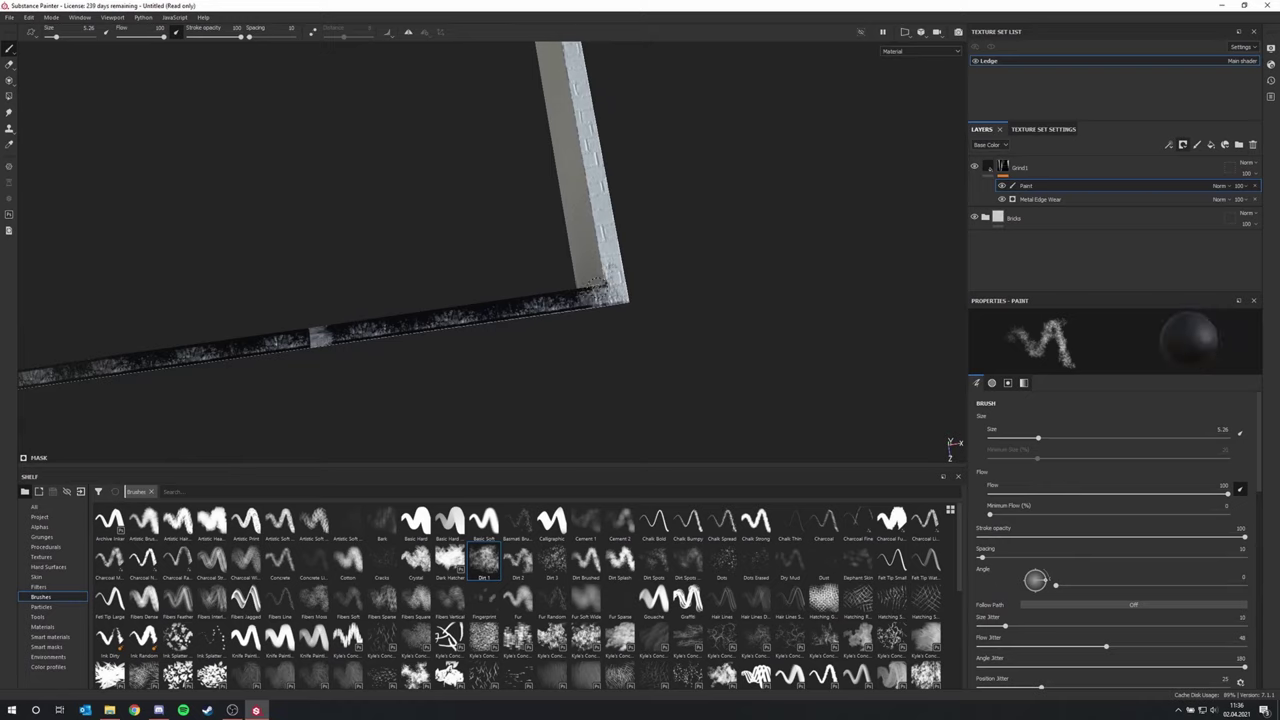
mouse_move(540, 310)
alt+mouse_down()
mouse_move(737, 312)
mouse_move(190, 260)
mouse_move(30, 280)
alt+mouse_up()
mouse_move(462, 302)
alt+mouse_down()
mouse_move(517, 309)
mouse_move(459, 302)
alt+mouse_up()
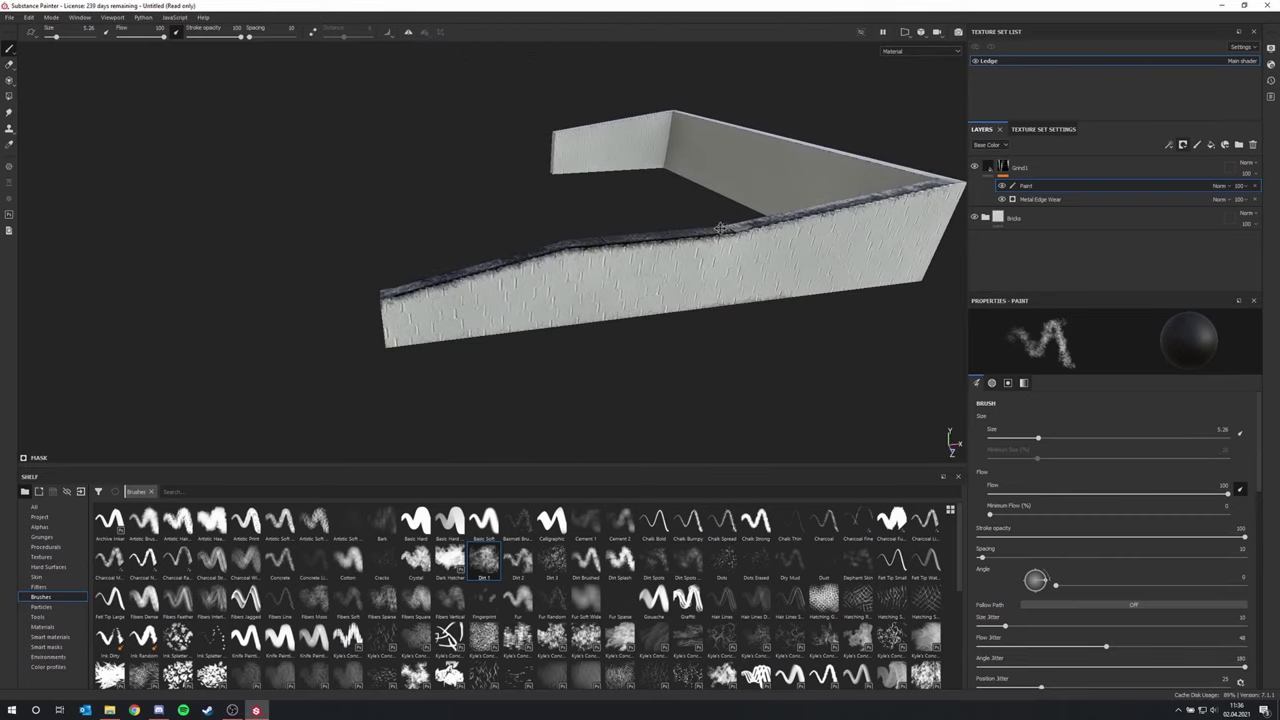
Paint extra wear in white along the level middle section of the outer wall's upper edge, reducing the brush size to 2.25
alt+middle_drag(719, 228, 645, 238)
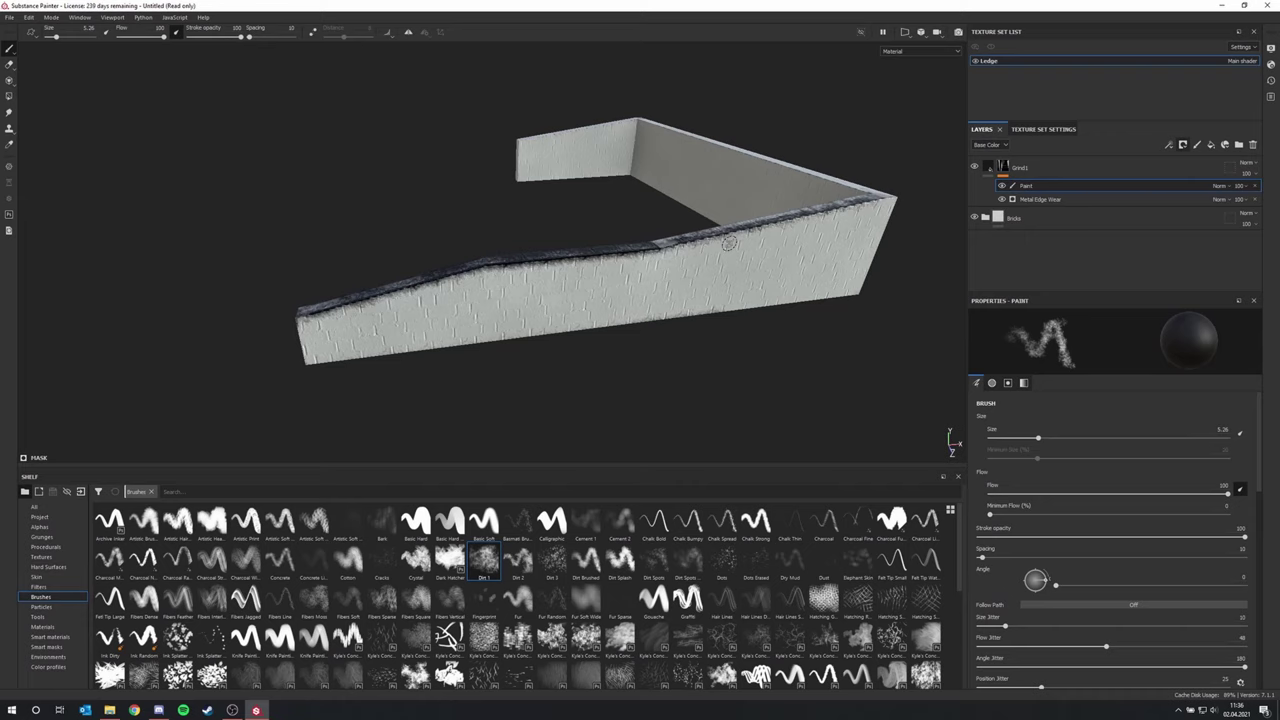
mouse_move(699, 244)
alt+mouse_down()
mouse_move(600, 251)
mouse_move(636, 250)
alt+mouse_up()
scroll(650, 253, down, 2)
scroll(650, 251, up, 4)
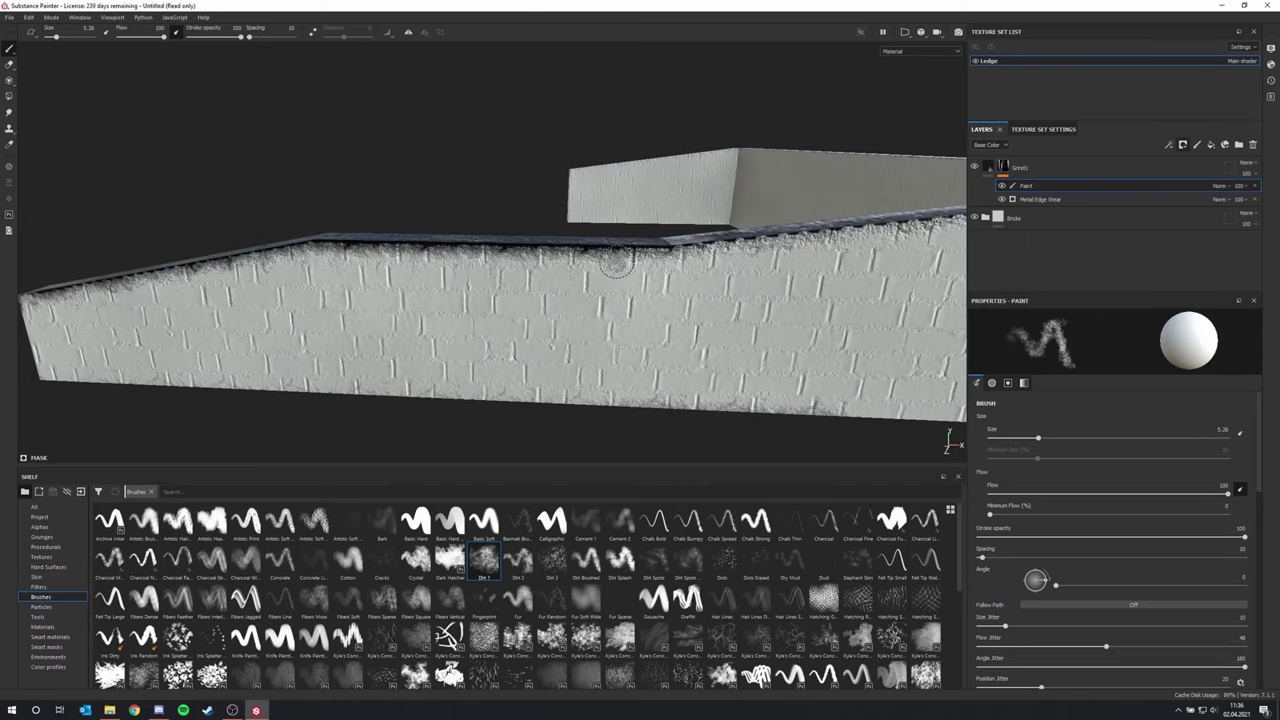
ctrl+right_drag(616, 264, 588, 264)
alt+drag(616, 264, 588, 252)
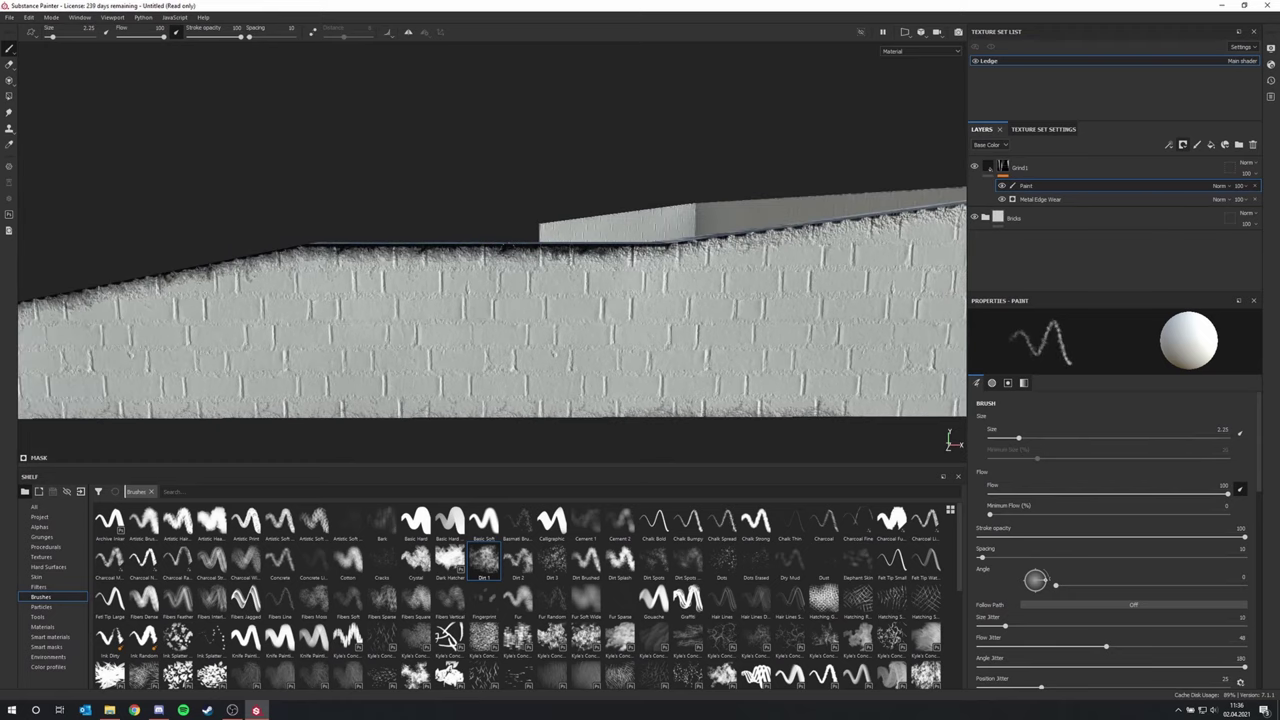
drag(302, 246, 349, 246)
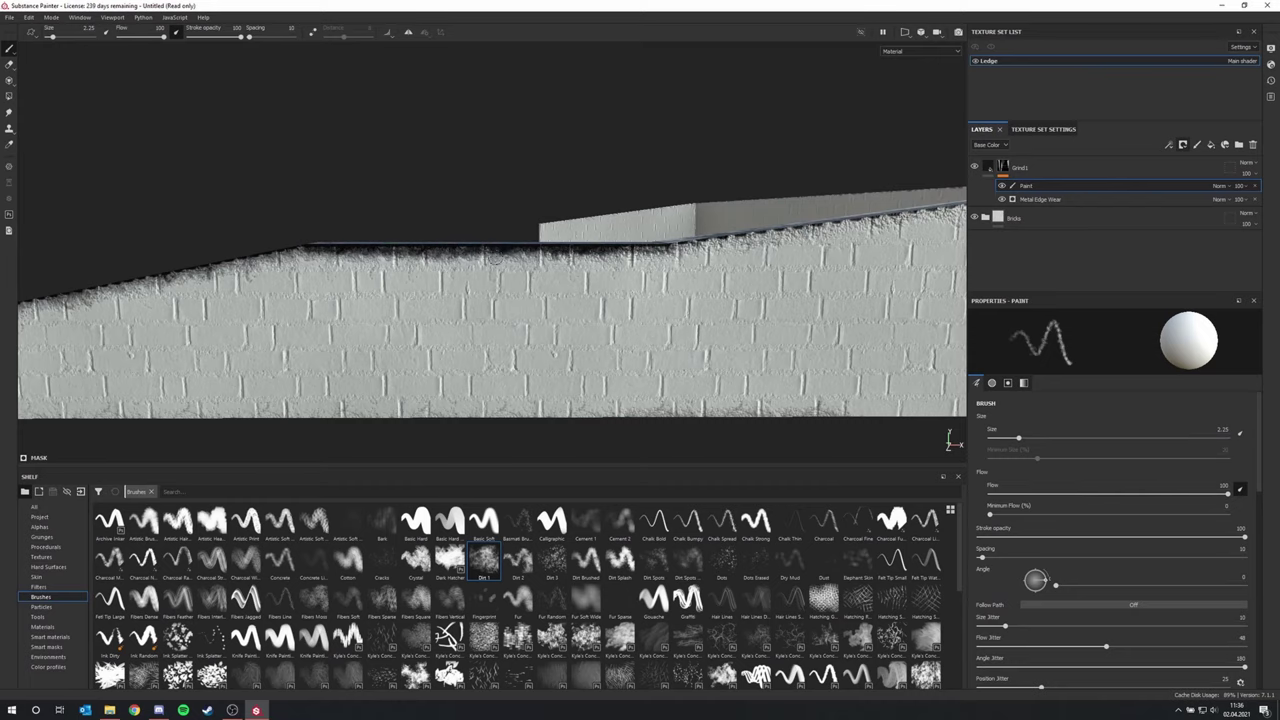
Extend the painted wear in long strokes along the sloping end and the rest of the outer wall's upper edge
key(shift)
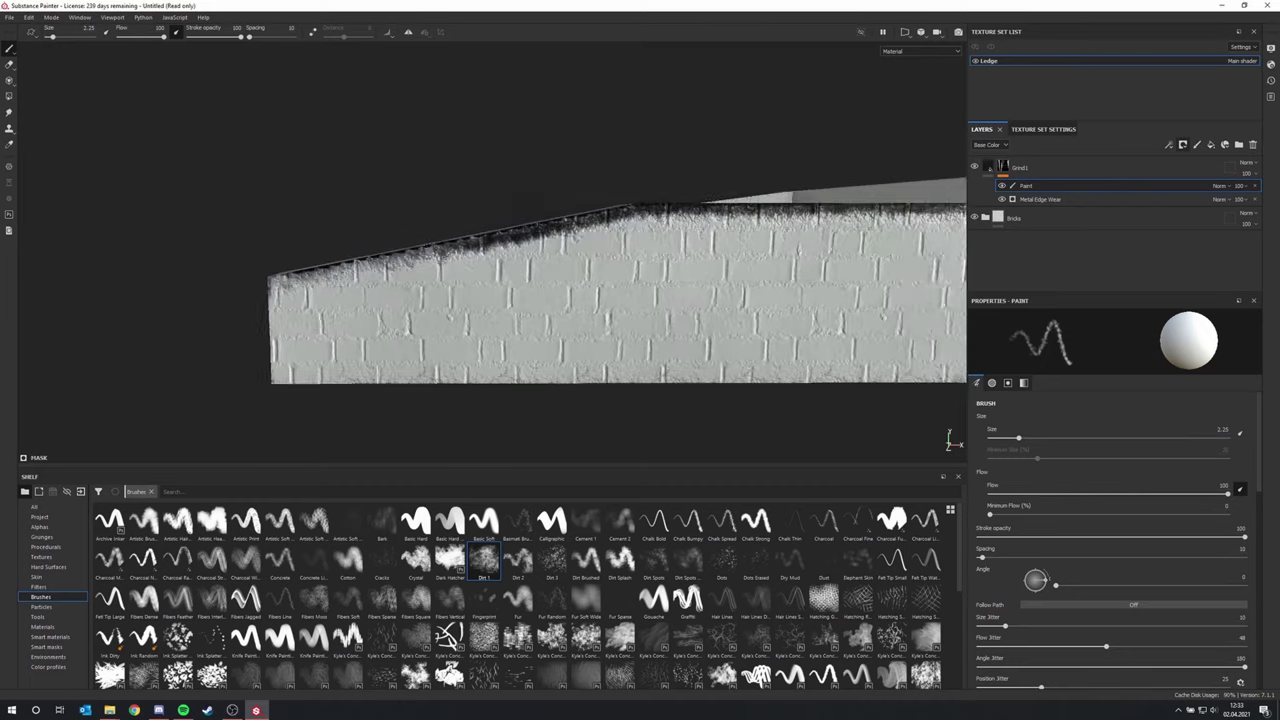
alt+middle_drag(440, 263, 502, 255)
mouse_move(340, 268)
mouse_down()
mouse_move(505, 242)
mouse_move(700, 260)
mouse_up()
mouse_move(700, 260)
alt+middle_down()
mouse_move(654, 200)
mouse_move(330, 275)
alt+middle_up()
drag(300, 265, 700, 215)
alt+middle_drag(620, 255, 412, 278)
mouse_move(687, 225)
alt+mouse_down()
mouse_move(440, 190)
mouse_move(400, 243)
mouse_move(306, 213)
alt+mouse_up()
mouse_move(205, 305)
mouse_down()
mouse_move(305, 320)
mouse_move(420, 270)
mouse_up()
mouse_move(235, 268)
mouse_down()
mouse_move(290, 272)
mouse_move(380, 390)
mouse_move(568, 214)
mouse_move(466, 270)
mouse_up()
Rework the wear along the wall's top face with the Dirt 1 brush, alternating black and white at sizes 3.1 and 3.4
scroll(466, 270, up, 4)
key(x)
mouse_move(466, 294)
ctrl+right_down()
mouse_move(530, 294)
mouse_move(485, 294)
ctrl+right_up()
alt+middle_drag(466, 294, 443, 237)
alt+drag(443, 237, 420, 250)
key(x)
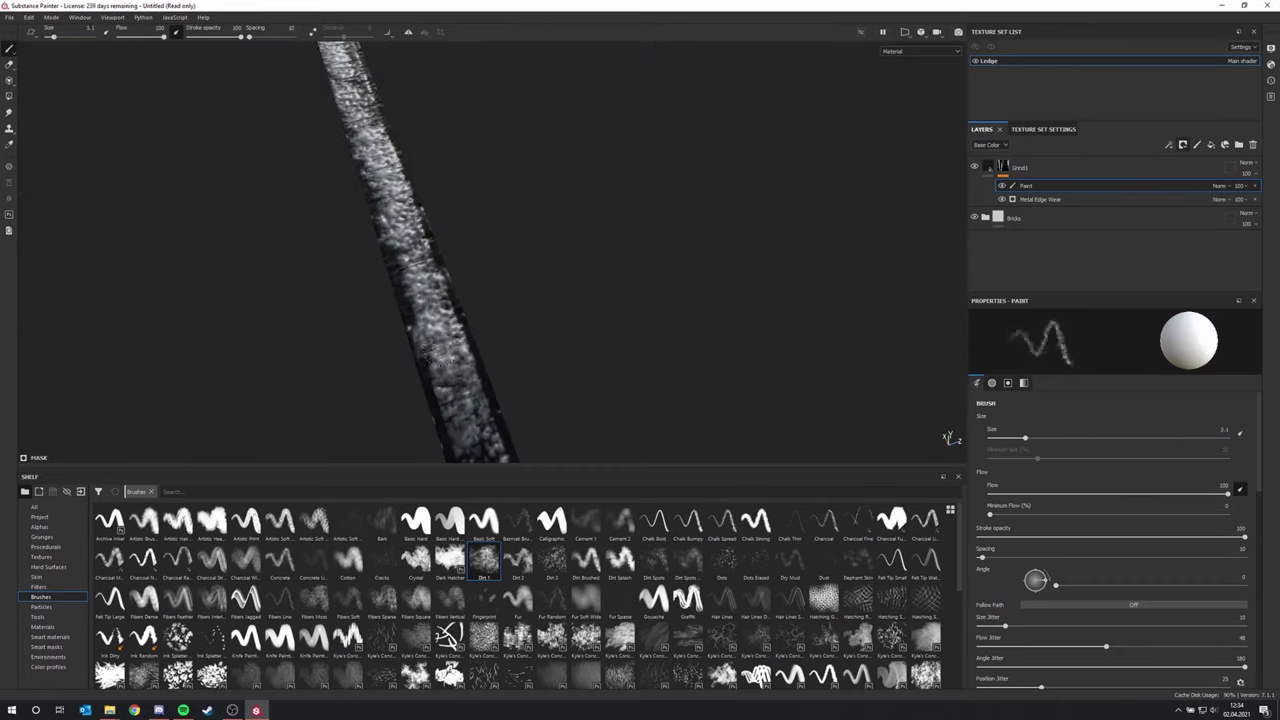
ctrl+right_drag(466, 294, 450, 294)
mouse_move(450, 294)
alt+mouse_down()
mouse_move(500, 317)
mouse_move(437, 240)
alt+mouse_up()
scroll(500, 317, down, 4)
scroll(437, 240, up, 4)
shift+click(822, 142)
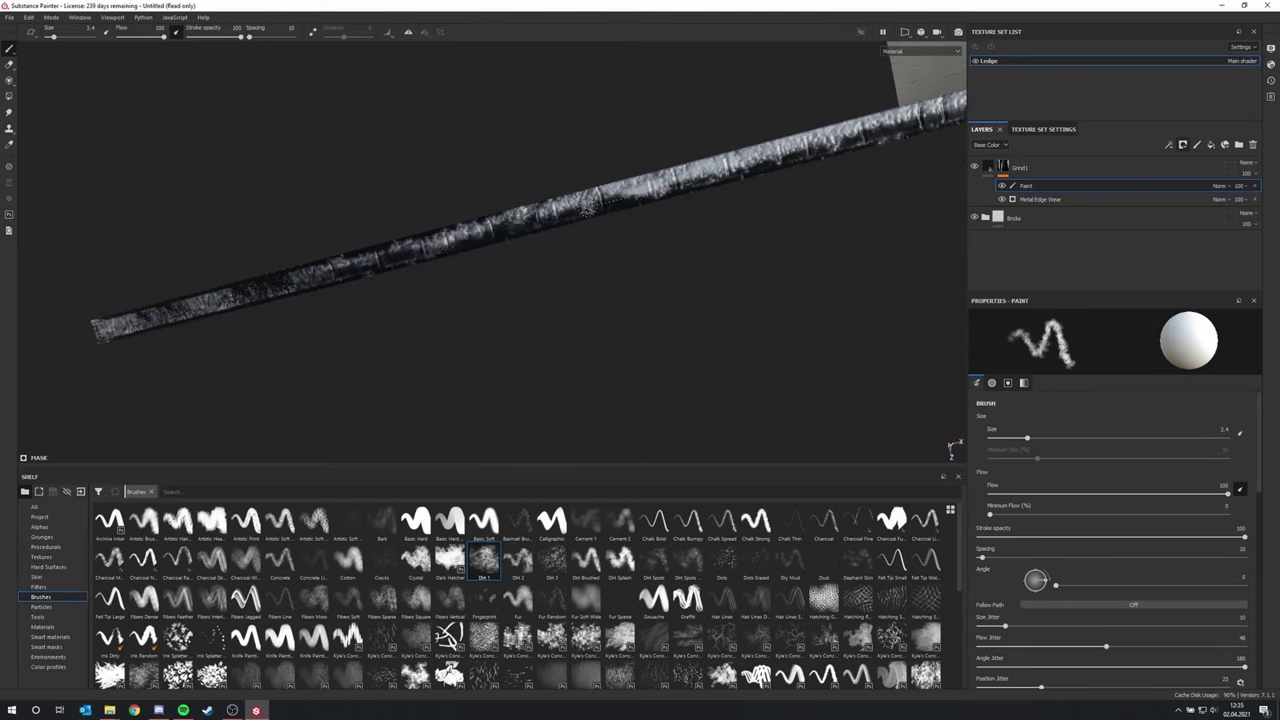
Paint straight wear strokes along the wall's top face, and along the outer brick face's upper edge with the Dirt 1 brush at size 3.72
mouse_move(822, 142)
alt+mouse_down()
mouse_move(643, 120)
mouse_move(480, 249)
mouse_move(440, 300)
alt+mouse_up()
ctrl+right_drag(170, 237, 133, 237)
click(133, 237)
shift+click(838, 222)
mouse_move(780, 240)
alt+mouse_down()
mouse_move(700, 130)
mouse_move(630, 285)
mouse_move(520, 250)
alt+mouse_up()
ctrl+right_drag(490, 255, 530, 255)
drag(375, 247, 755, 248)
alt+middle_drag(755, 248, 410, 226)
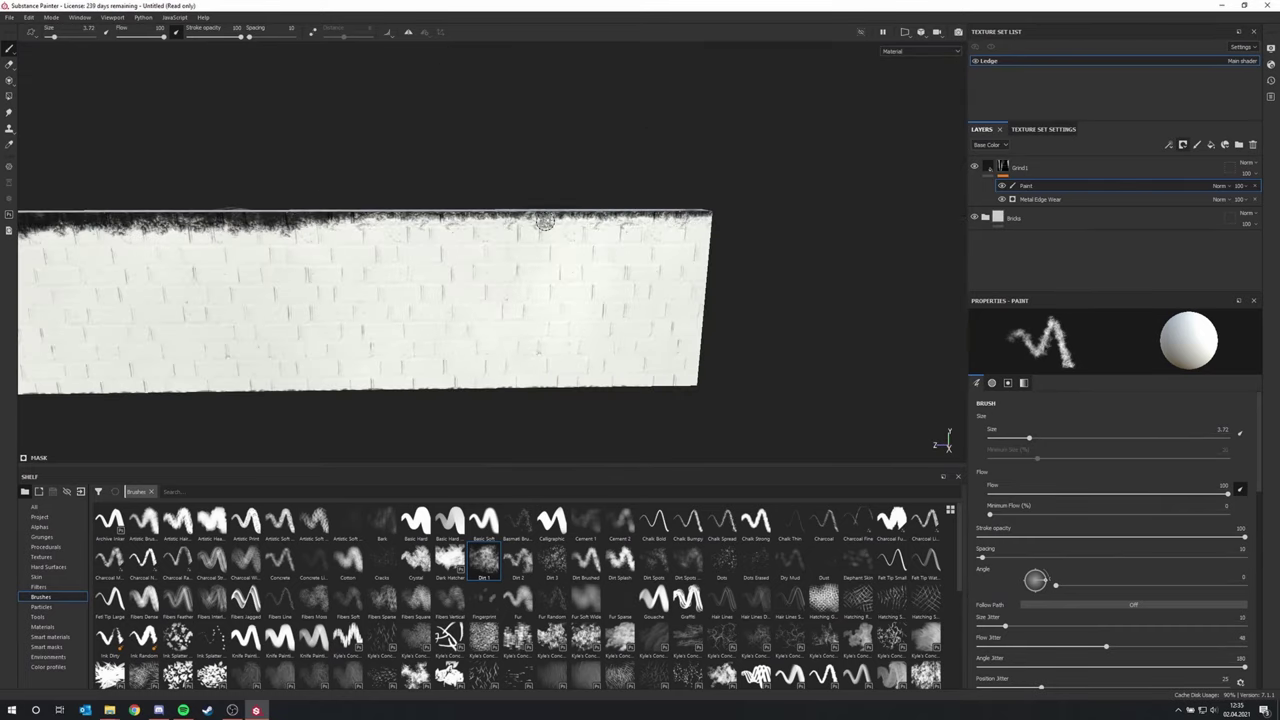
Touch up the wear along the ledge's adjoining top faces with the Dirt 1 brush at a reduced flow
mouse_move(700, 225)
mouse_down()
mouse_move(430, 231)
mouse_move(440, 340)
mouse_up()
mouse_move(300, 250)
alt+middle_down()
mouse_move(560, 250)
mouse_move(400, 225)
alt+middle_up()
shift+click(154, 188)
ctrl+drag(400, 225, 437, 225)
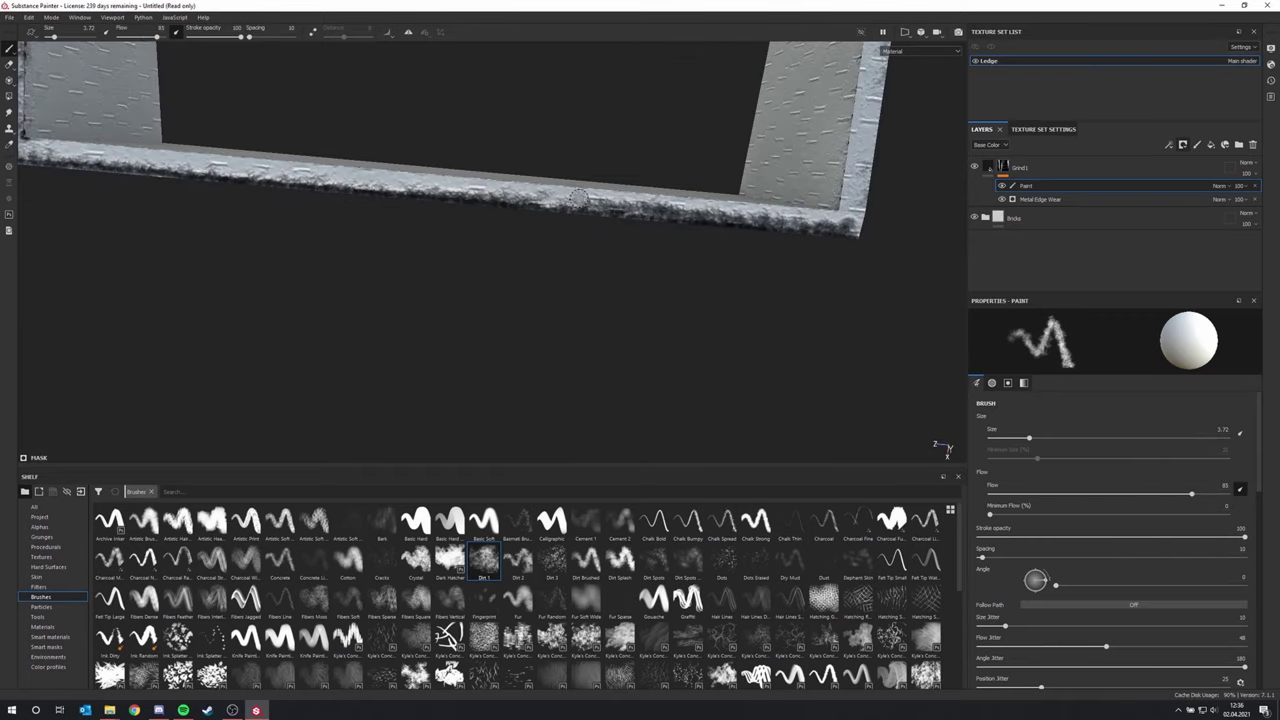
alt+drag(840, 340, 640, 330)
alt+middle_drag(520, 380, 330, 215)
click(247, 212)
alt+drag(345, 213, 574, 181)
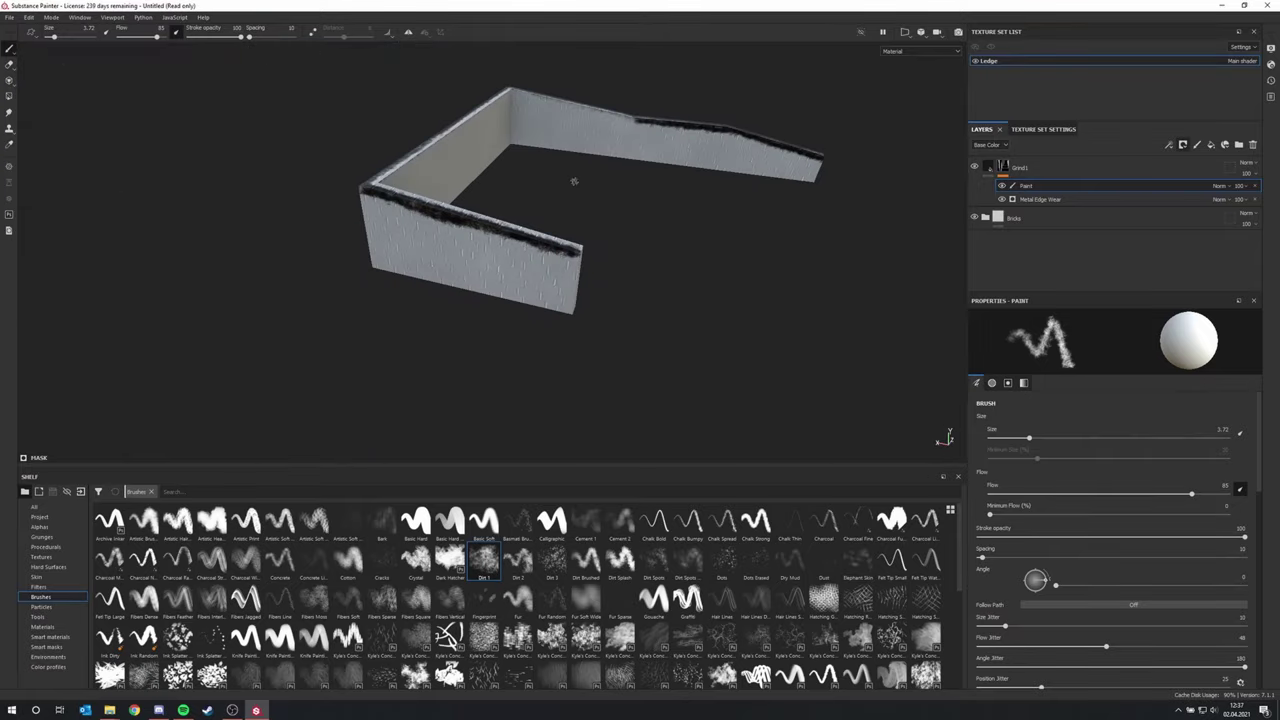
Examine the painted wear from all sides of the ledge, comparing it with the Grind1 layer hidden and shown
alt+drag(582, 181, 740, 180)
scroll(740, 180, down, 3)
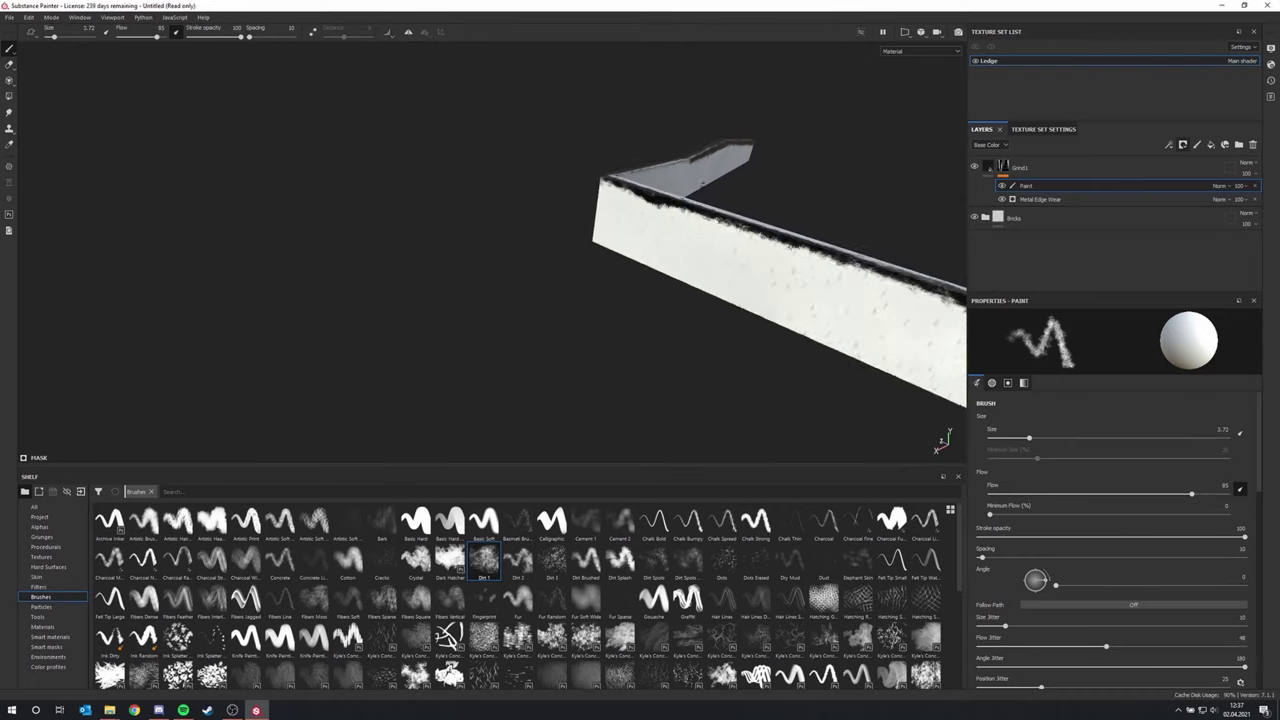
alt+middle_drag(740, 180, 440, 165)
alt+drag(440, 165, 623, 249)
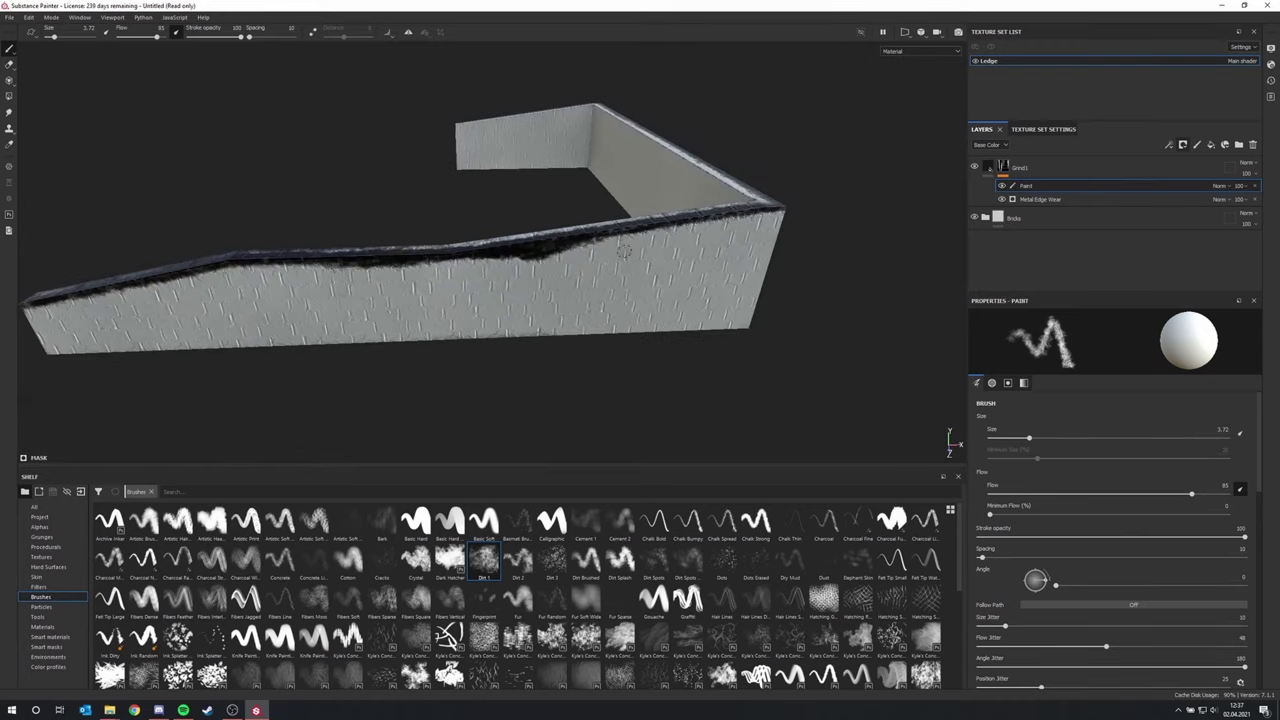
click(974, 168)
click(974, 168)
alt+drag(831, 179, 621, 284)
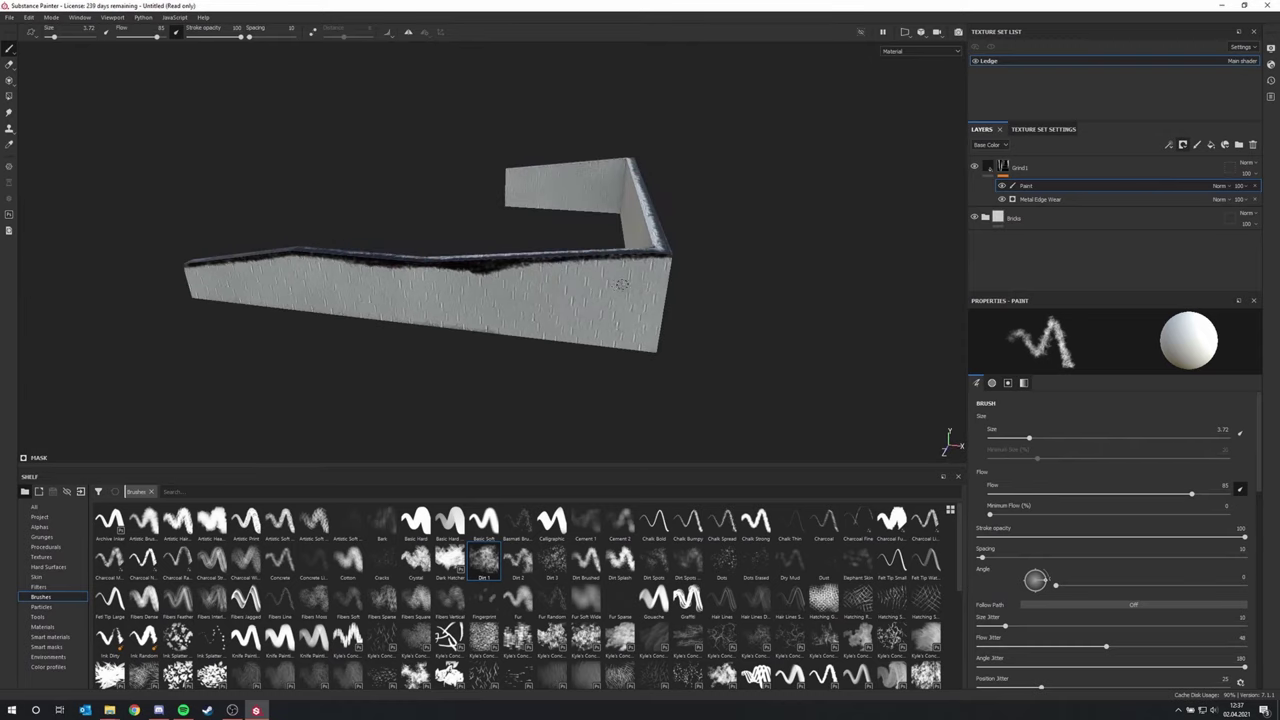
click(1023, 183)
alt+drag(590, 287, 523, 266)
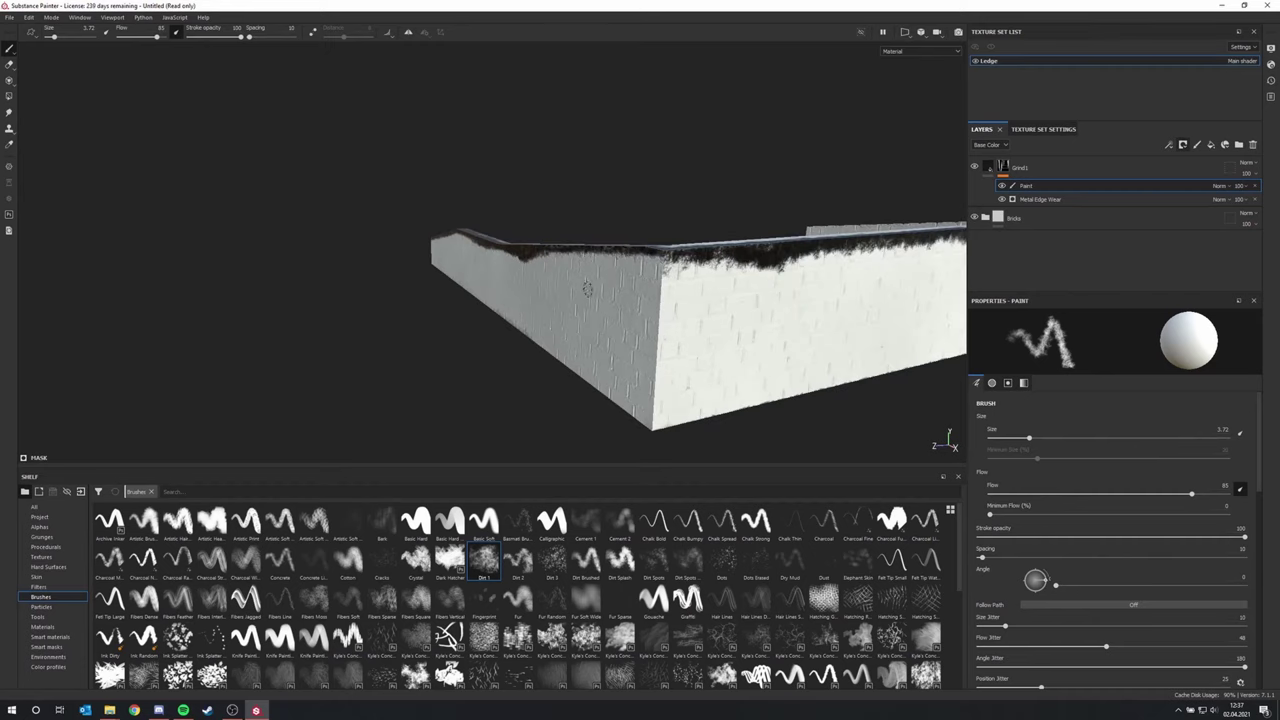
mouse_move(588, 287)
alt+mouse_down()
mouse_move(741, 301)
mouse_move(657, 263)
mouse_move(446, 220)
alt+mouse_up()
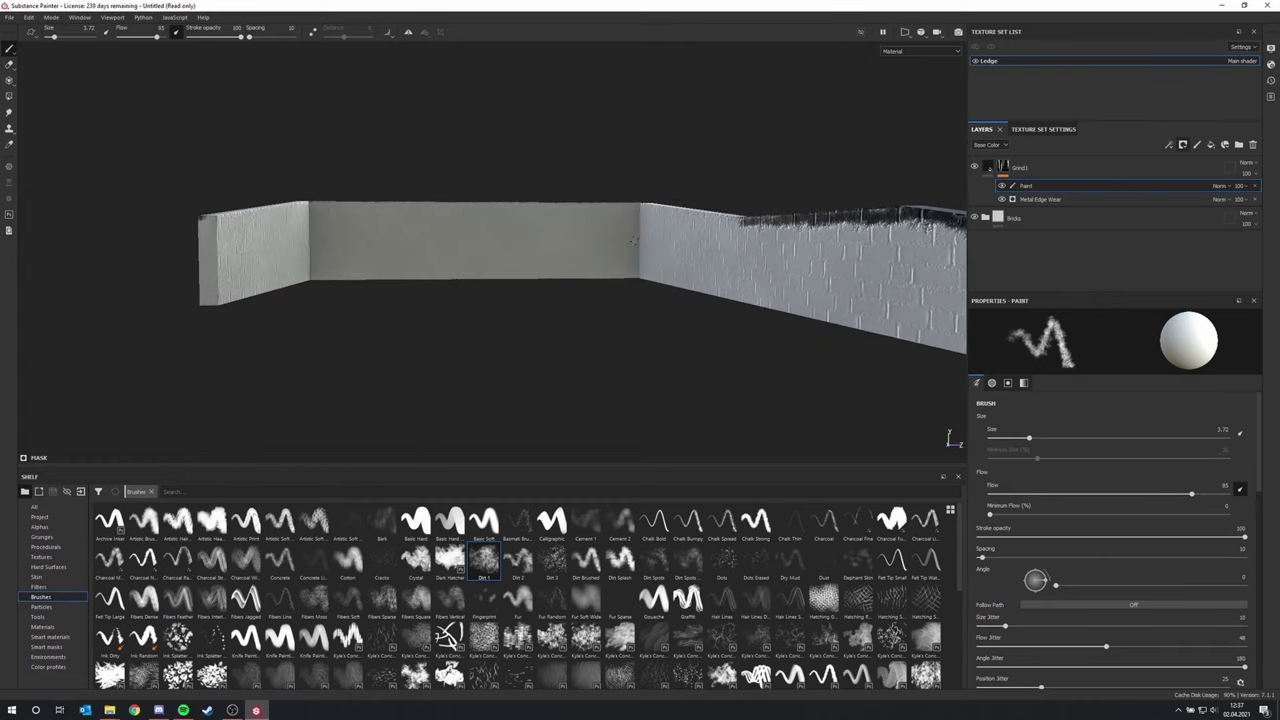
alt+drag(703, 243, 366, 328)
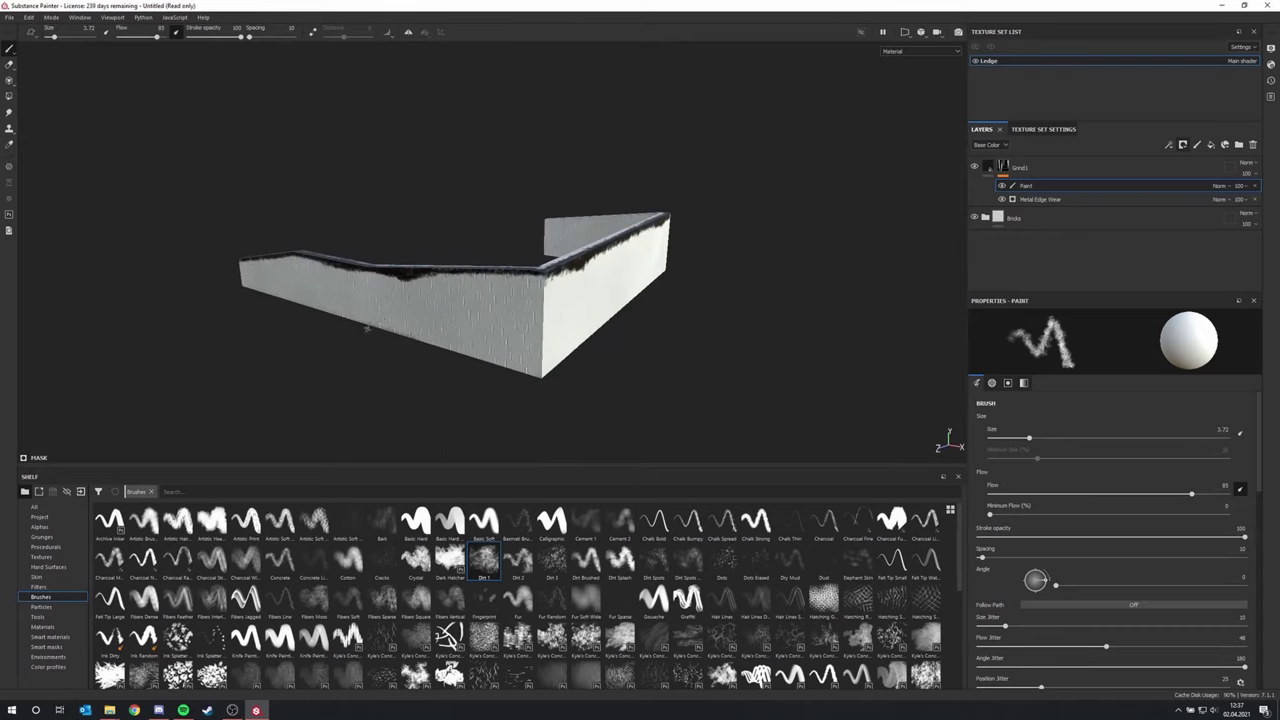
Show the Textures collection in the shelf to browse the graffiti images
click(45, 557)
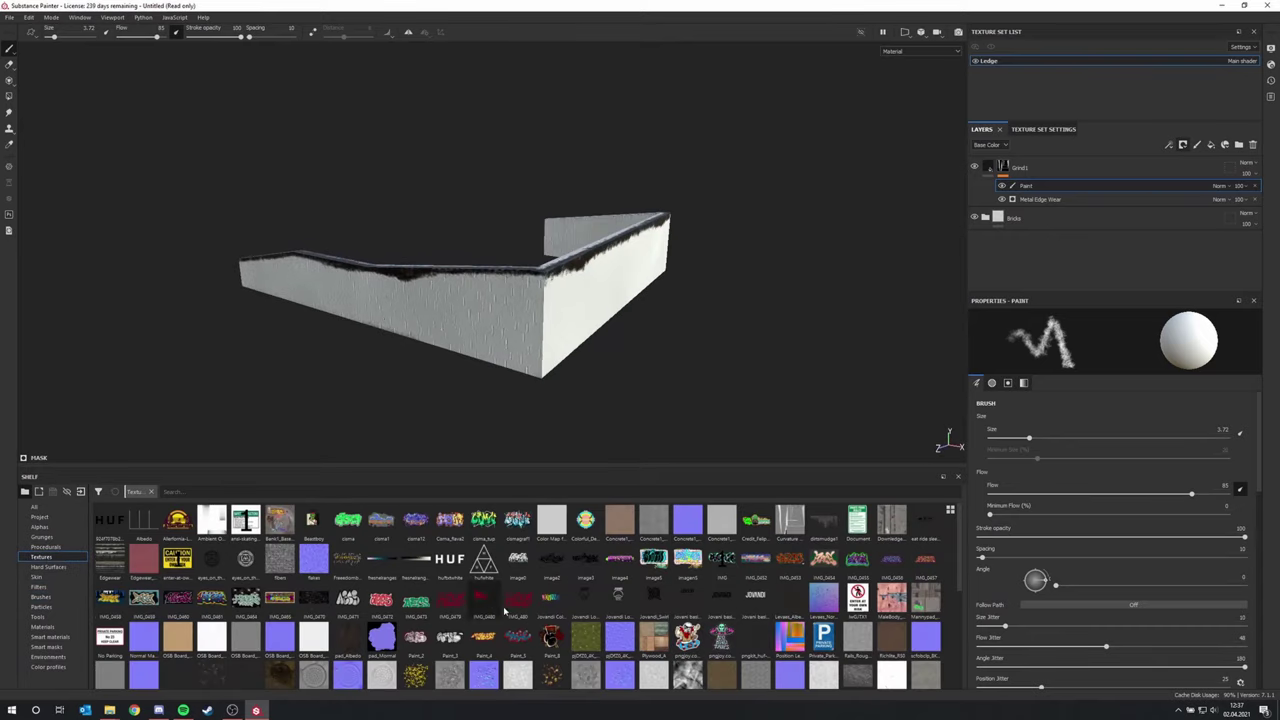
mouse_move(455, 607)
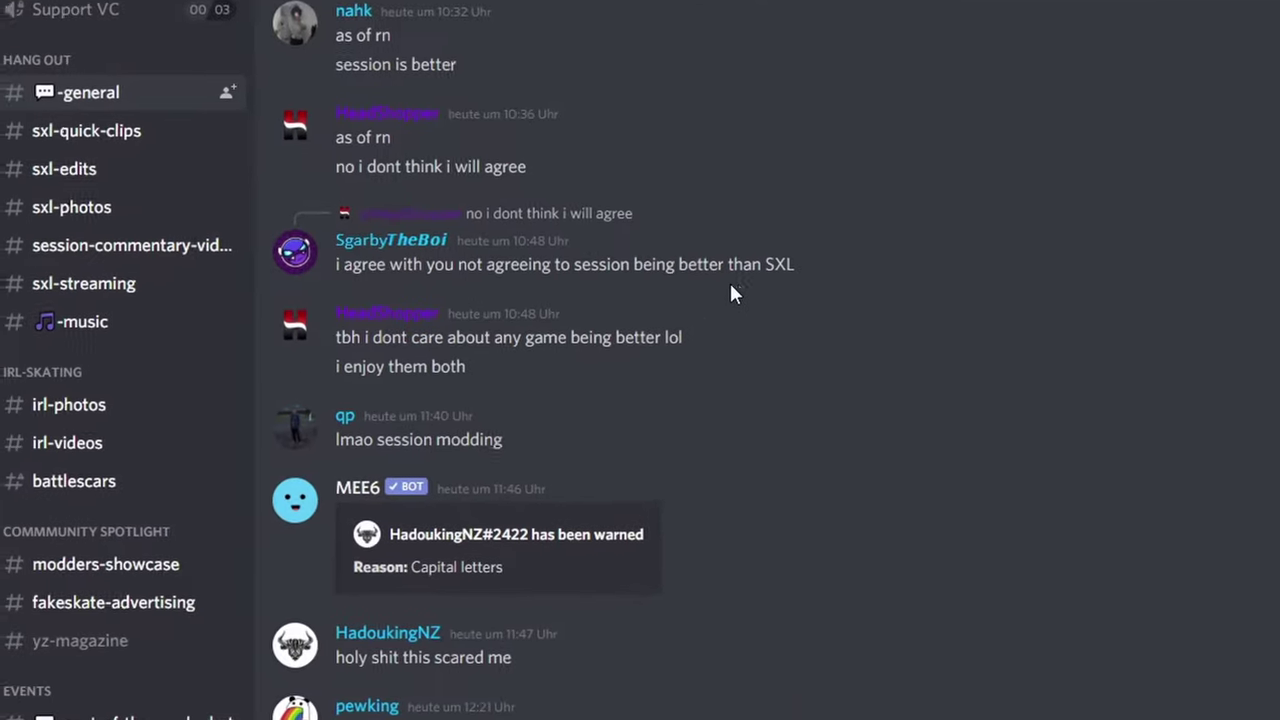
Switch to Discord and browse the graffiti-and-tags channel of the SXL Modding server for graffiti textures
scroll(252, 437, down, 5)
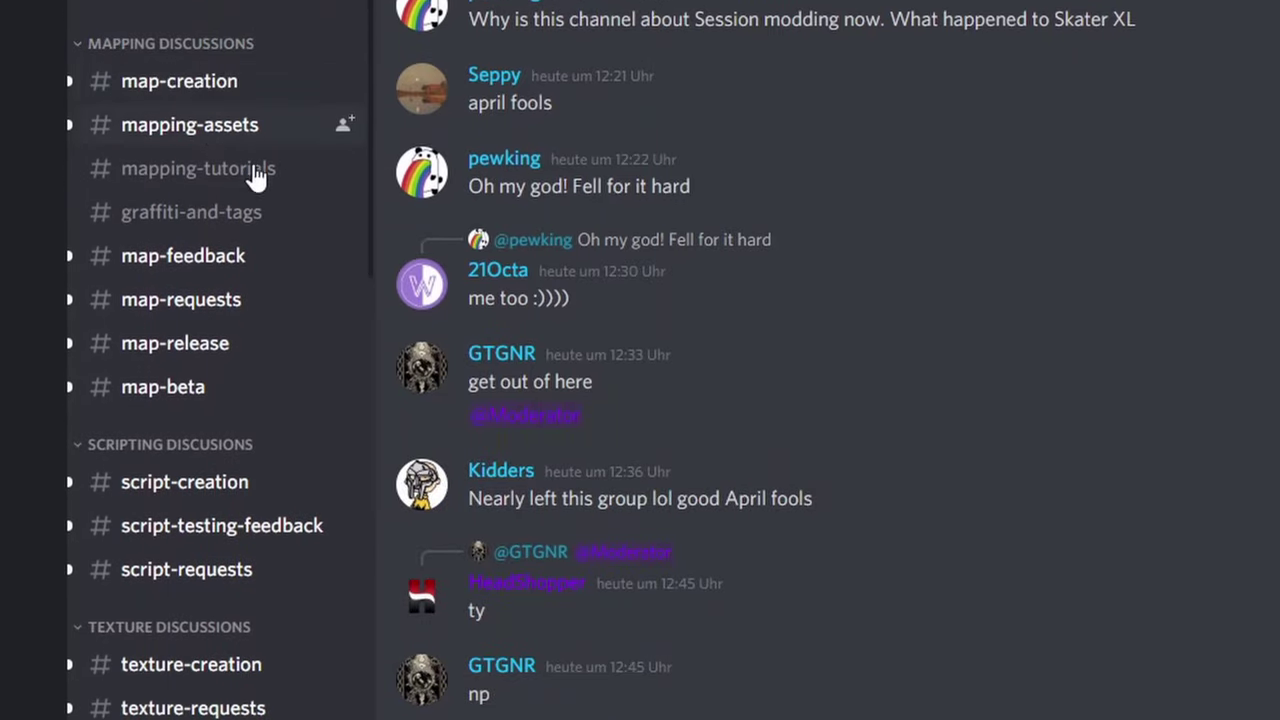
click(250, 230)
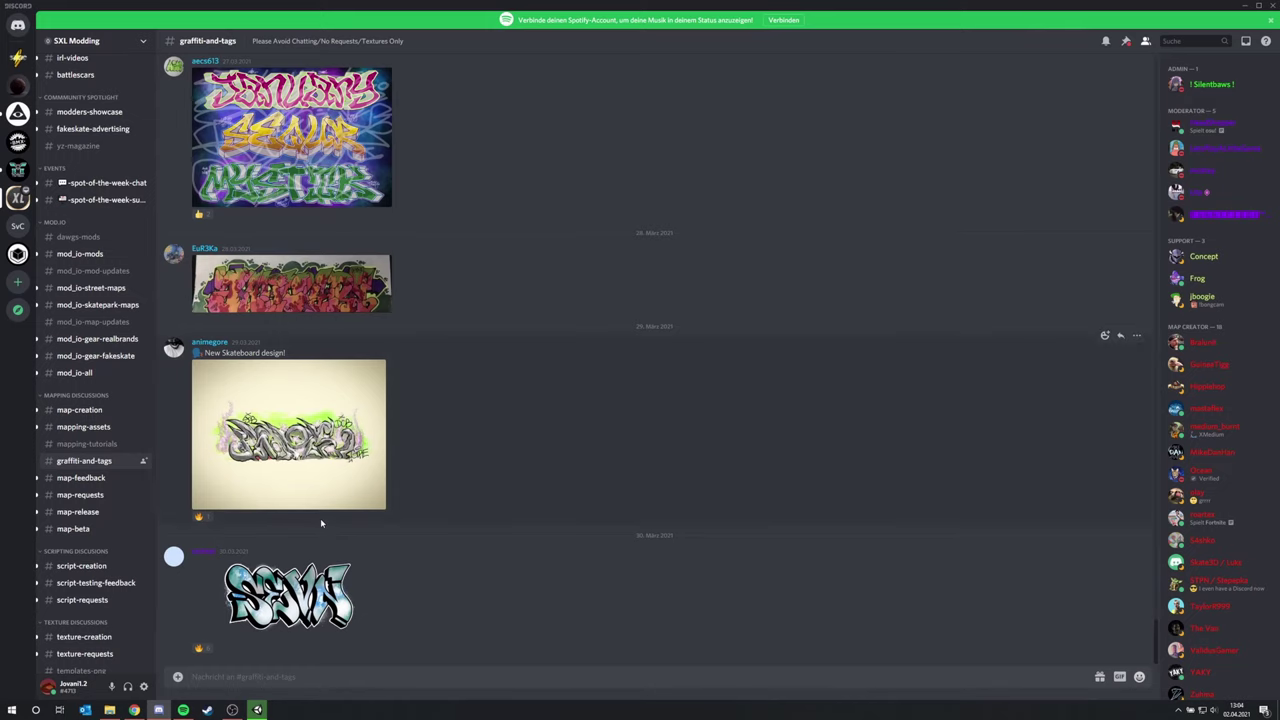
scroll(320, 518, up, 10)
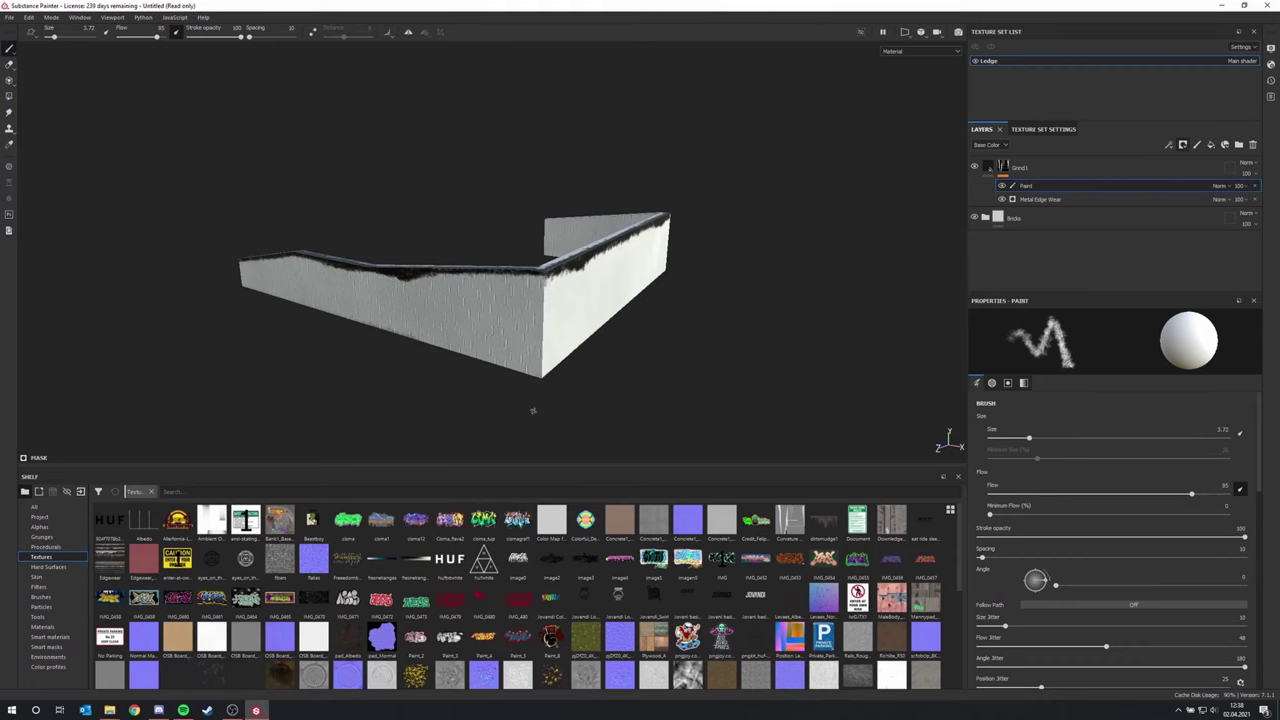
Add a paint layer named Graffity above Grind1 and face the inner side of the ledge's middle wall
alt+drag(535, 229, 493, 257)
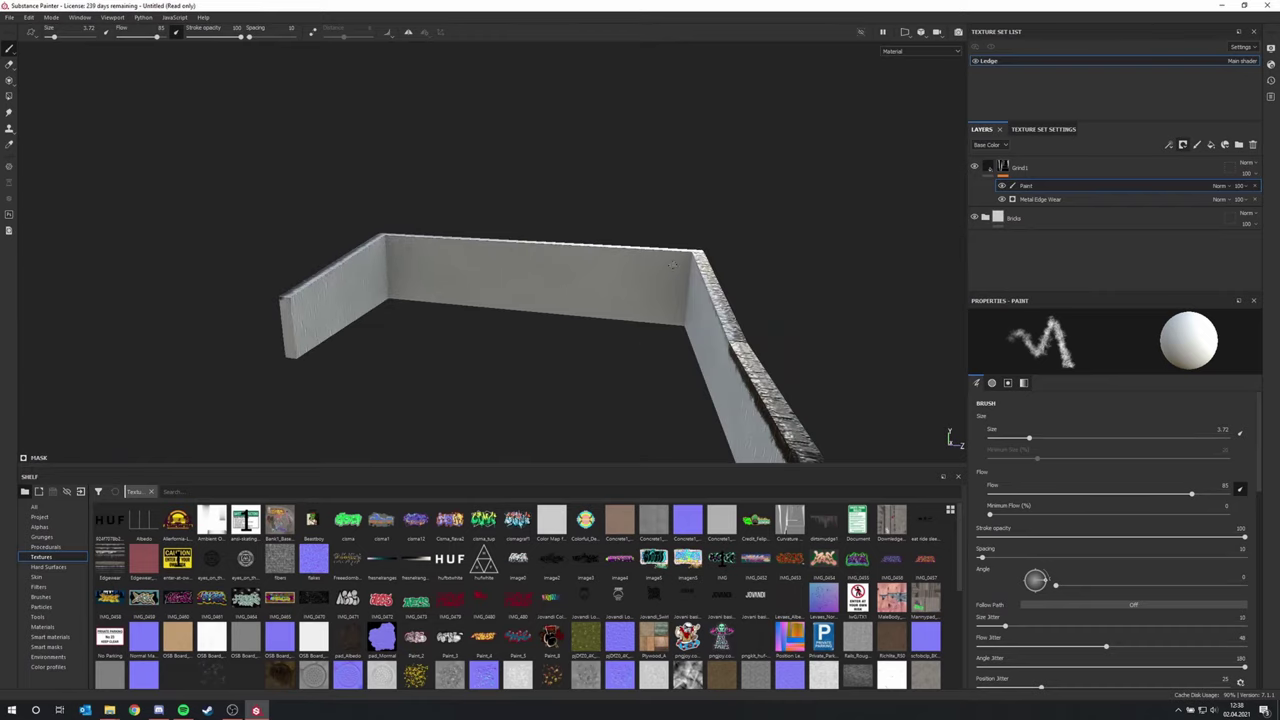
alt+drag(672, 265, 783, 263)
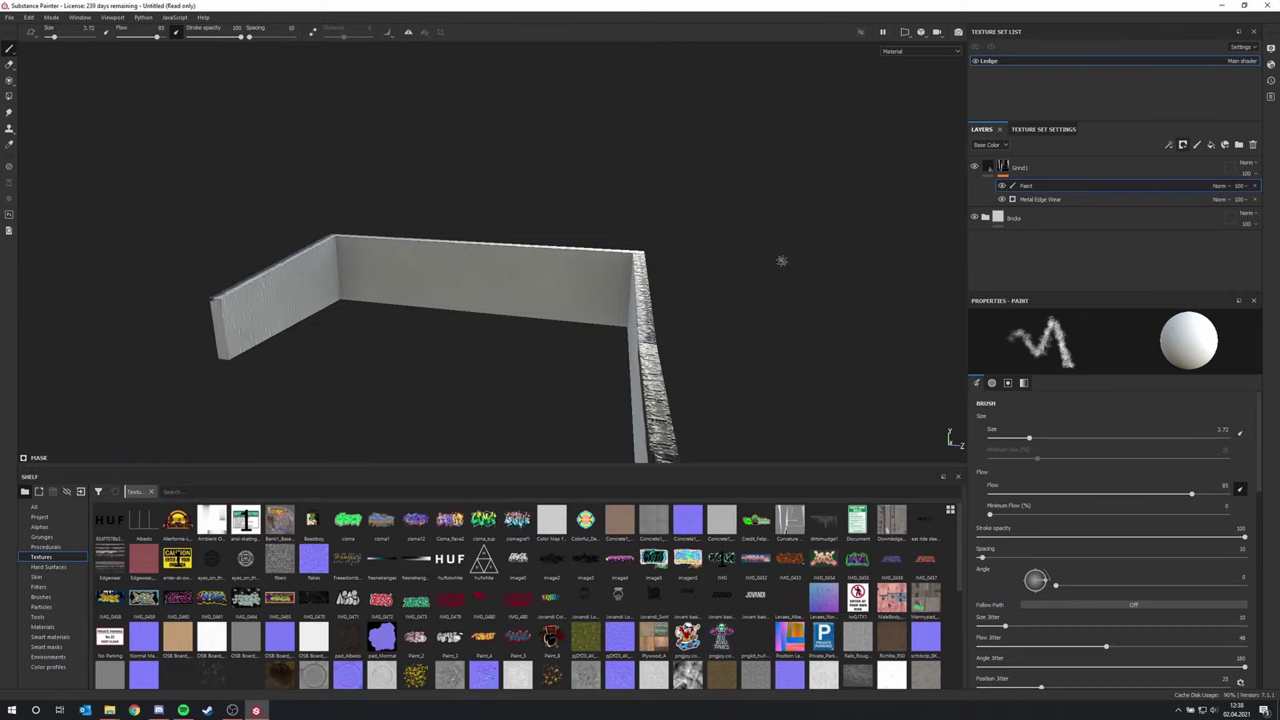
click(1198, 146)
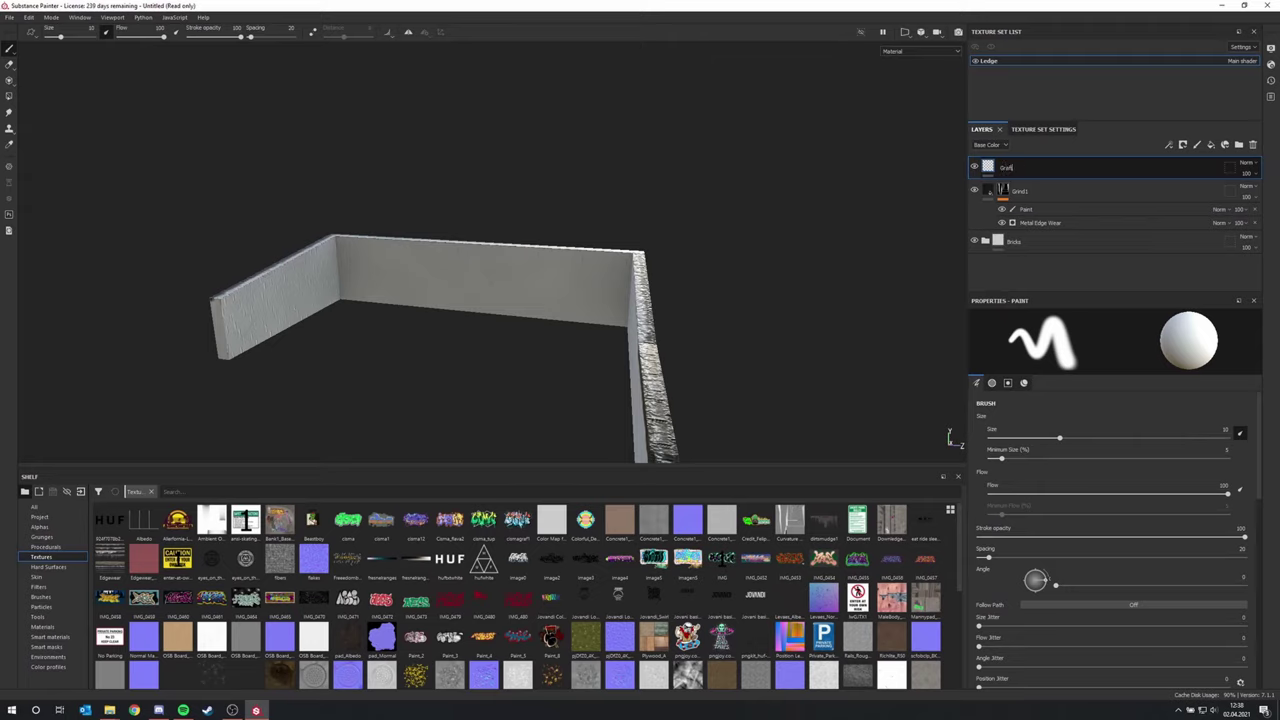
click(1021, 171)
alt+drag(608, 243, 527, 268)
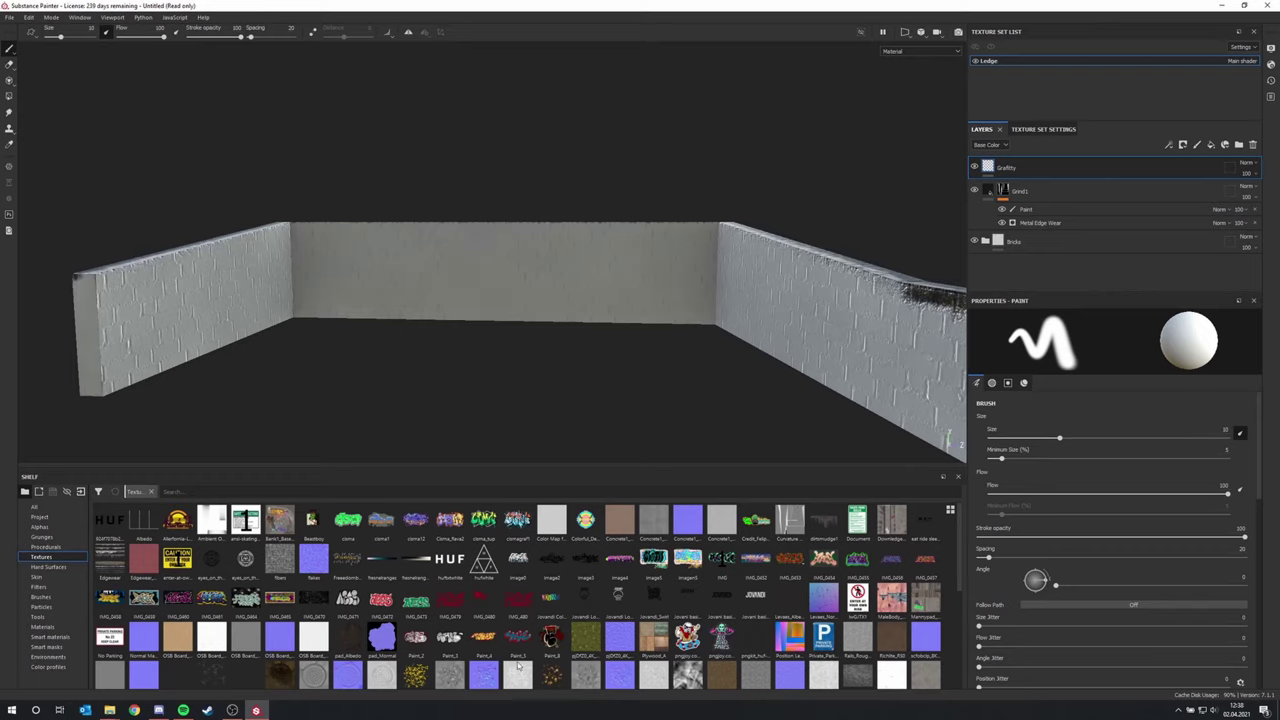
Set up the Projection tool to affect only the color channel, disabling metal, rough, nrm and height
mouse_move(482, 645)
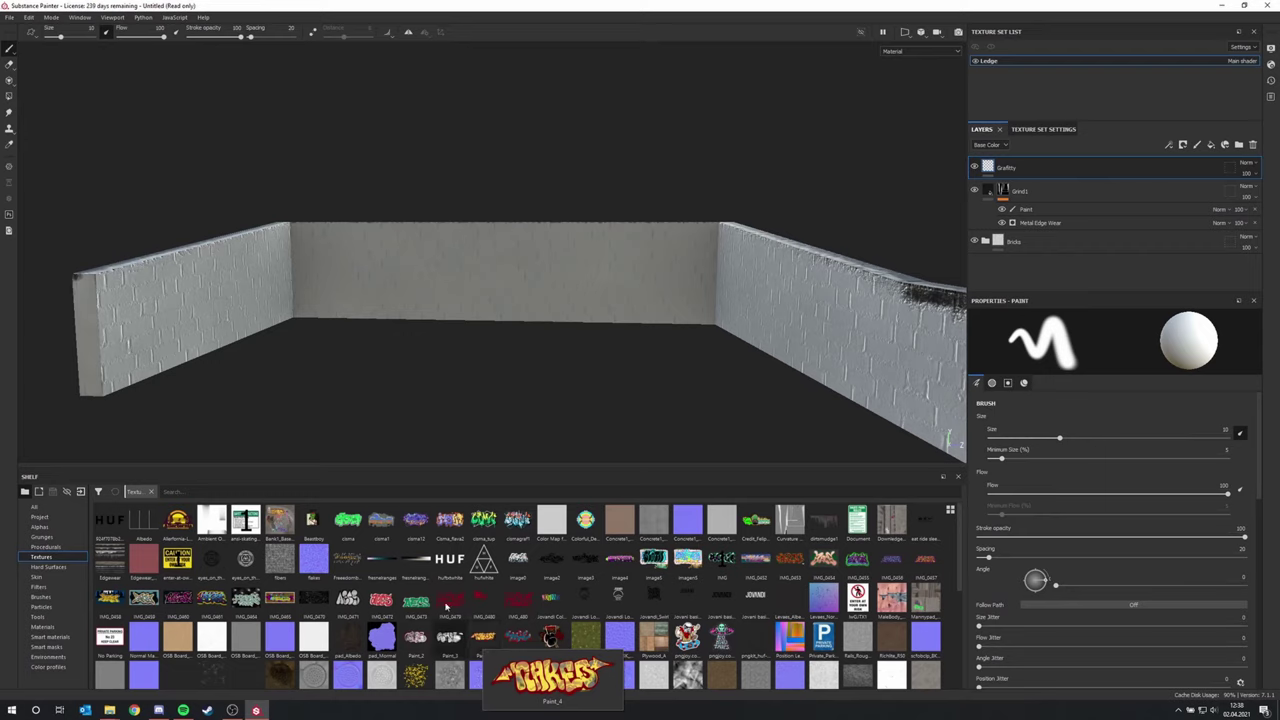
click(8, 85)
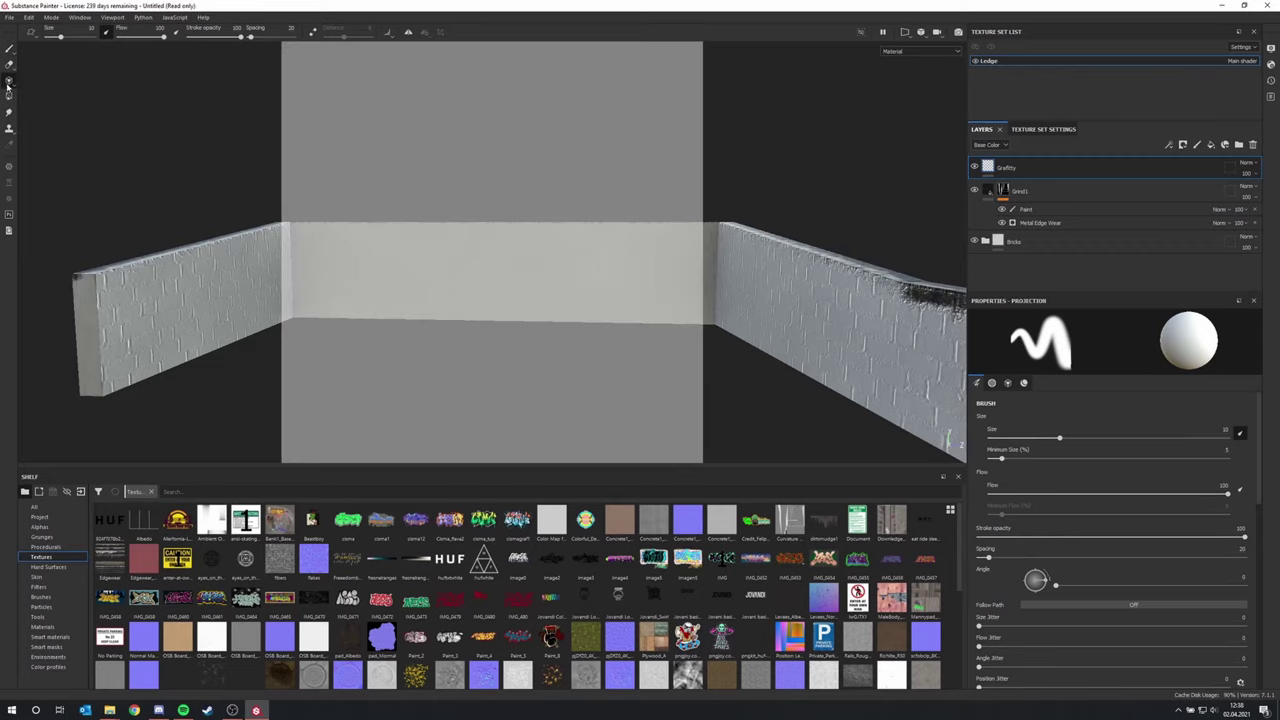
scroll(435, 229, up, 1)
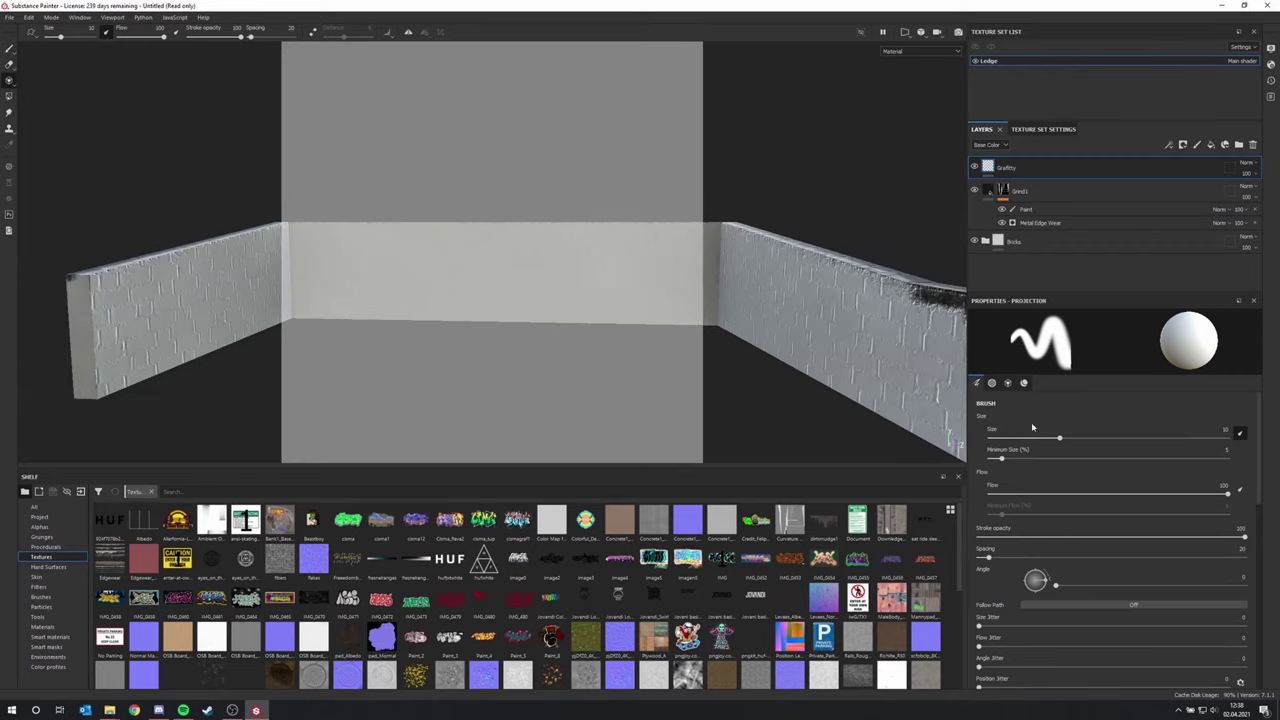
scroll(1051, 491, down, 10)
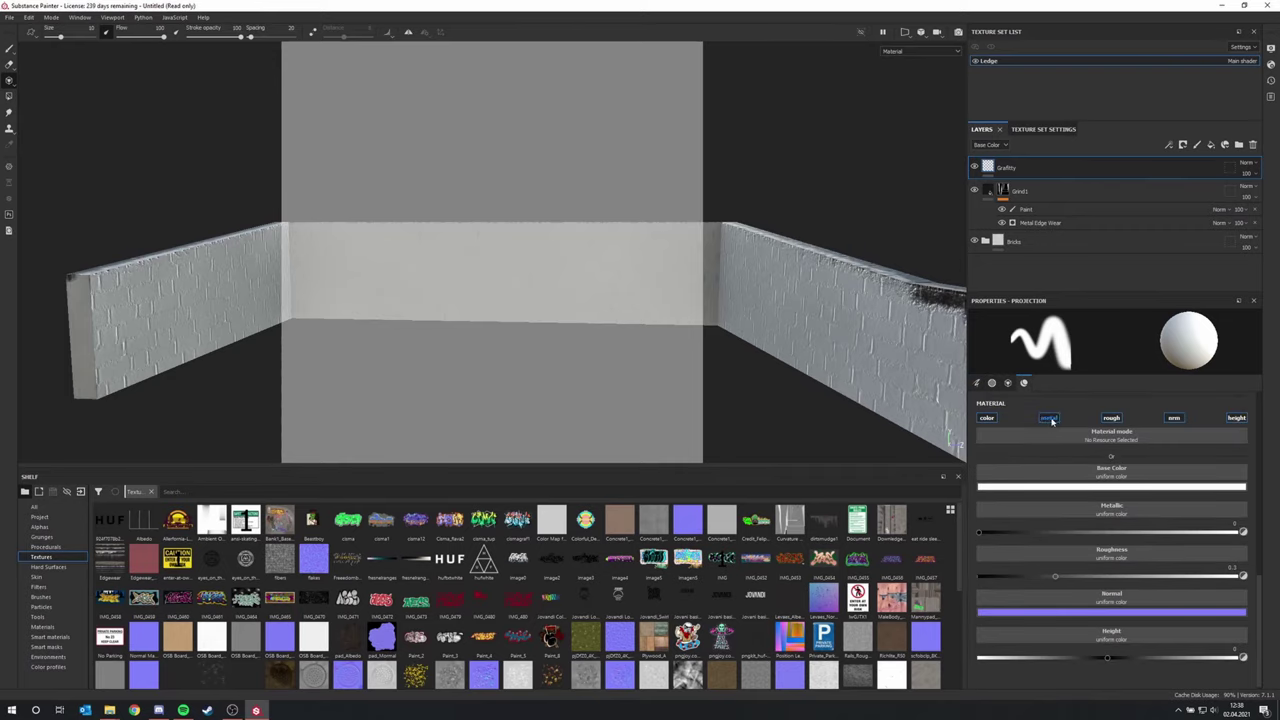
click(1049, 418)
click(1111, 418)
click(1174, 418)
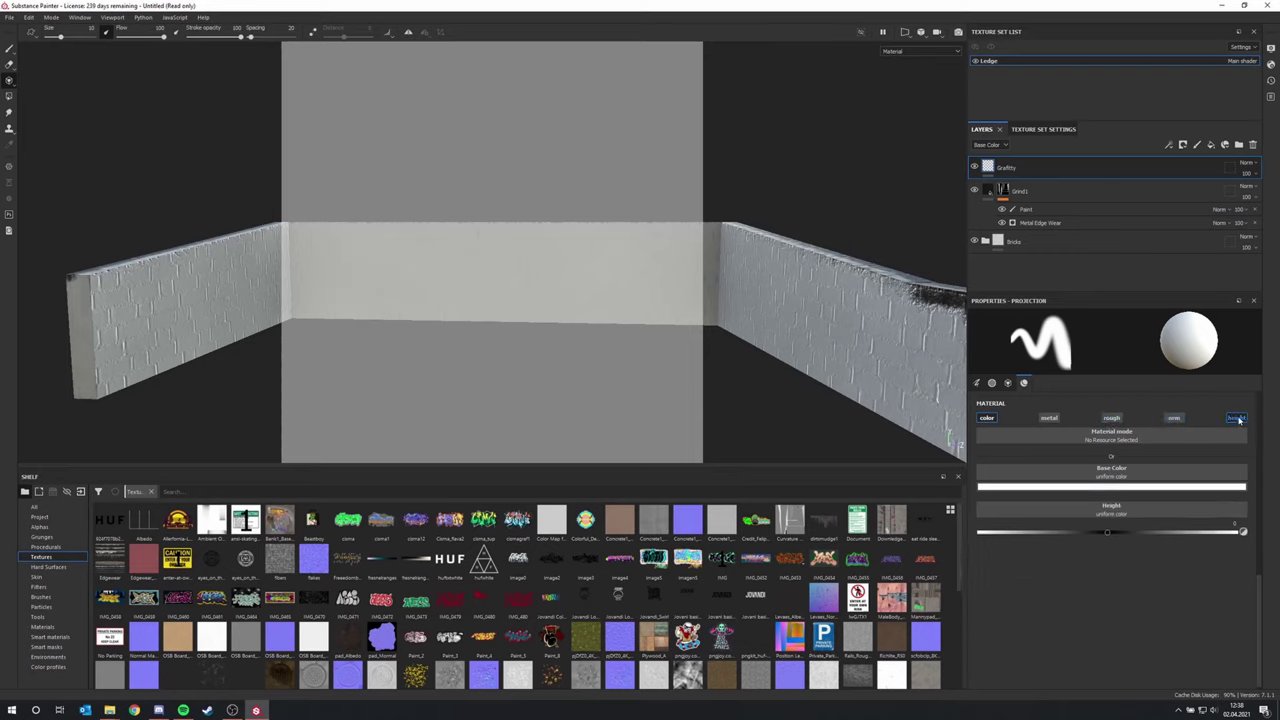
click(1237, 418)
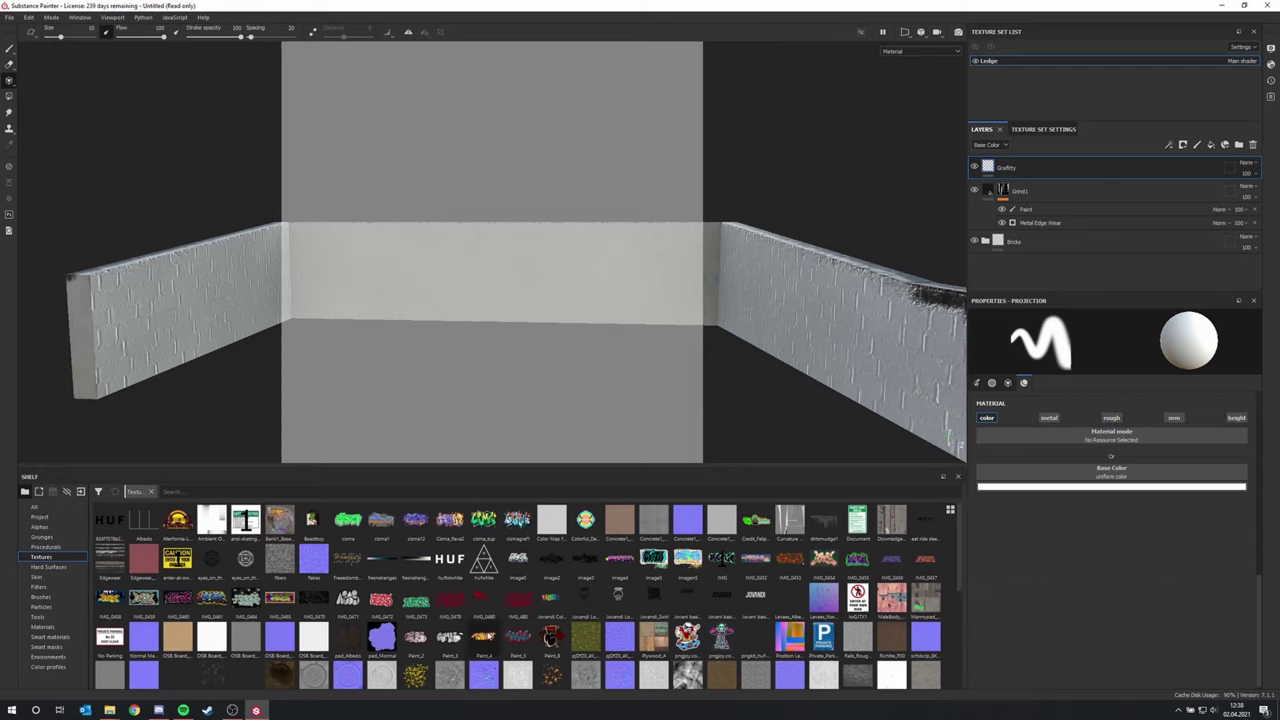
Project the Paint_4 graffiti as base color onto the middle wall's inner face, using a brush size of 60.87
drag(484, 637, 1022, 575)
drag(1146, 476, 1146, 476)
alt+drag(577, 291, 550, 292)
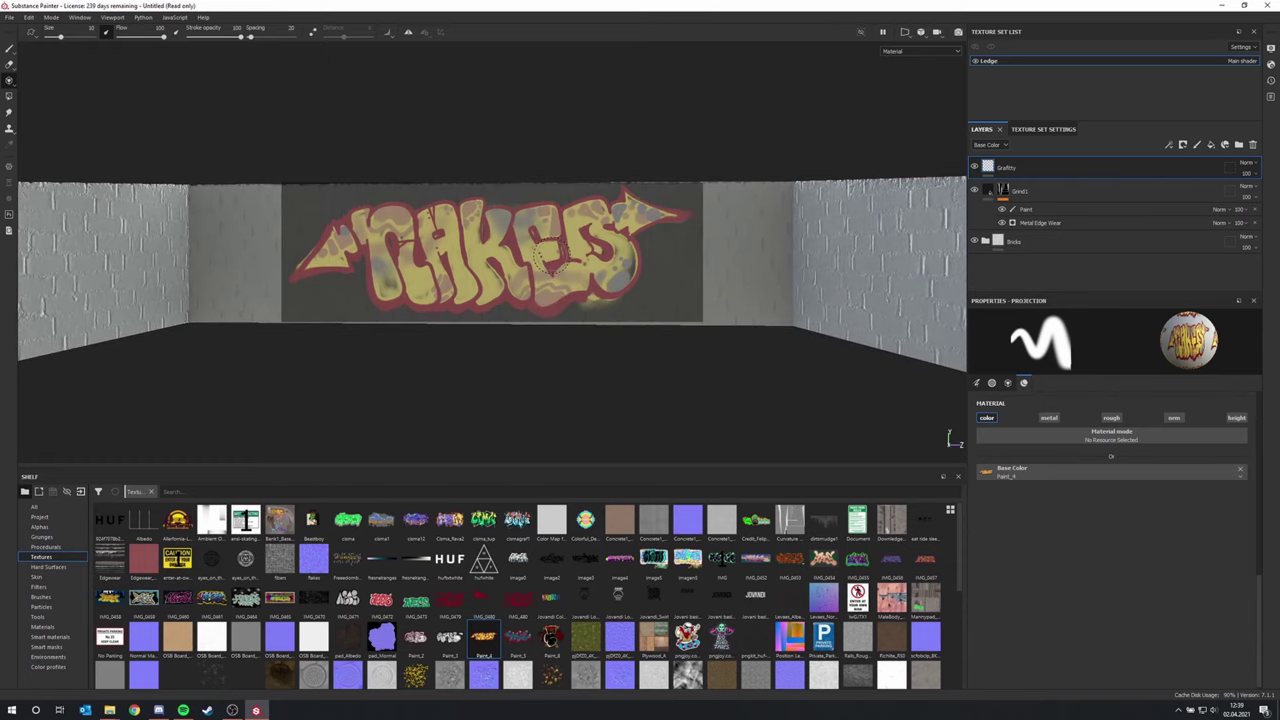
ctrl+right_drag(607, 242, 702, 242)
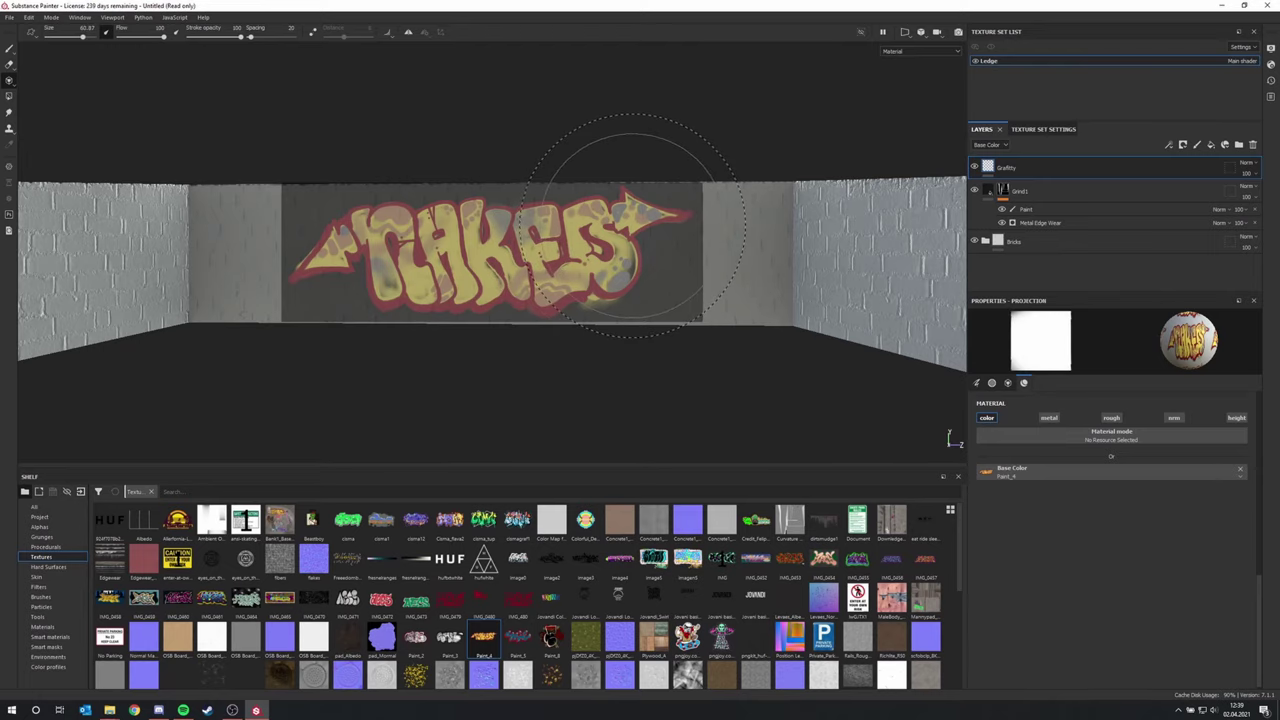
drag(632, 225, 371, 229)
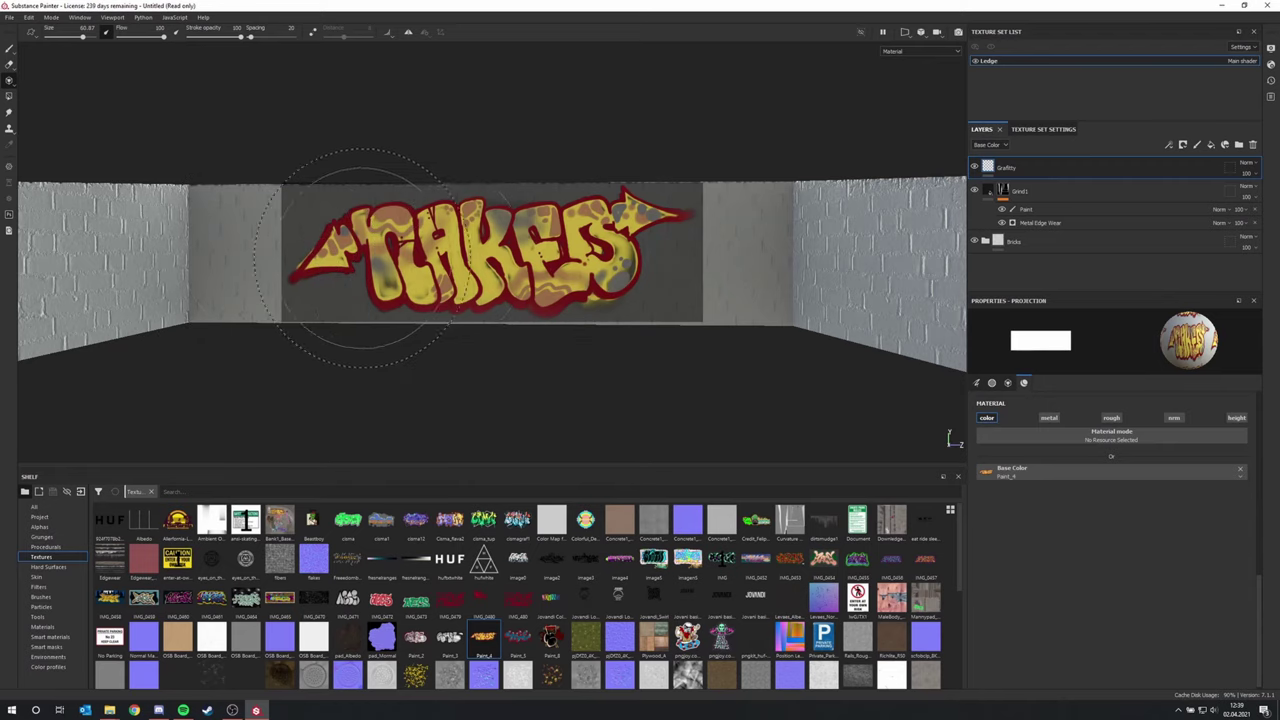
mouse_move(543, 314)
alt+mouse_down()
mouse_move(553, 268)
mouse_move(582, 264)
mouse_move(491, 266)
alt+mouse_up()
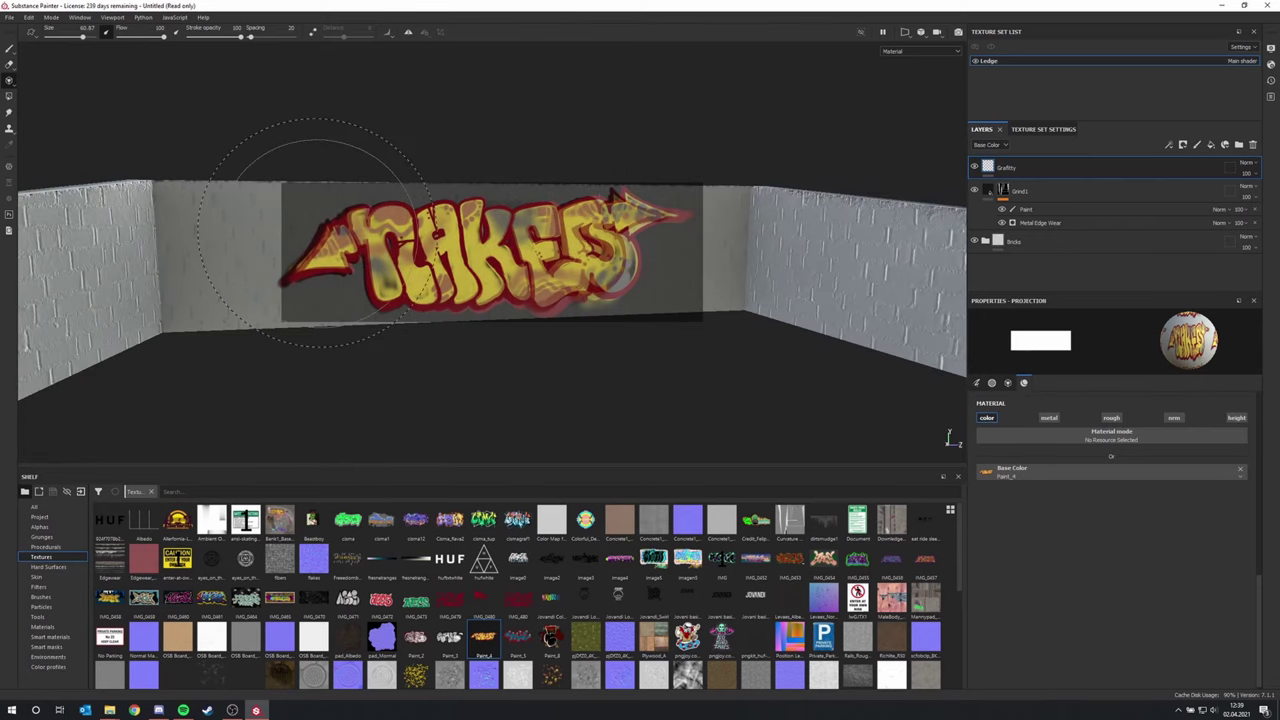
alt+middle_drag(566, 278, 585, 148)
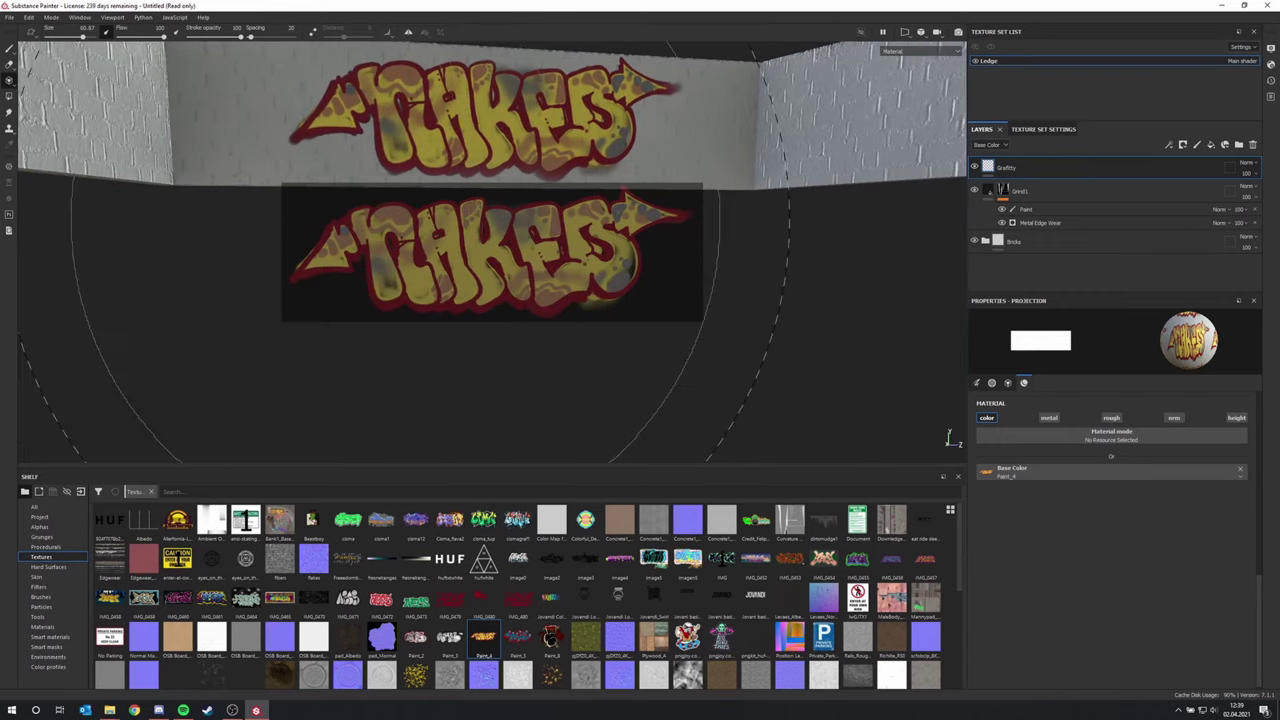
alt+drag(492, 222, 546, 213)
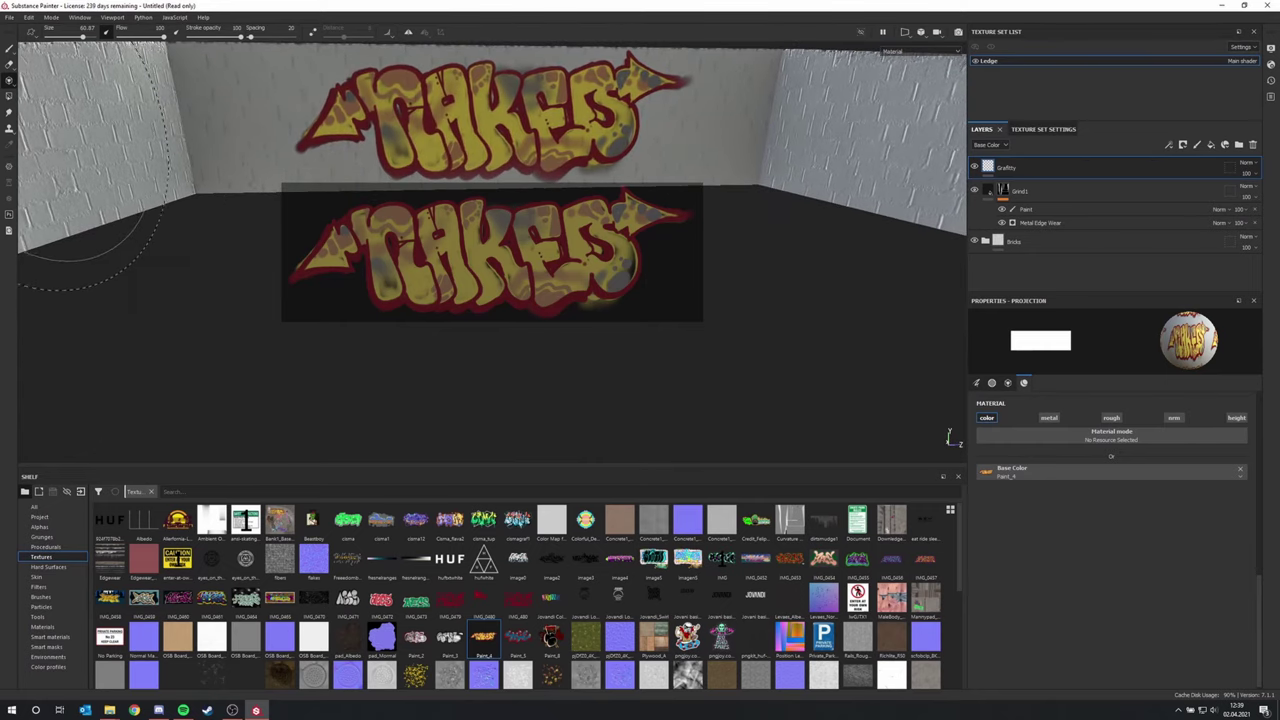
Set up the Eraser with the Dirt 1 brush for the graffiti on the middle wall's inner face
click(8, 66)
alt+drag(370, 130, 400, 138)
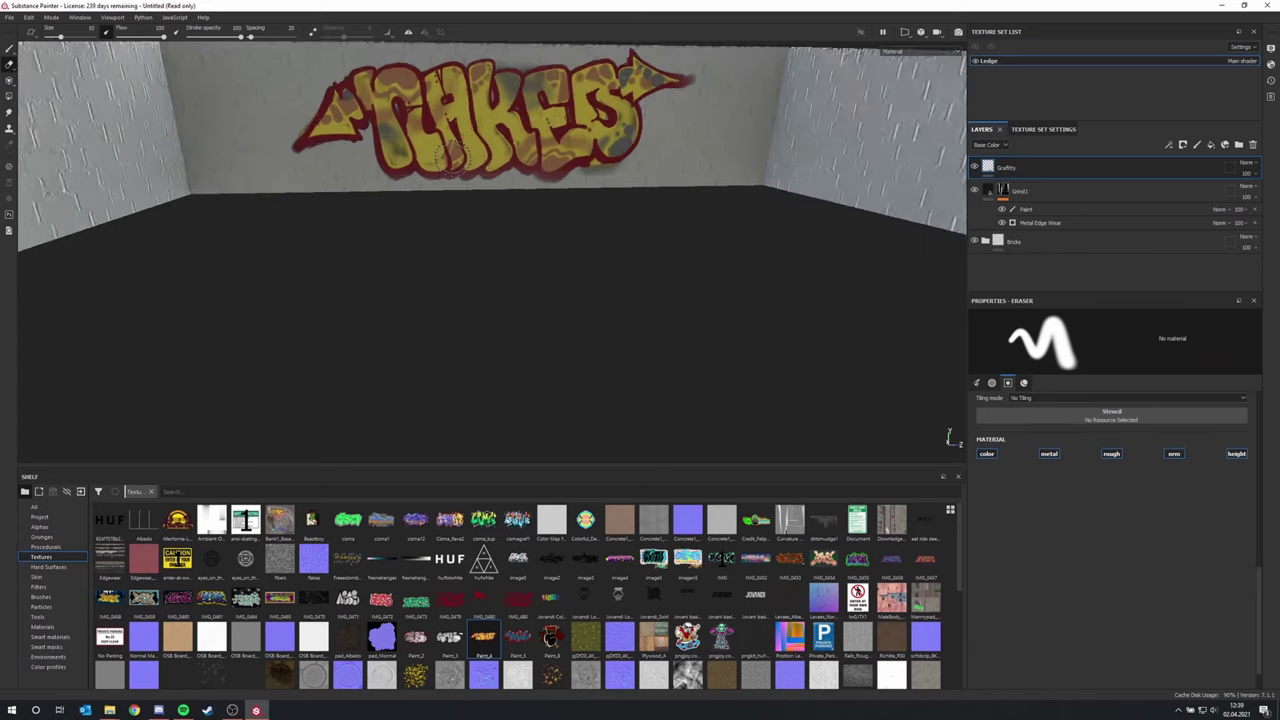
scroll(410, 140, up, 2)
alt+middle_drag(410, 140, 425, 210)
mouse_move(425, 210)
alt+mouse_down()
mouse_move(440, 238)
mouse_move(430, 260)
alt+mouse_up()
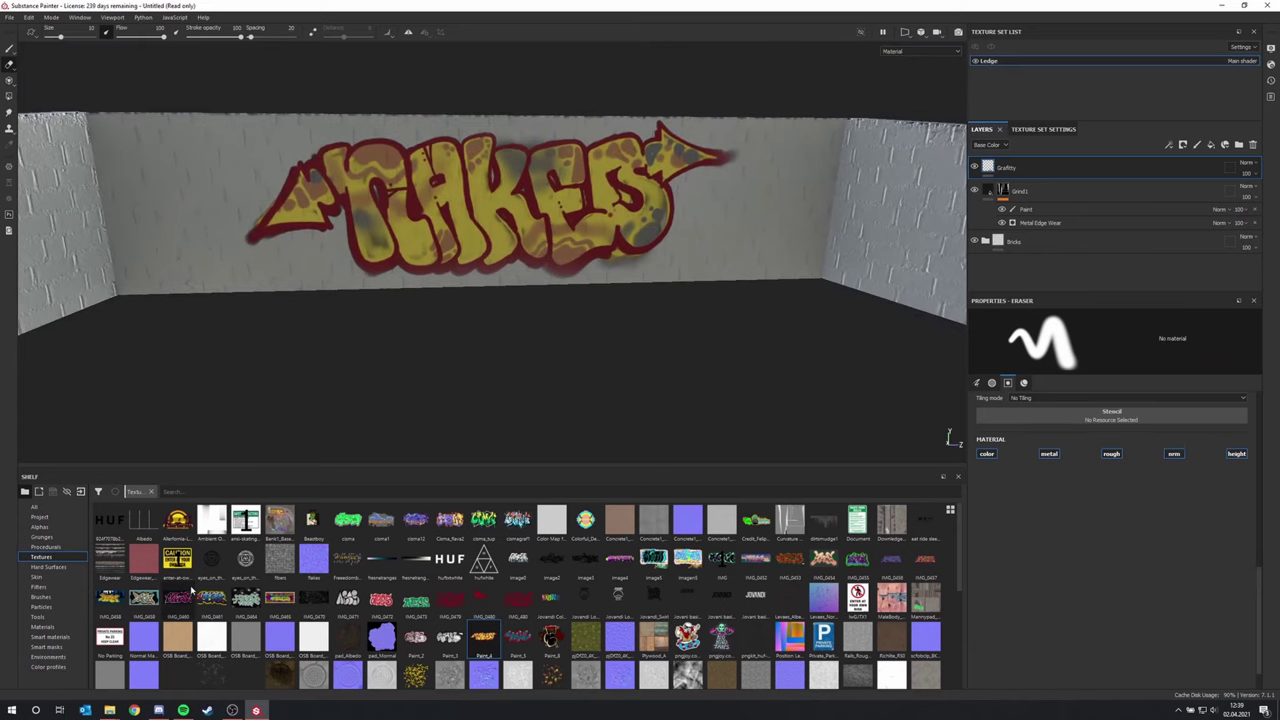
click(41, 597)
click(483, 560)
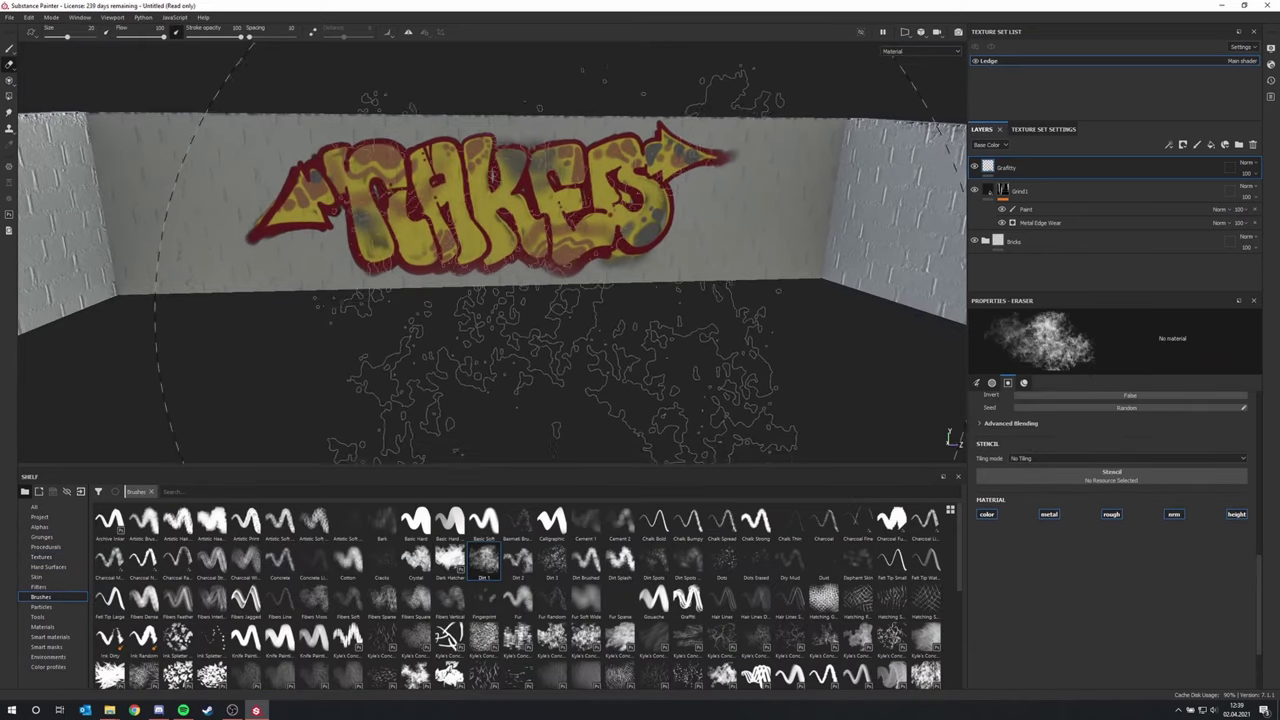
Erase rough worn patches along the yellow graffiti's lower and upper outline and its pointed tips, using a smaller brush after the first stroke
scroll(588, 258, up, 3)
drag(588, 258, 570, 292)
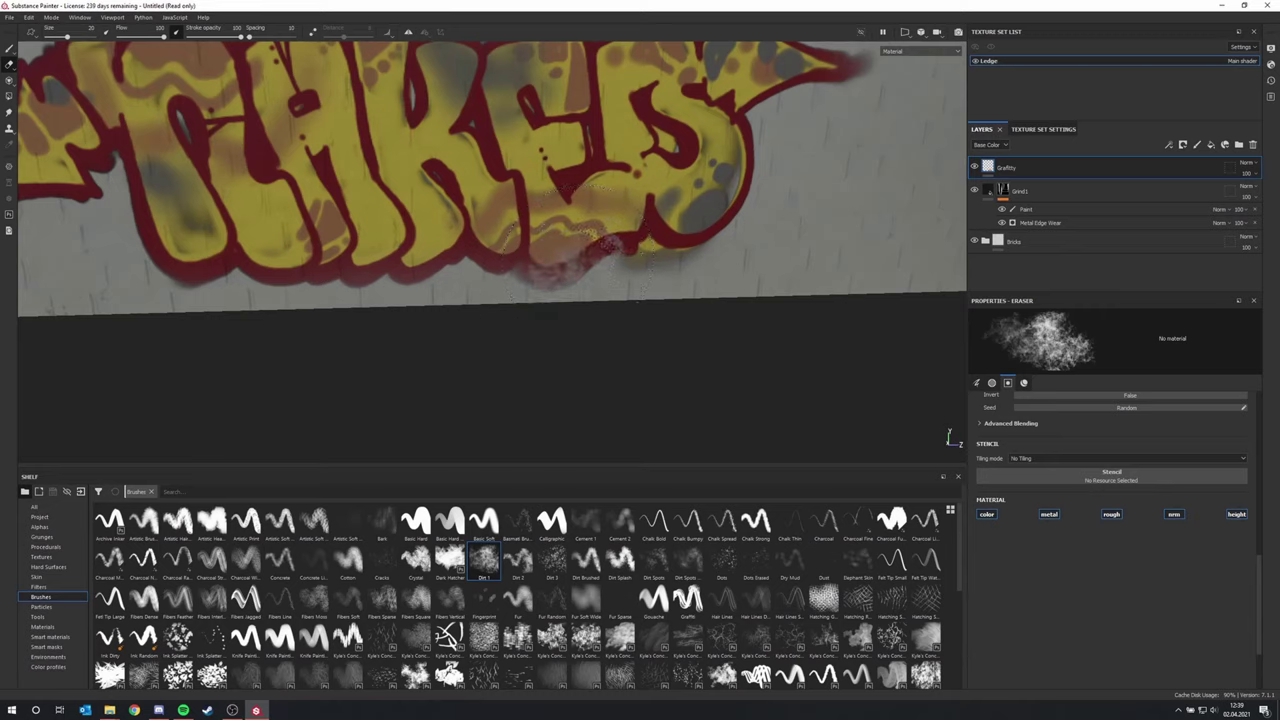
ctrl+right_drag(514, 290, 466, 290)
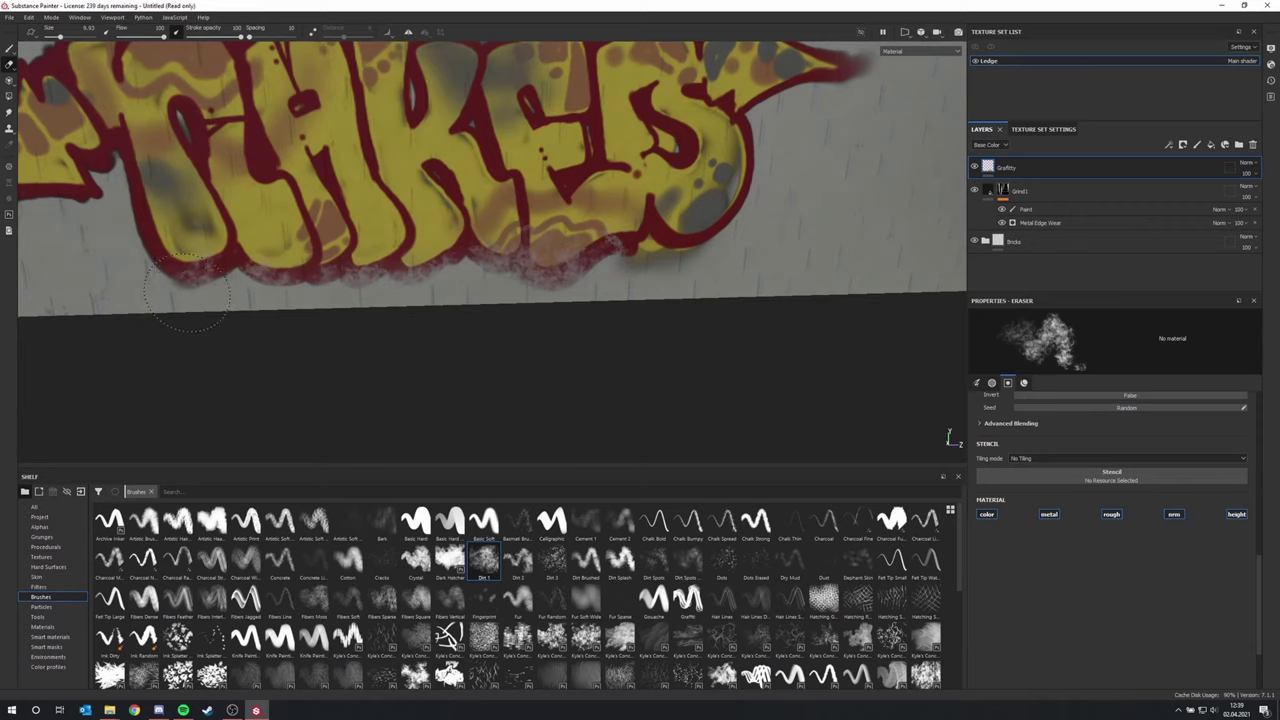
middle_drag(220, 270, 566, 306)
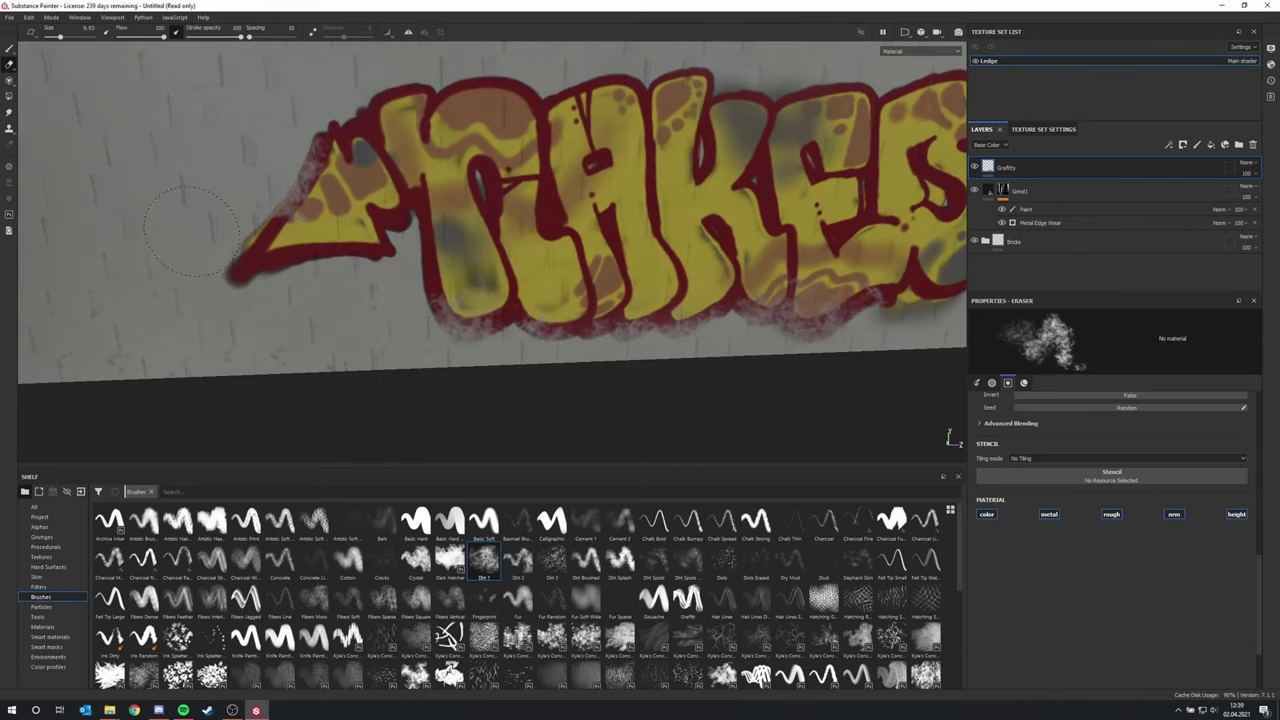
drag(372, 105, 515, 86)
alt+middle_drag(515, 100, 425, 112)
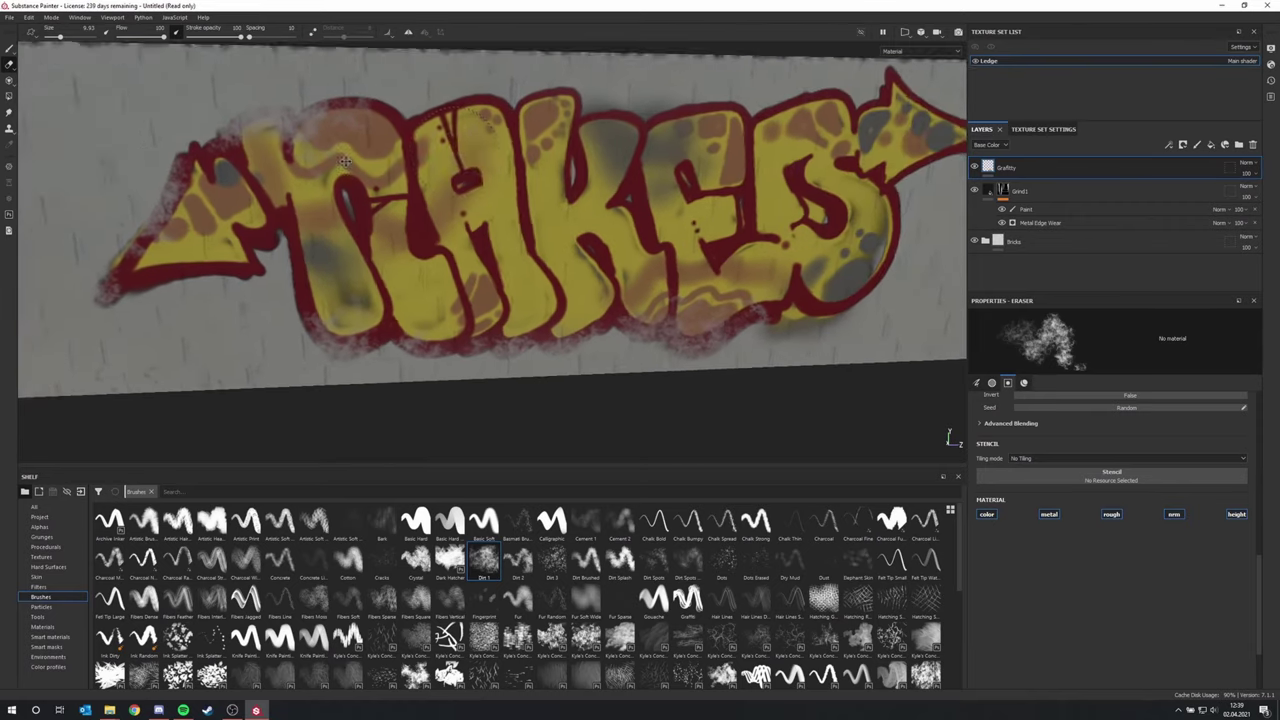
scroll(440, 200, down, 3)
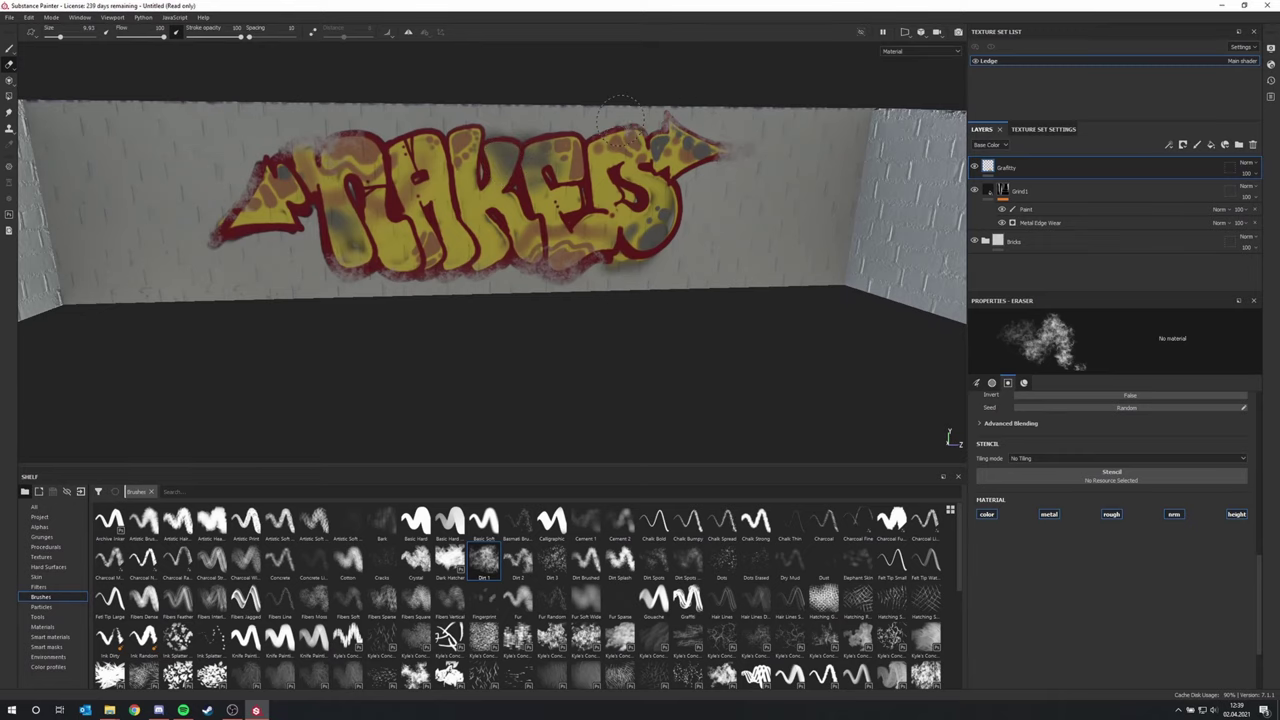
scroll(580, 134, down, 3)
scroll(580, 134, up, 5)
scroll(580, 134, down, 6)
Project the small red graffiti tag as base color near the upper end of the outer face of the ledge's side wall
alt+drag(560, 240, 380, 250)
click(41, 557)
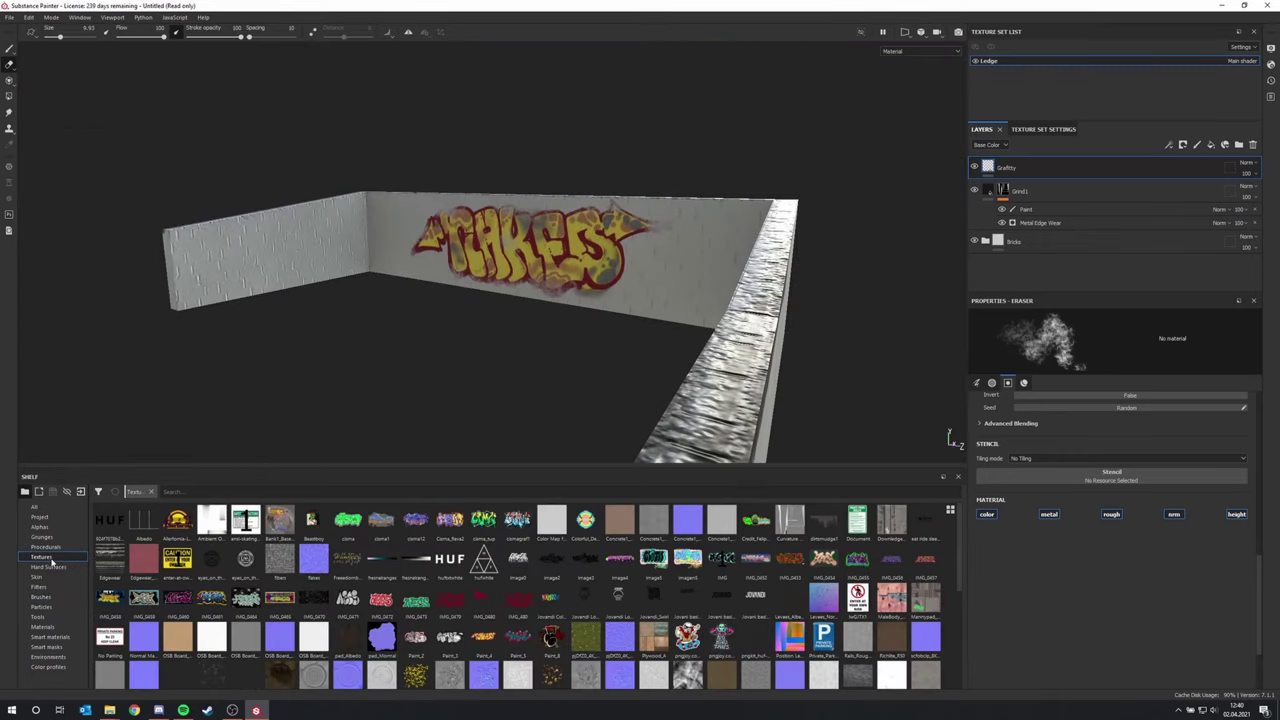
key(3)
drag(484, 600, 1095, 465)
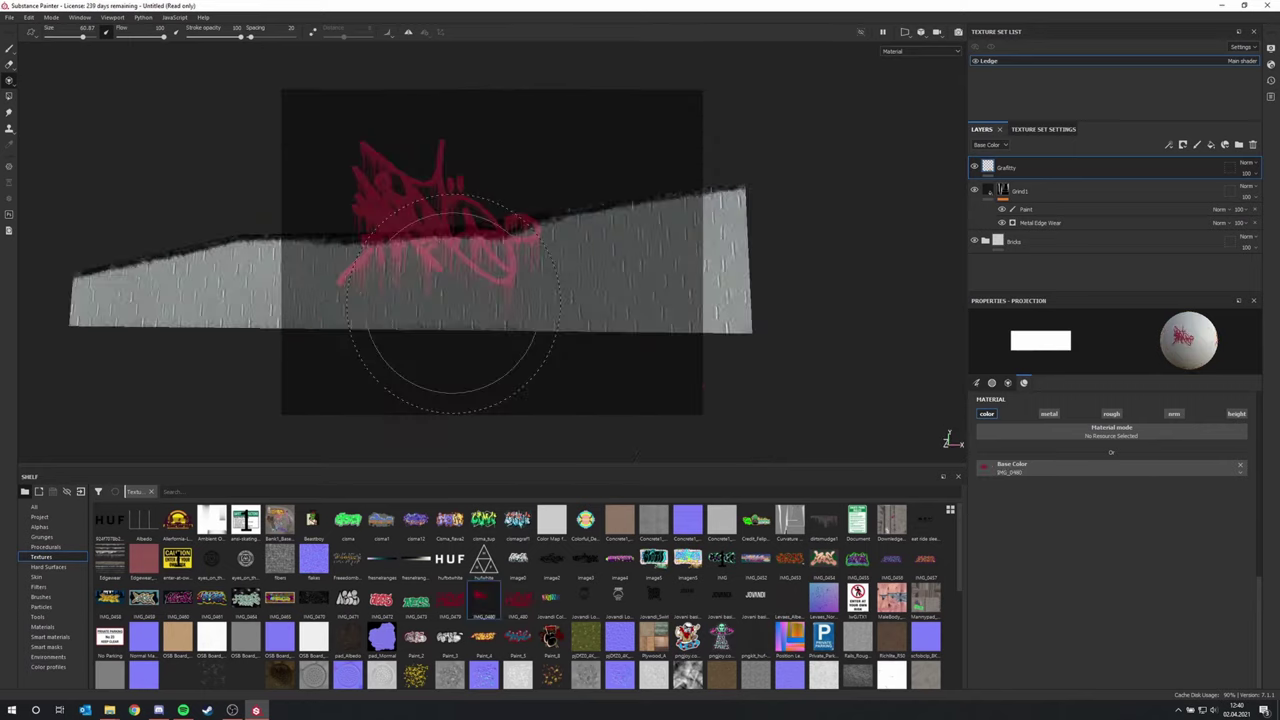
scroll(453, 303, up, 2)
mouse_move(453, 303)
right_down()
mouse_move(491, 251)
mouse_move(534, 225)
right_up()
click(536, 225)
Project the Paint_5 graffiti as base color onto the brick outer face just below the dark grind edge and return to the Paint tool
alt+drag(536, 225, 470, 325)
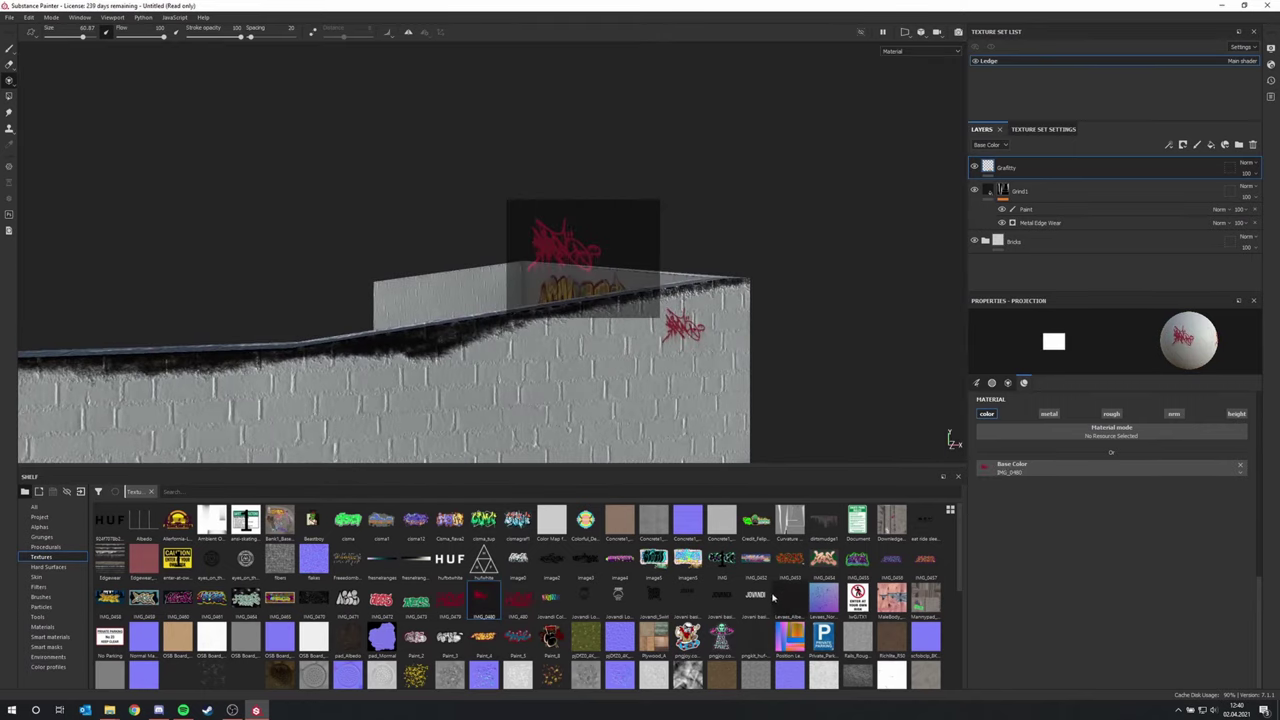
mouse_move(518, 636)
mouse_down()
mouse_move(831, 420)
mouse_move(1095, 467)
mouse_up()
alt+drag(800, 385, 436, 336)
alt+middle_drag(600, 330, 644, 311)
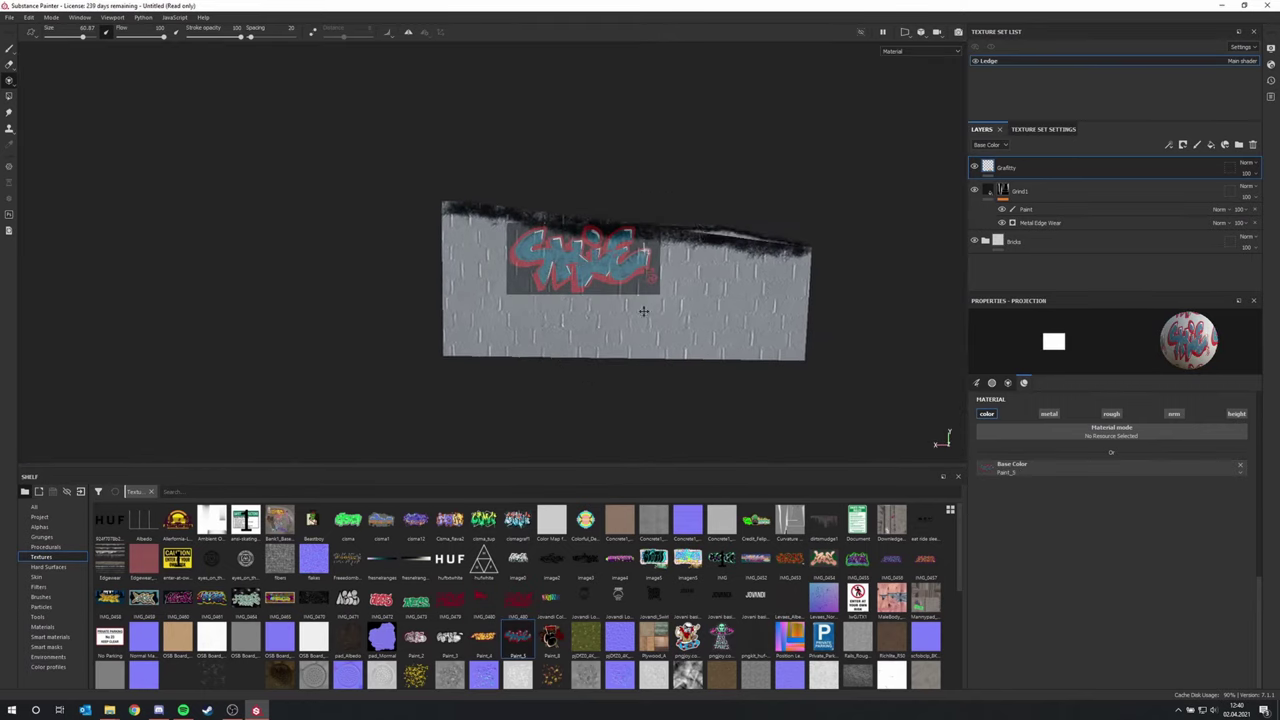
drag(572, 280, 672, 289)
mouse_move(288, 200)
alt+middle_down()
mouse_move(451, 194)
mouse_move(436, 194)
alt+middle_up()
click(9, 48)
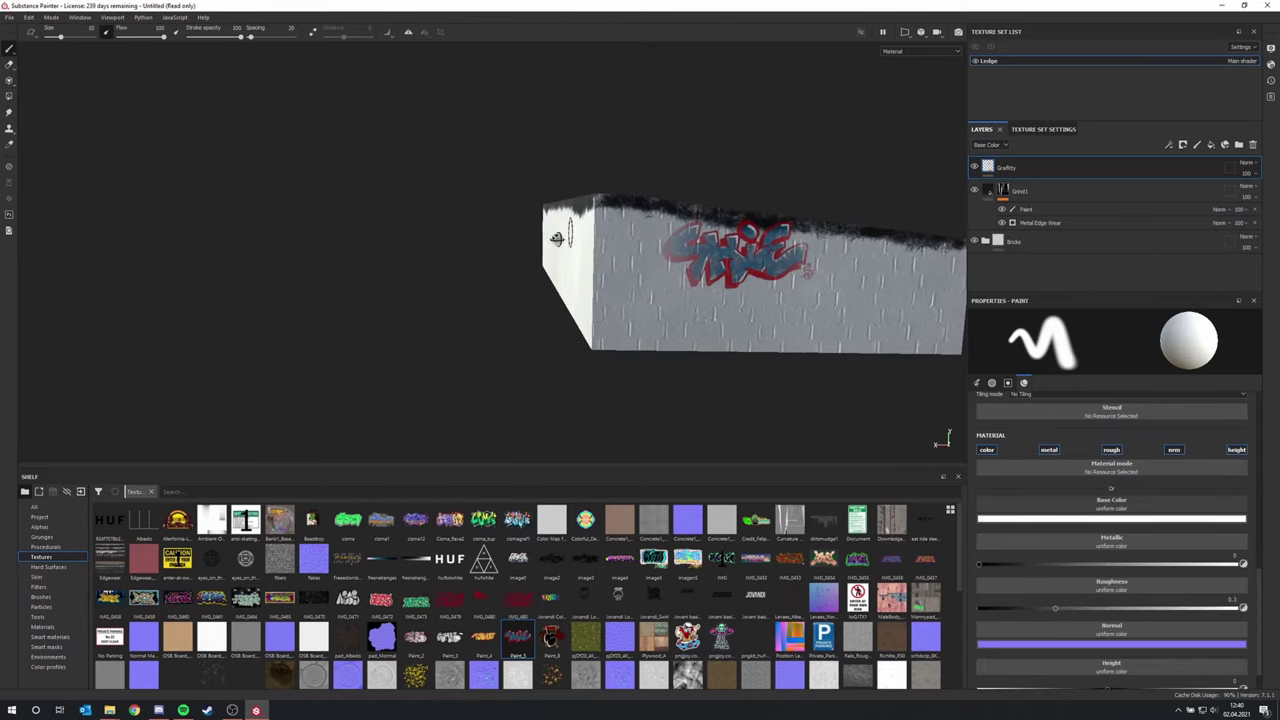
key(3)
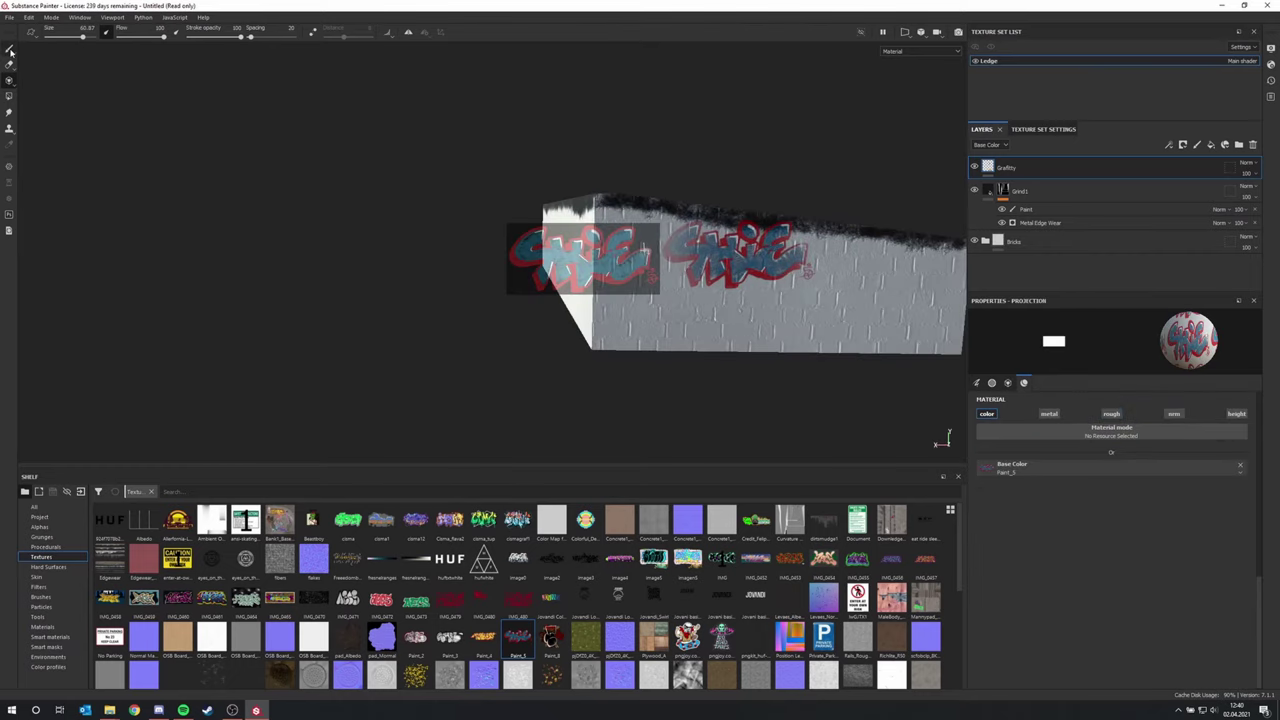
click(10, 49)
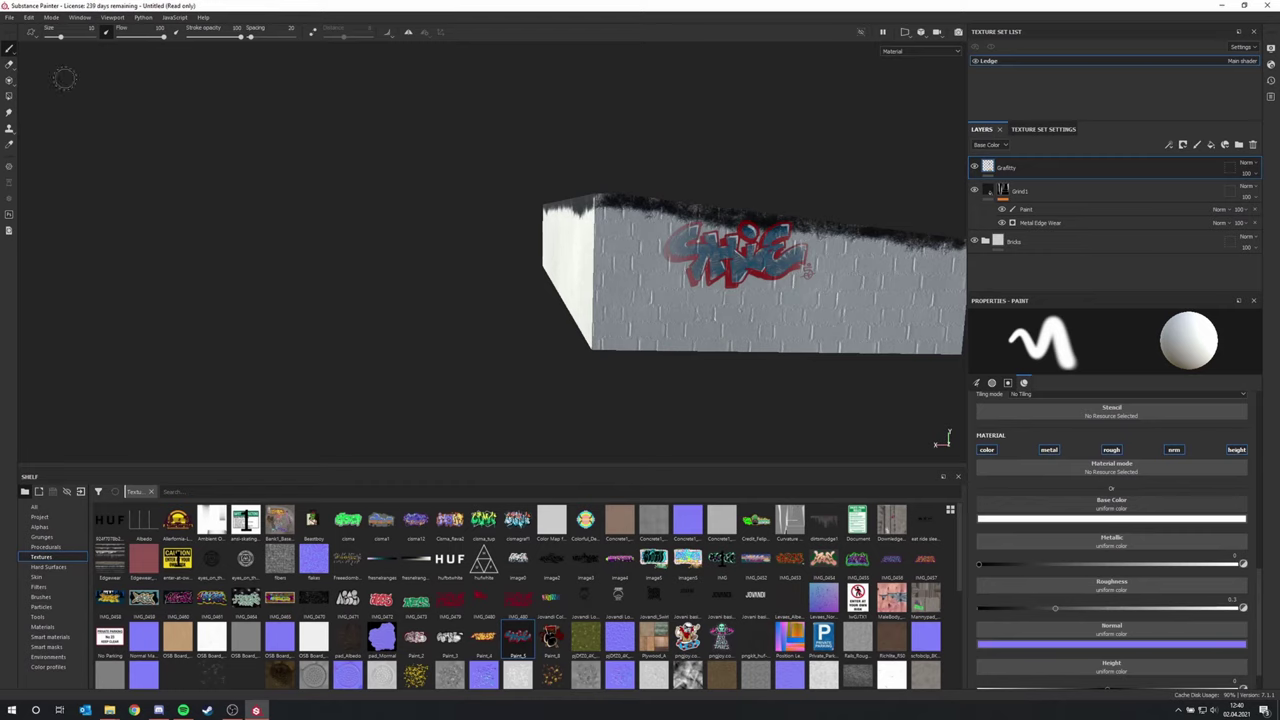
Move the Graffity layer below Grind1 in the layer stack so the edge wear covers the graffiti
alt+drag(546, 214, 572, 300)
alt+middle_drag(726, 264, 568, 250)
alt+drag(565, 250, 539, 240)
scroll(545, 240, up, 6)
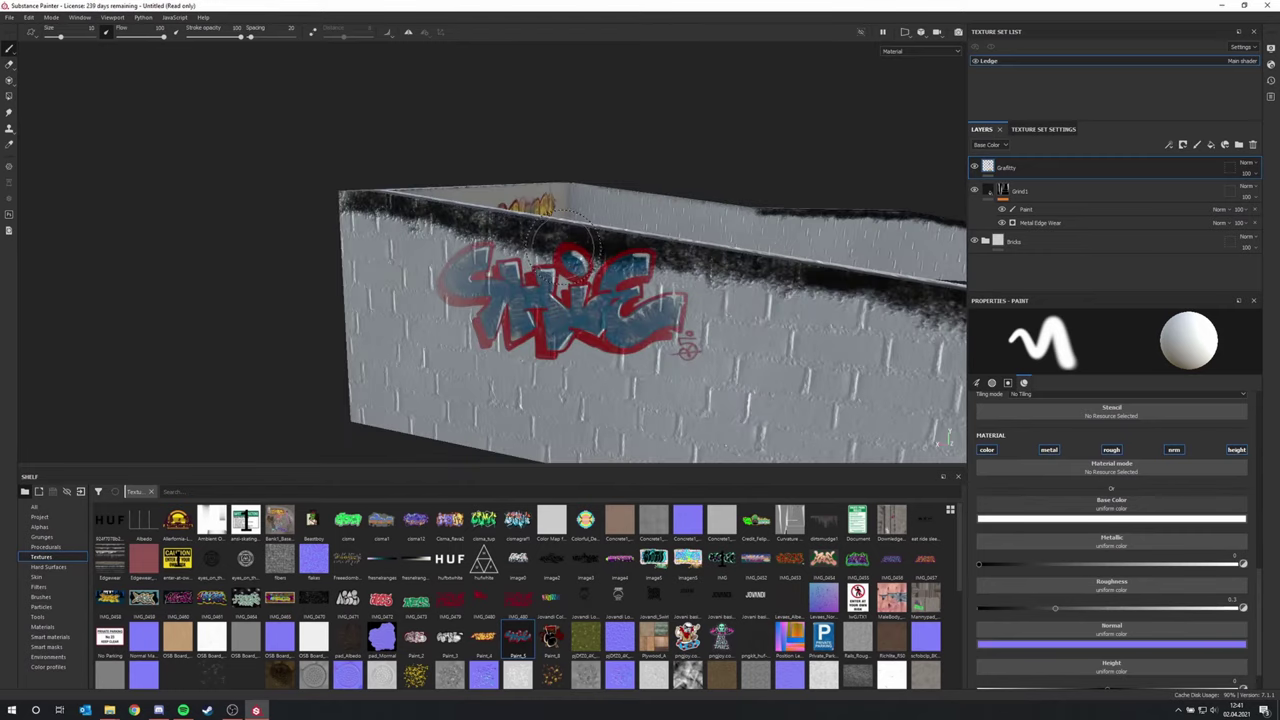
scroll(578, 262, down, 3)
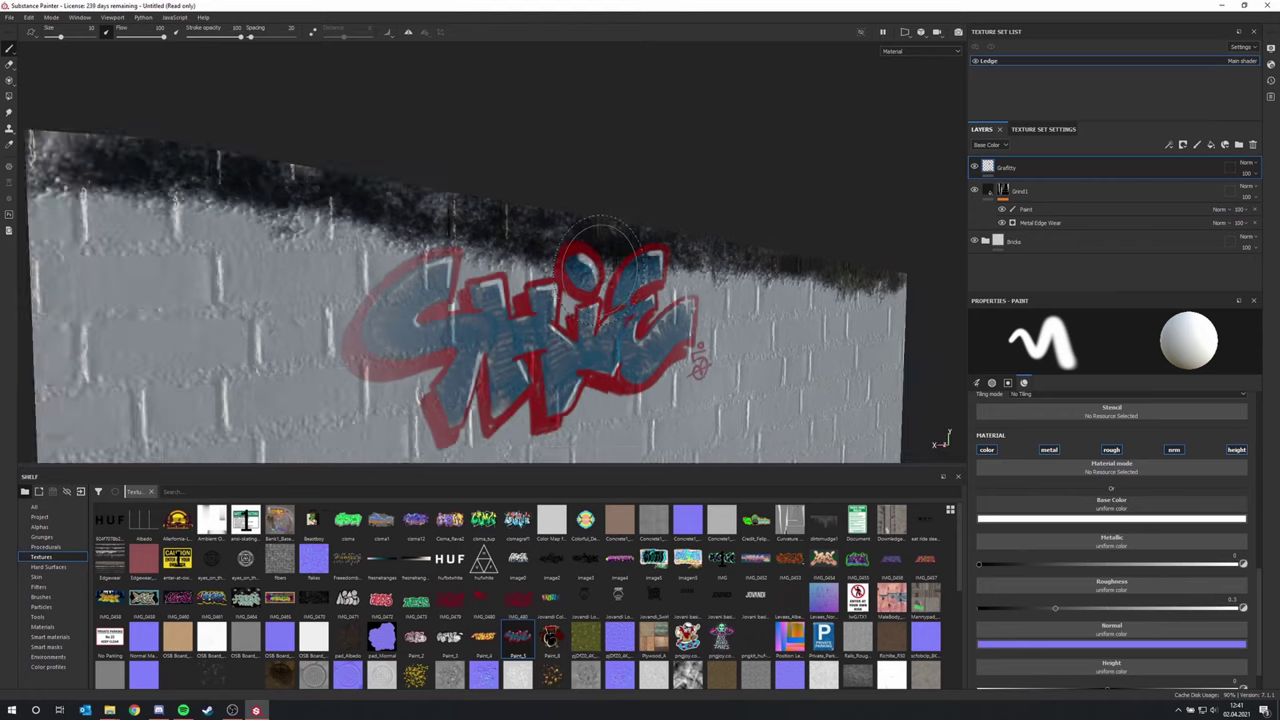
alt+drag(578, 262, 443, 304)
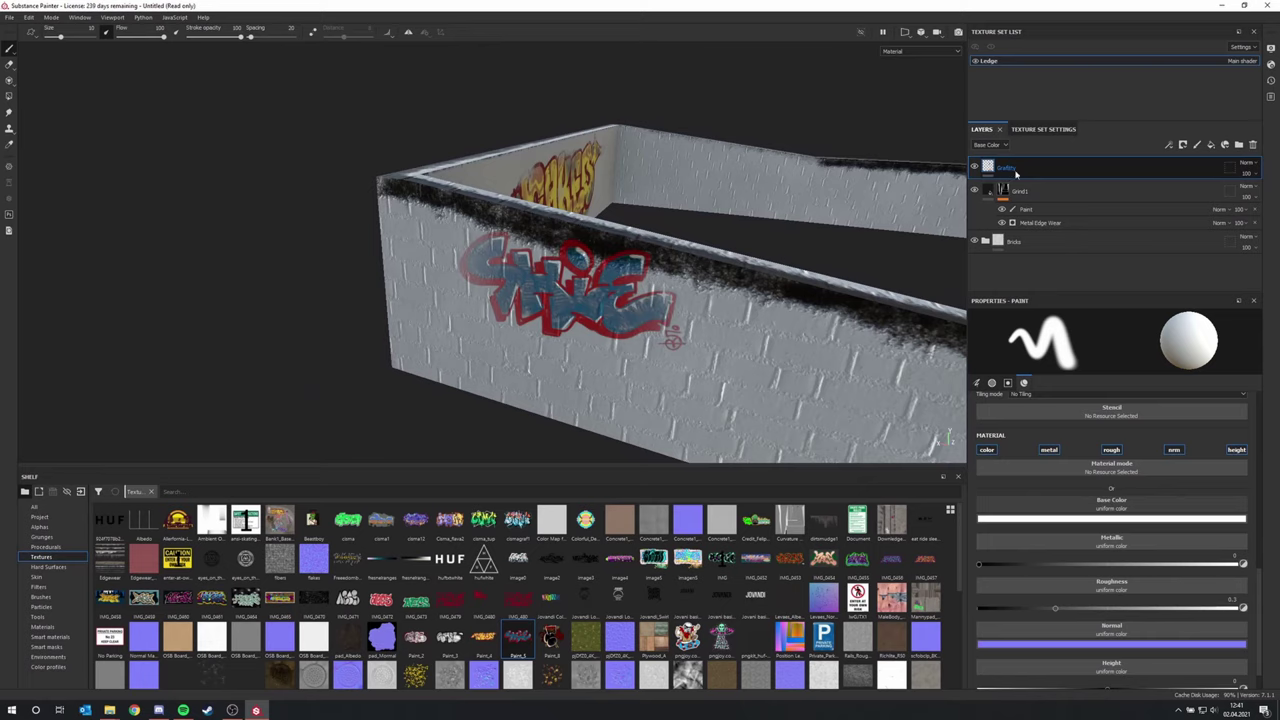
drag(1016, 173, 1016, 236)
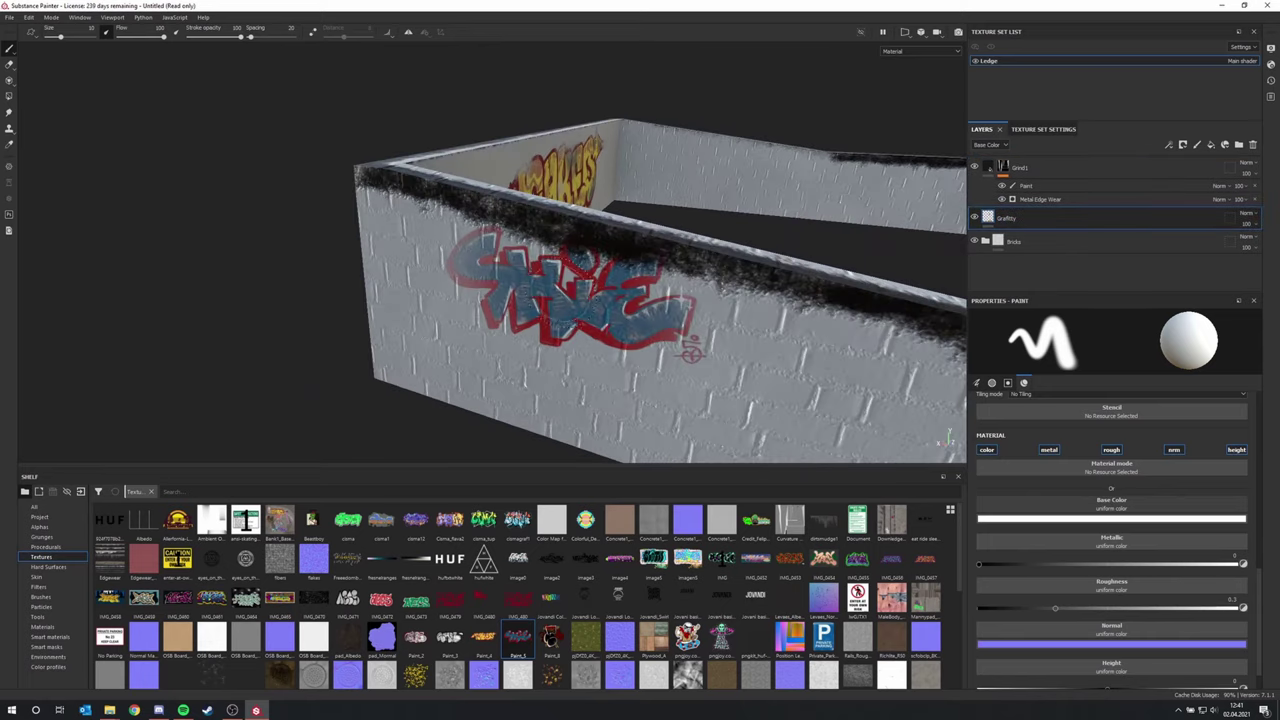
Inspect the ledge's graffiti and edge wear from the outer sides and show the smart materials in the shelf
alt+drag(557, 291, 718, 253)
scroll(558, 254, down, 3)
alt+drag(645, 200, 405, 262)
scroll(654, 254, down, 2)
scroll(598, 308, down, 1)
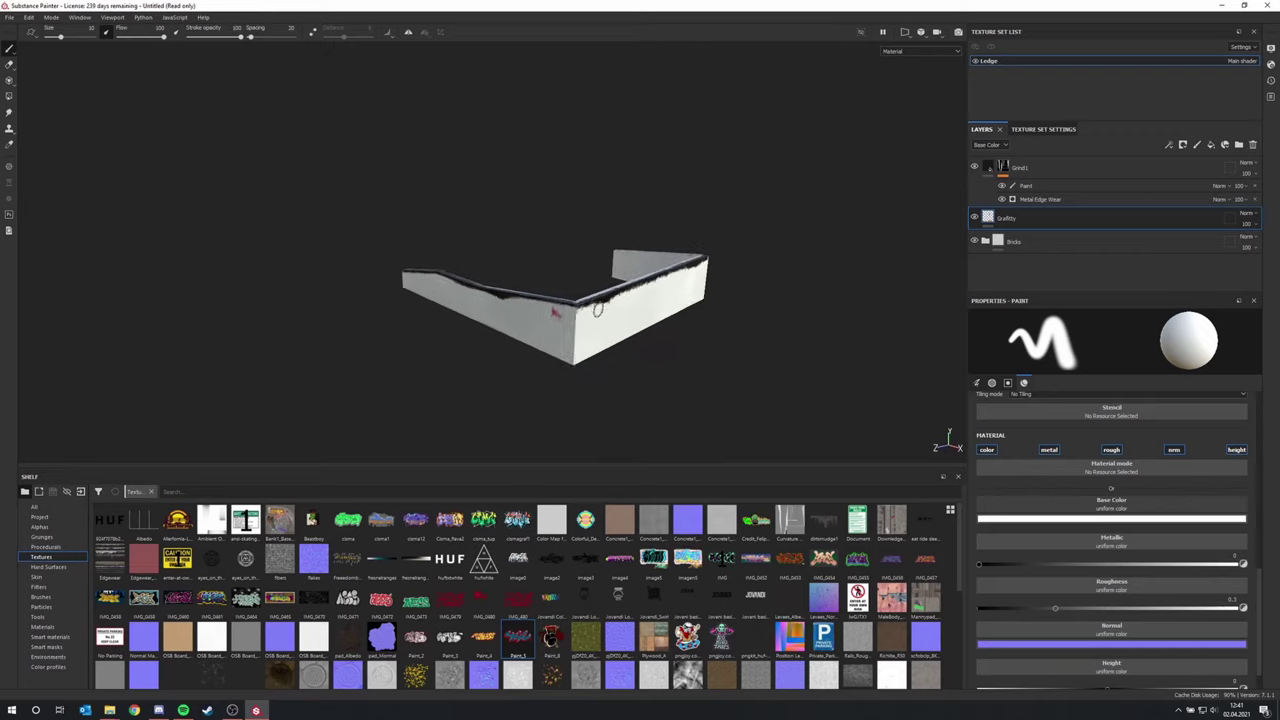
scroll(597, 309, up, 3)
mouse_move(620, 312)
alt+mouse_down()
mouse_move(431, 309)
mouse_move(481, 329)
mouse_move(560, 277)
mouse_move(623, 289)
alt+mouse_up()
alt+drag(504, 279, 553, 272)
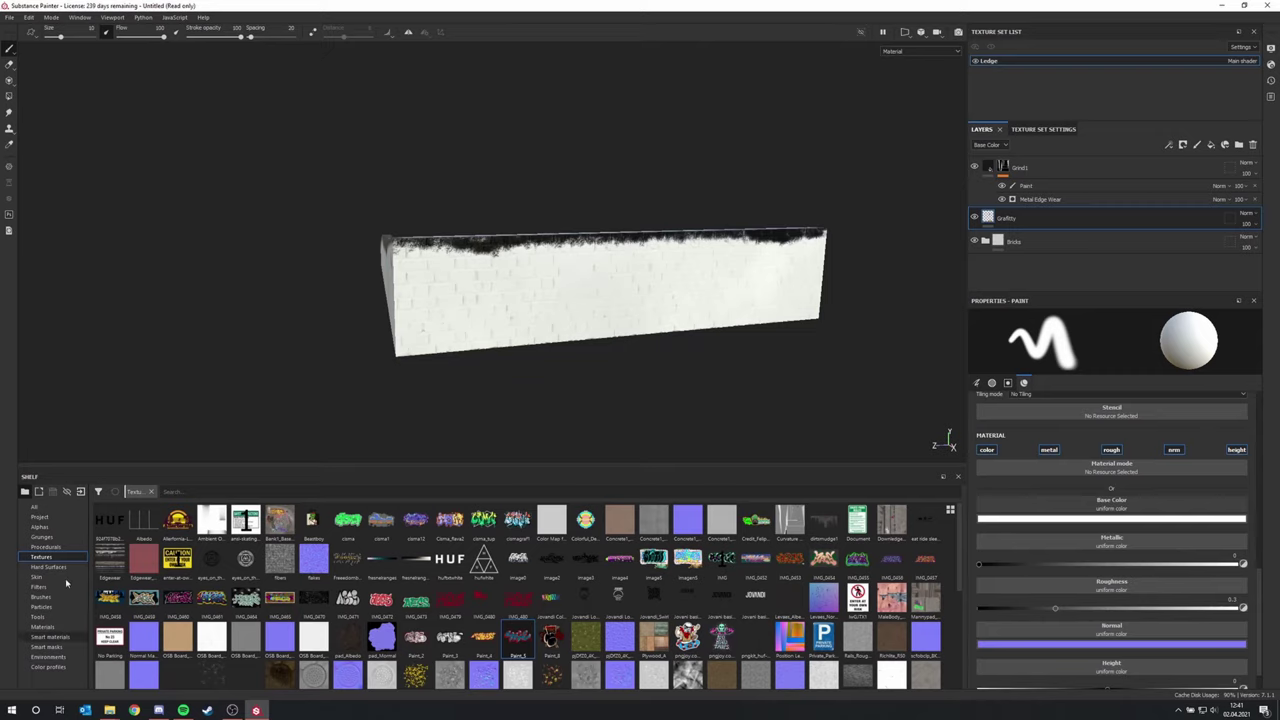
click(66, 637)
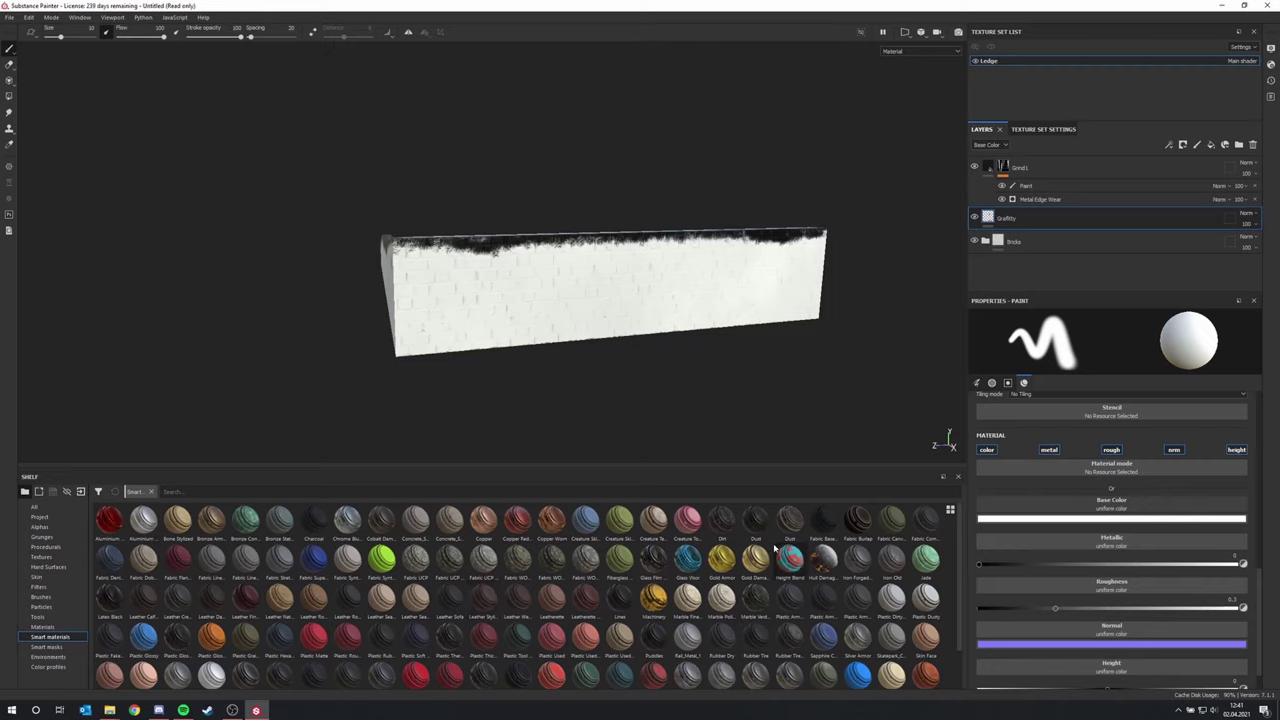
mouse_move(781, 533)
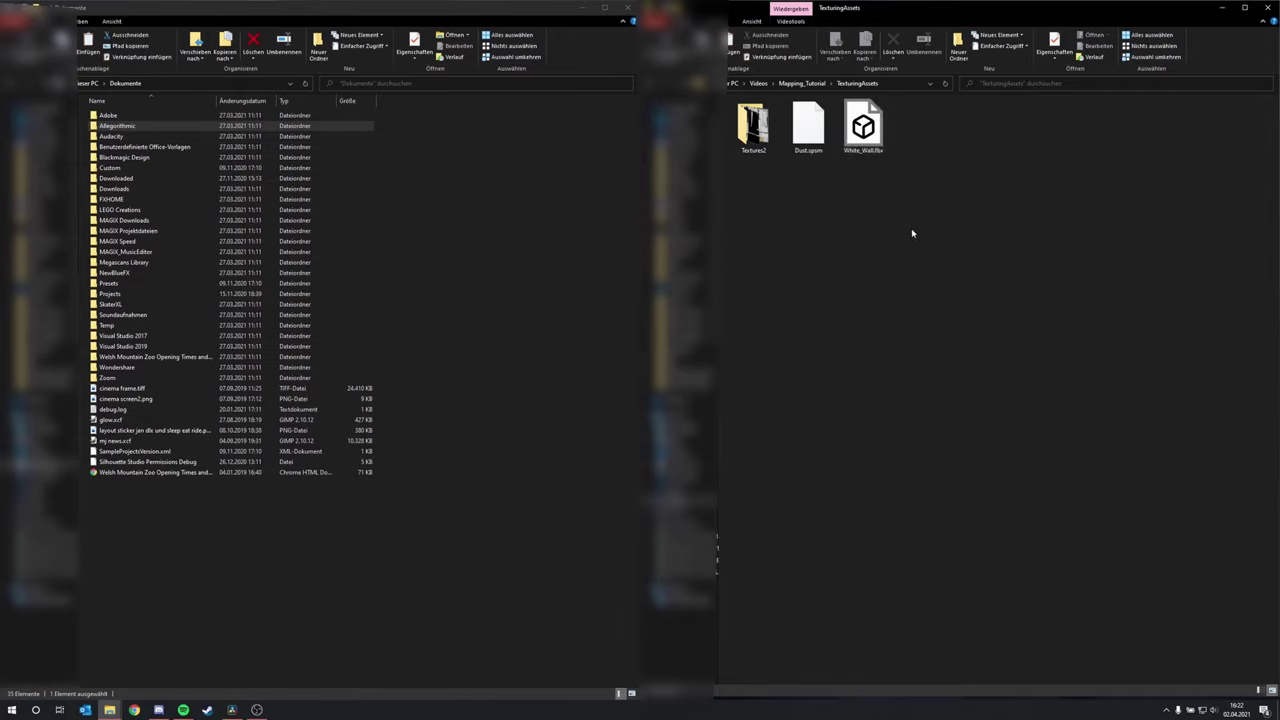
Switch to File Explorer and open the smart-materials folder under Dokumente > Allegorithmic > Substance Painter > shelf
drag(911, 233, 822, 178)
drag(909, 206, 856, 198)
click(460, 243)
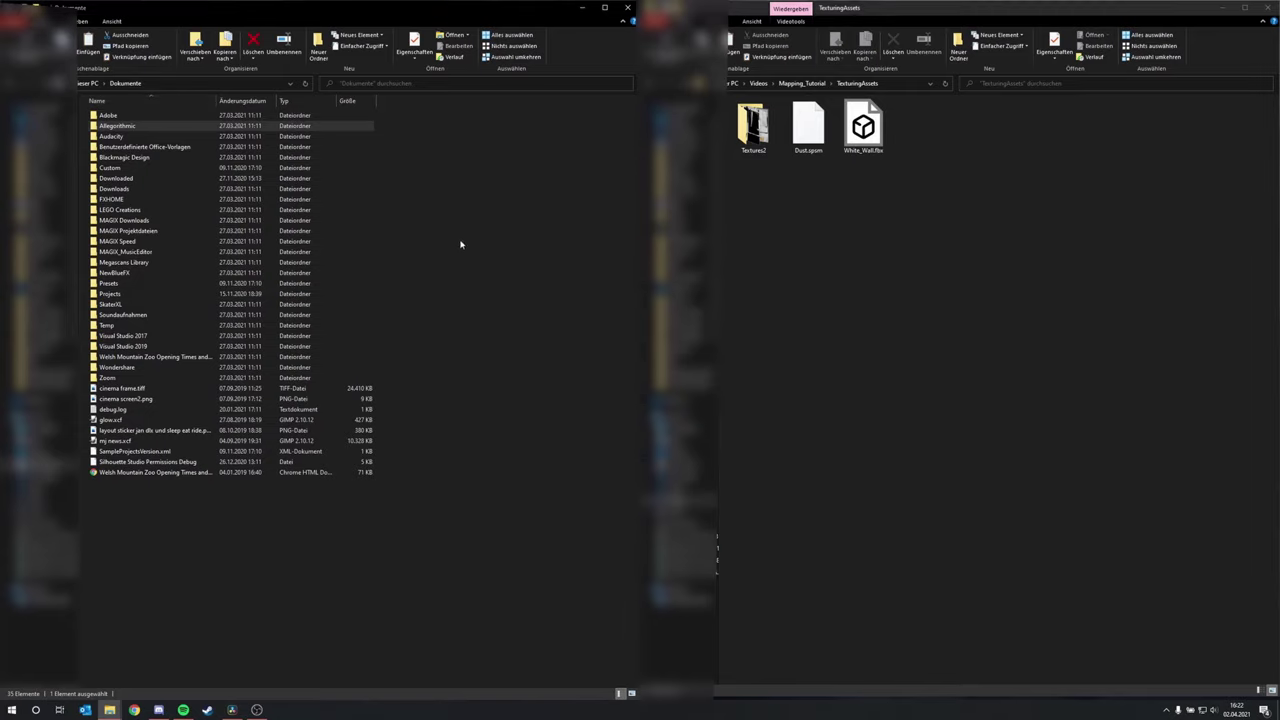
double_click(119, 127)
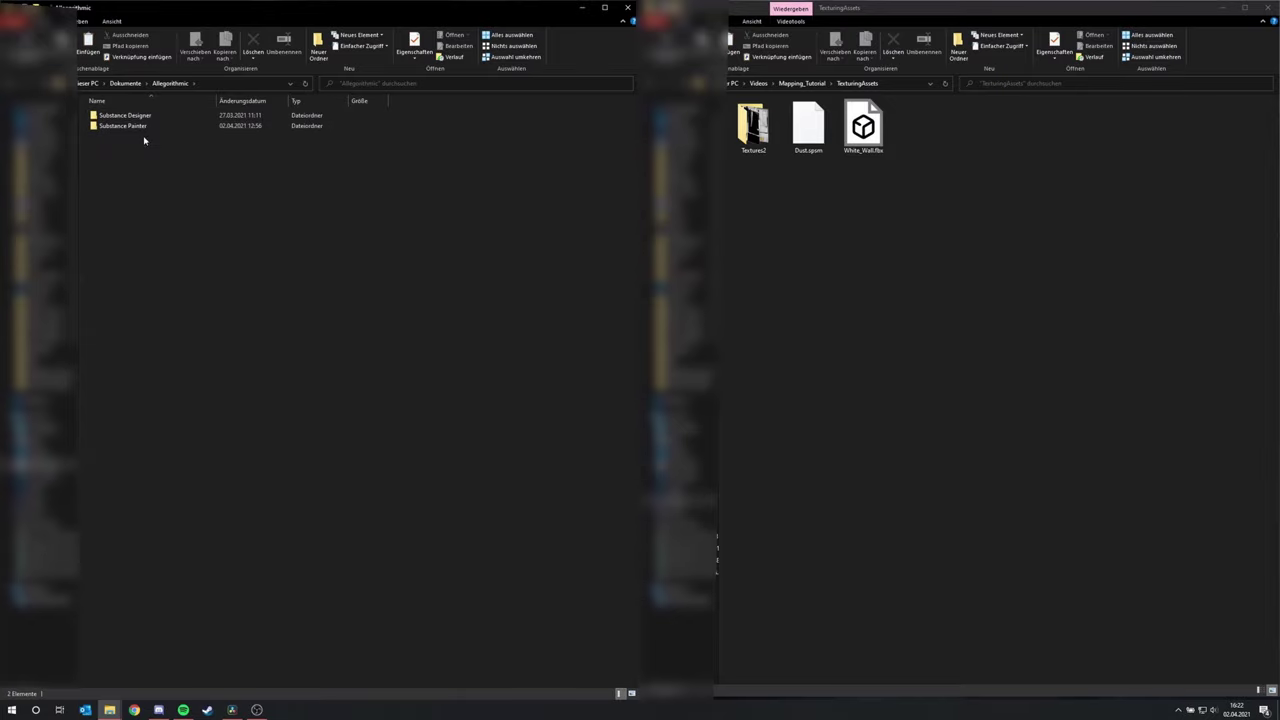
double_click(127, 128)
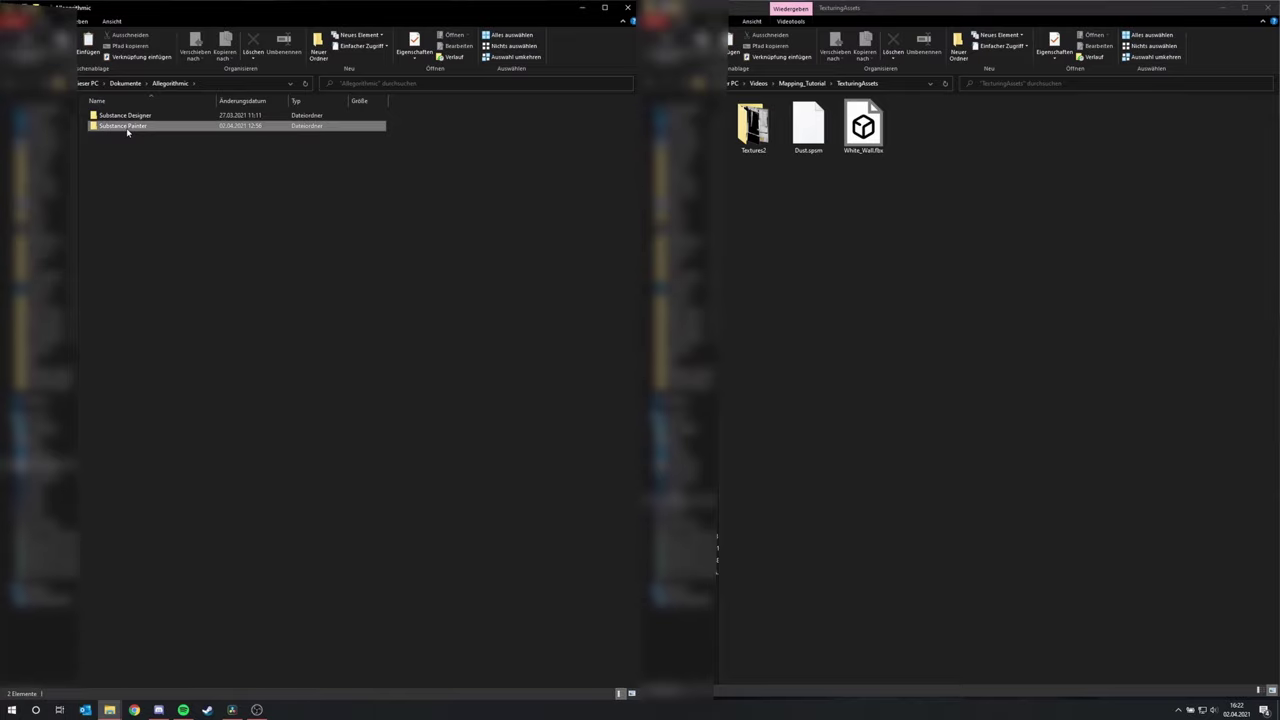
click(126, 126)
click(146, 202)
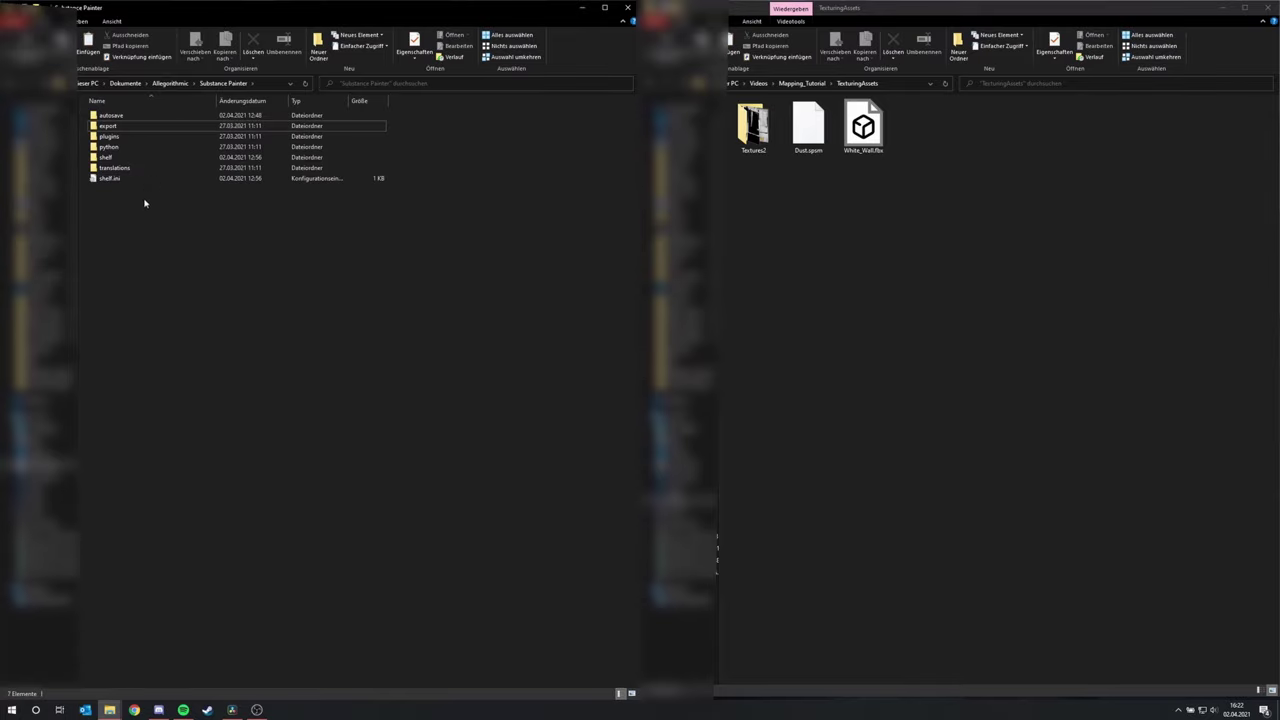
double_click(111, 158)
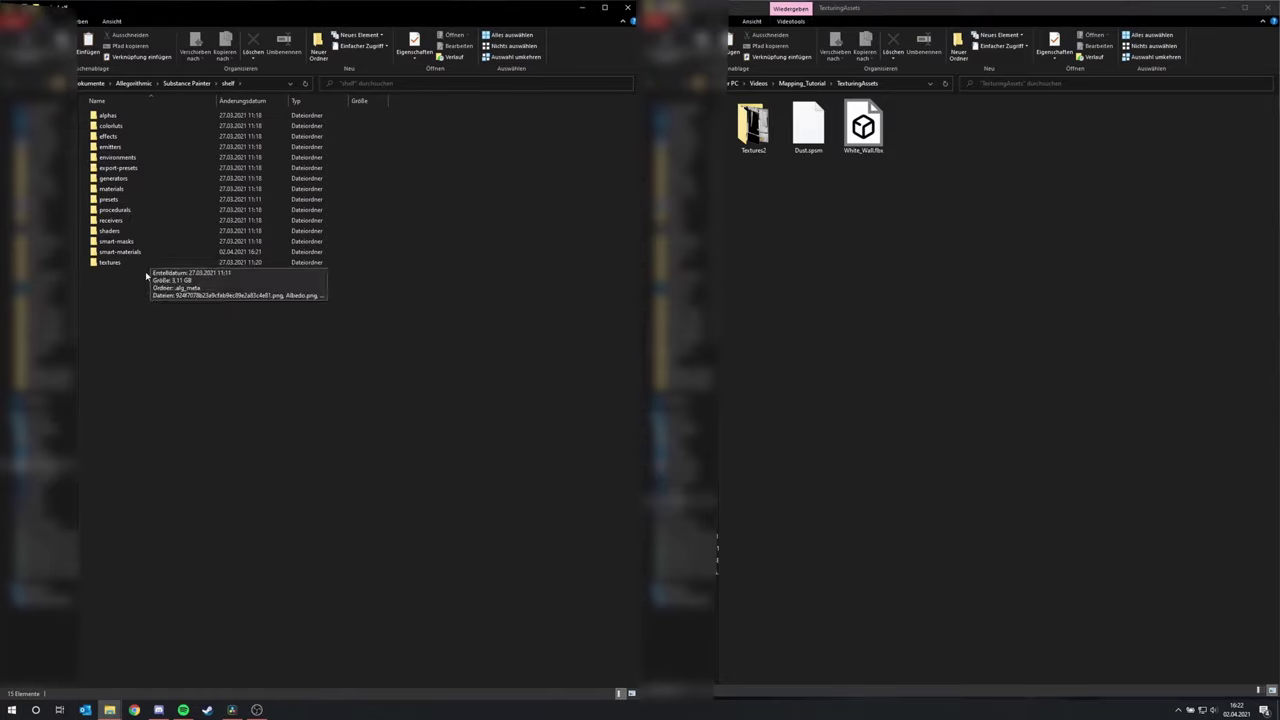
double_click(120, 252)
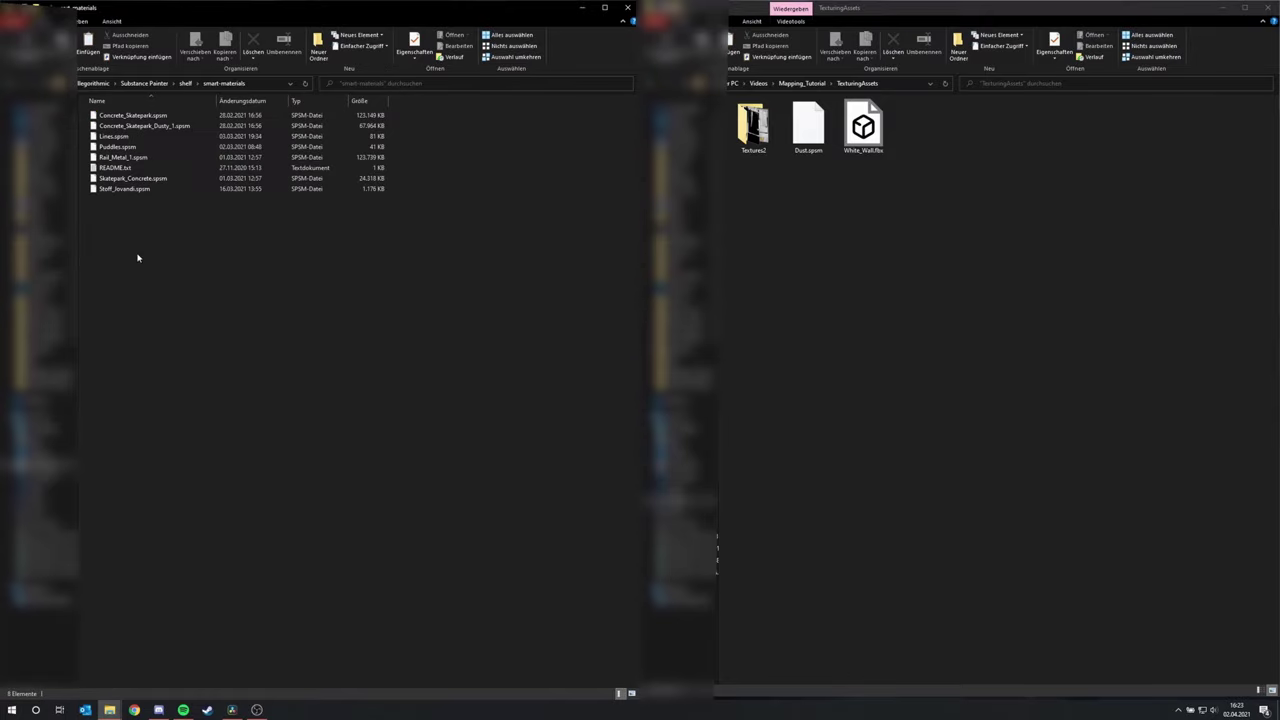
Copy Dust.spsm from the TexturingAssets folder into the smart-materials folder
mouse_move(808, 128)
mouse_down()
mouse_move(771, 200)
mouse_move(311, 245)
mouse_move(802, 150)
mouse_up()
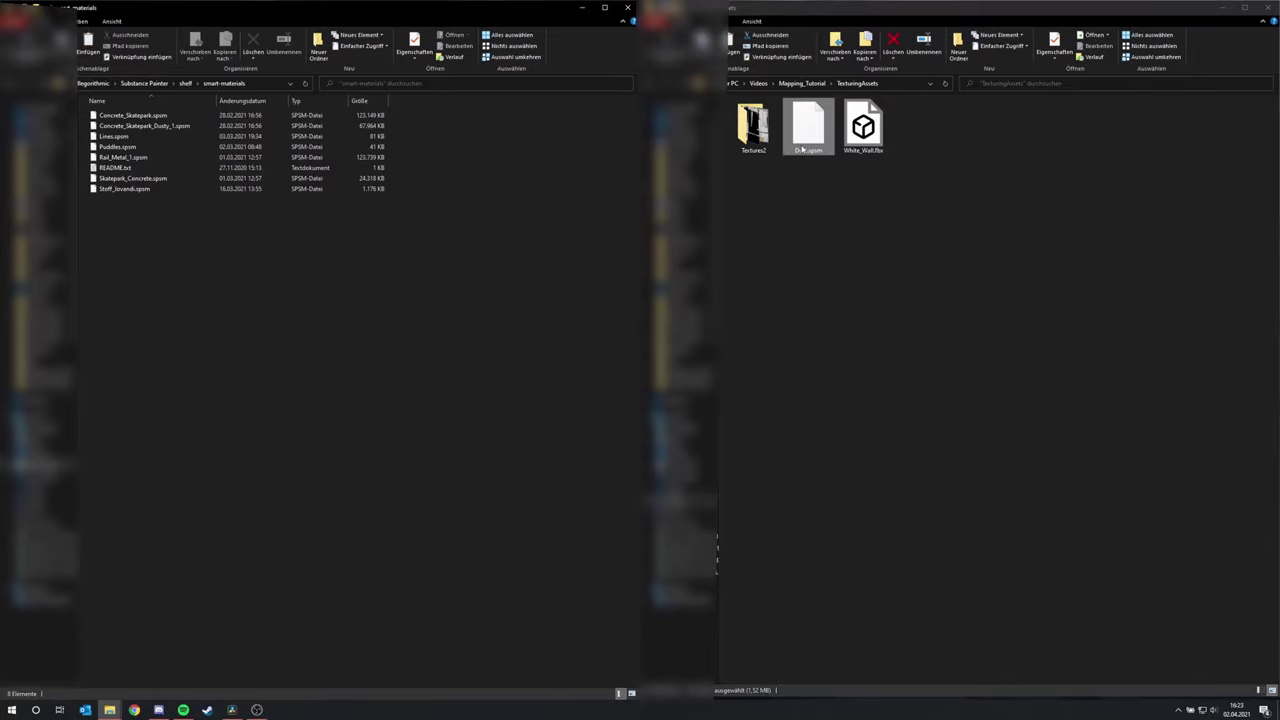
right_click(802, 150)
click(664, 281)
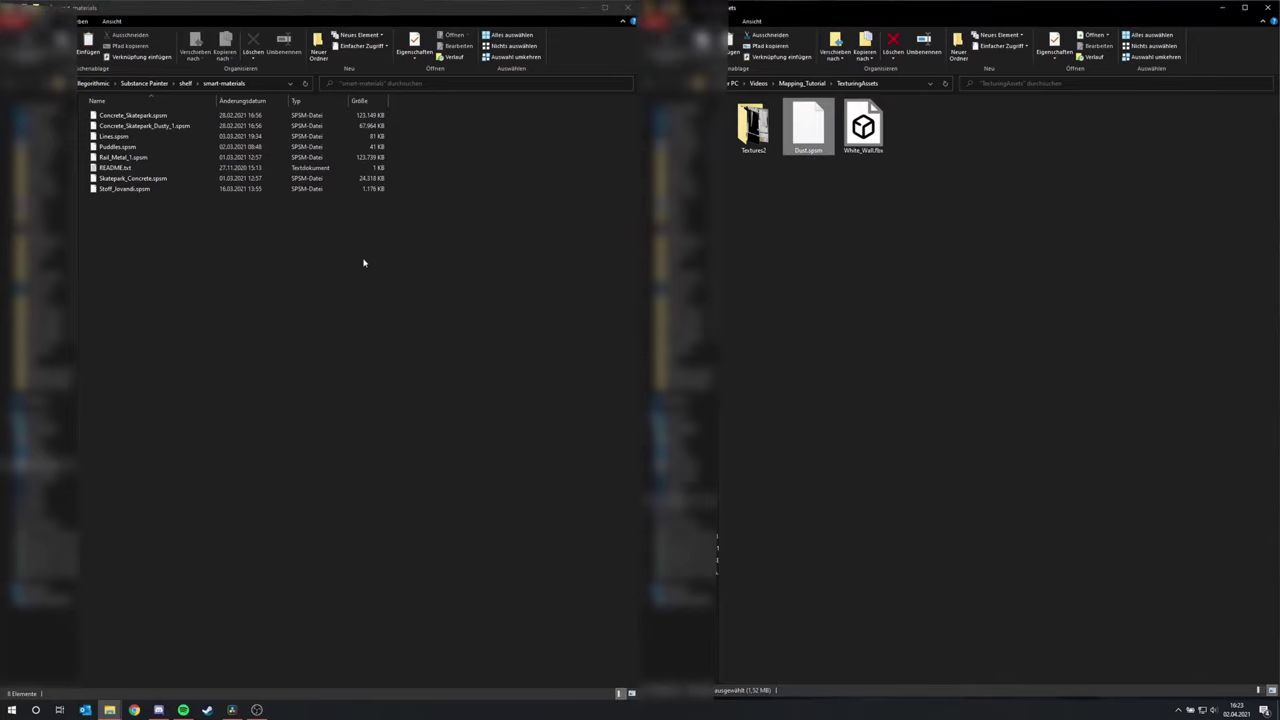
click(218, 252)
right_click(215, 252)
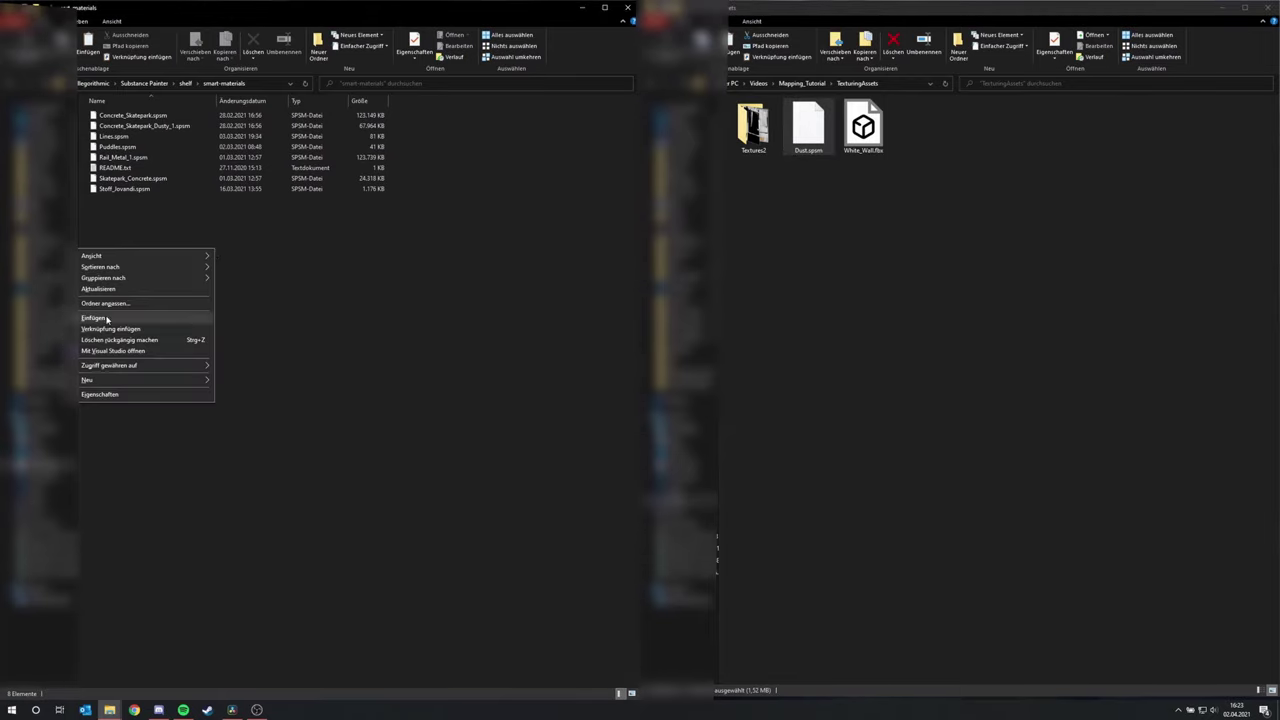
click(173, 304)
click(193, 265)
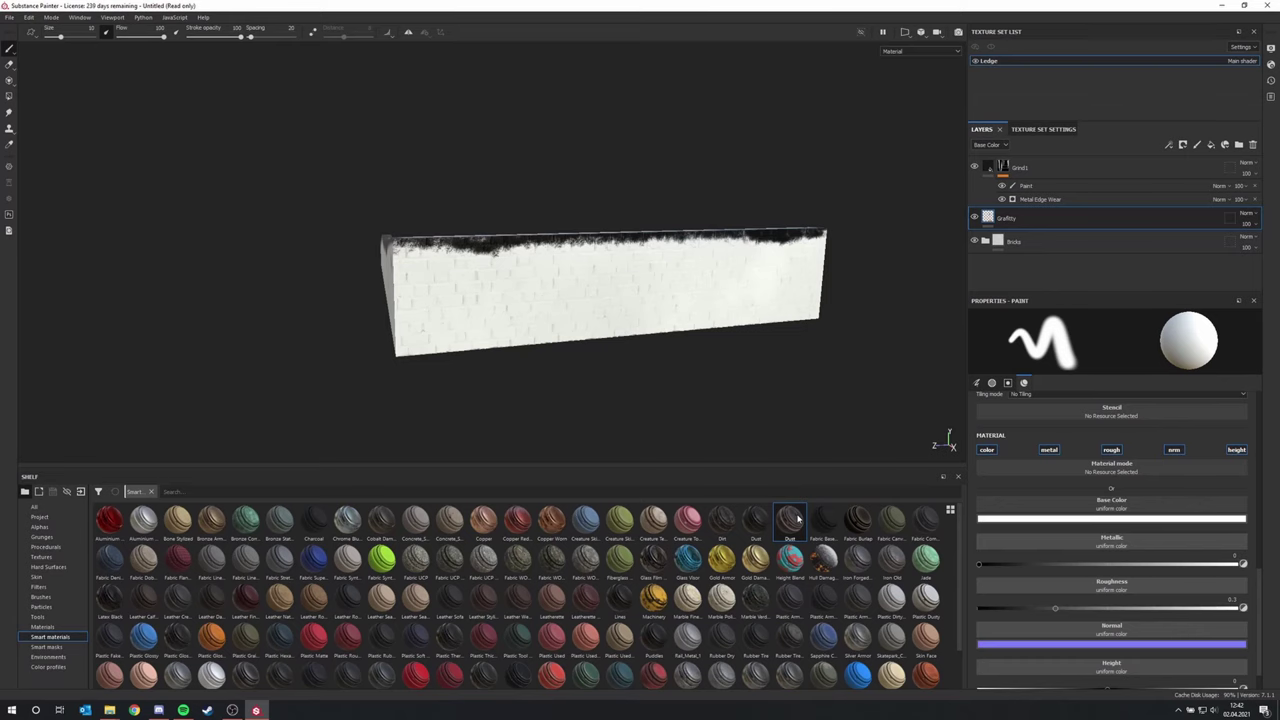
Switch back to Substance Painter and add the Dust smart material above Grind1 in the layer stack
mouse_move(790, 517)
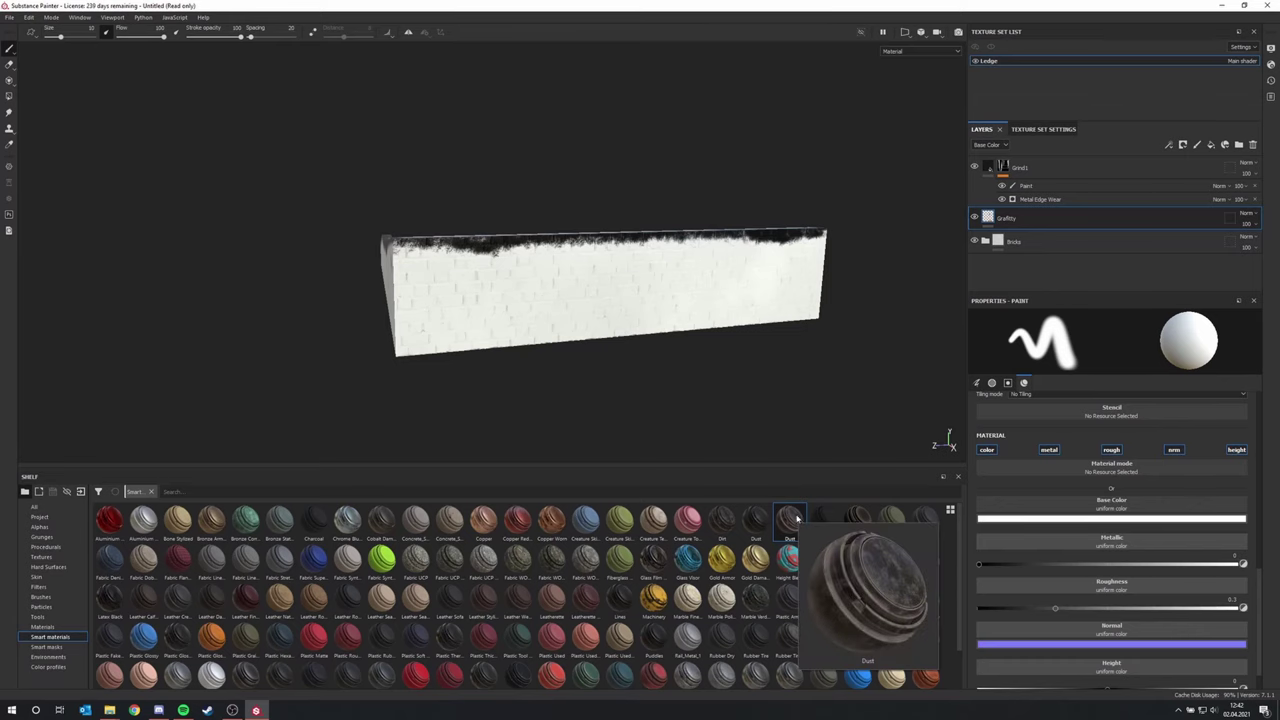
mouse_move(797, 517)
mouse_down()
mouse_move(808, 523)
mouse_move(1085, 330)
mouse_move(1035, 178)
mouse_move(1018, 165)
mouse_up()
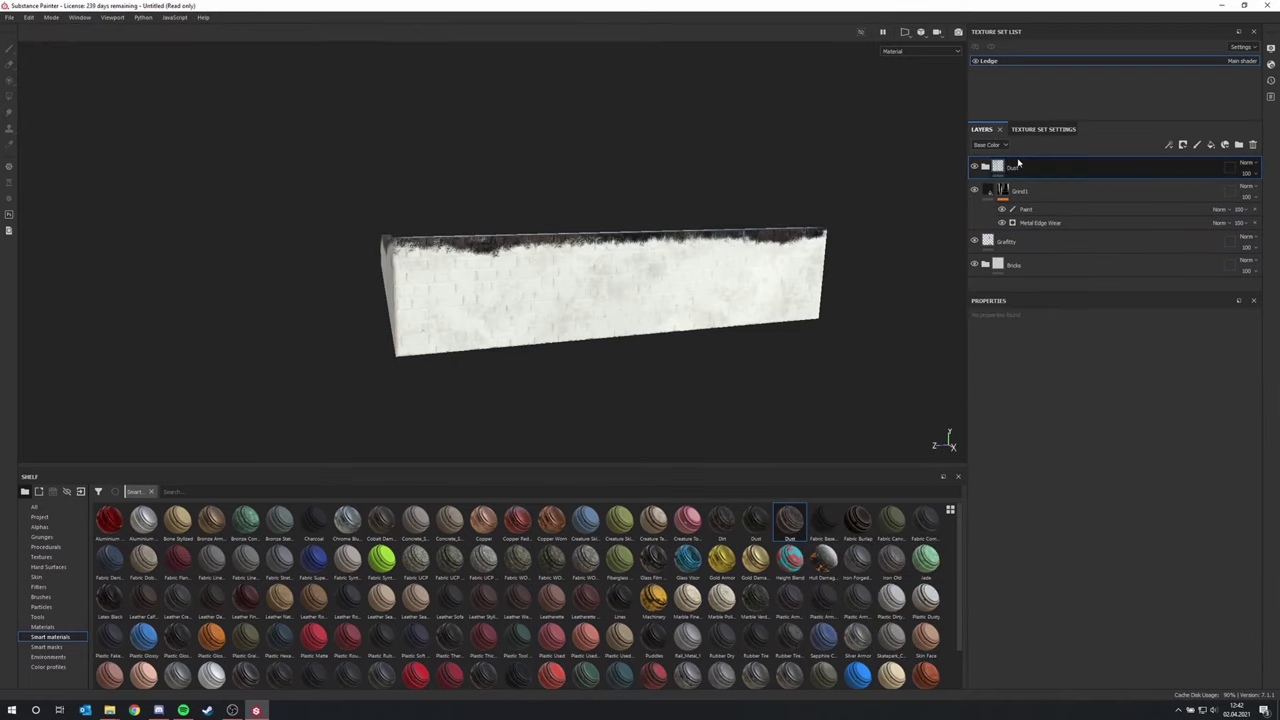
Change the base color of the fill layer inside the Dust folder to a neutral grey
alt+drag(528, 268, 651, 222)
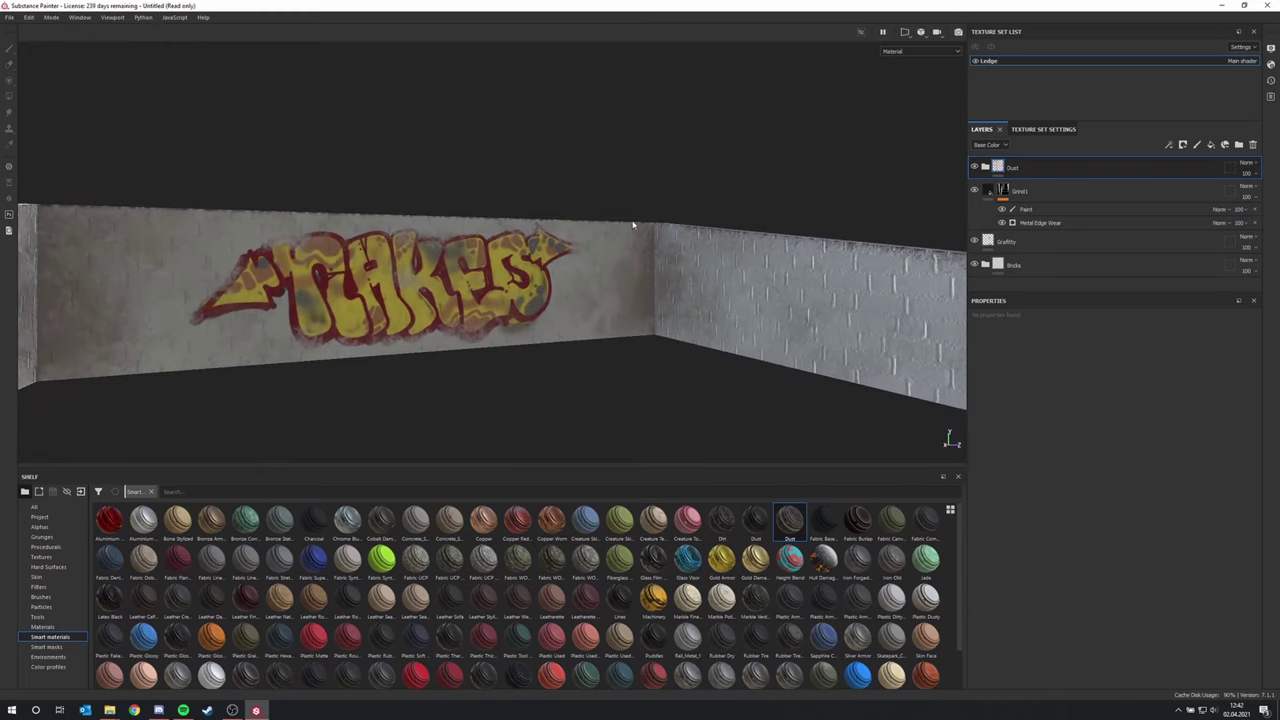
mouse_move(596, 267)
alt+mouse_down()
mouse_move(631, 280)
mouse_move(632, 298)
mouse_move(614, 279)
alt+mouse_up()
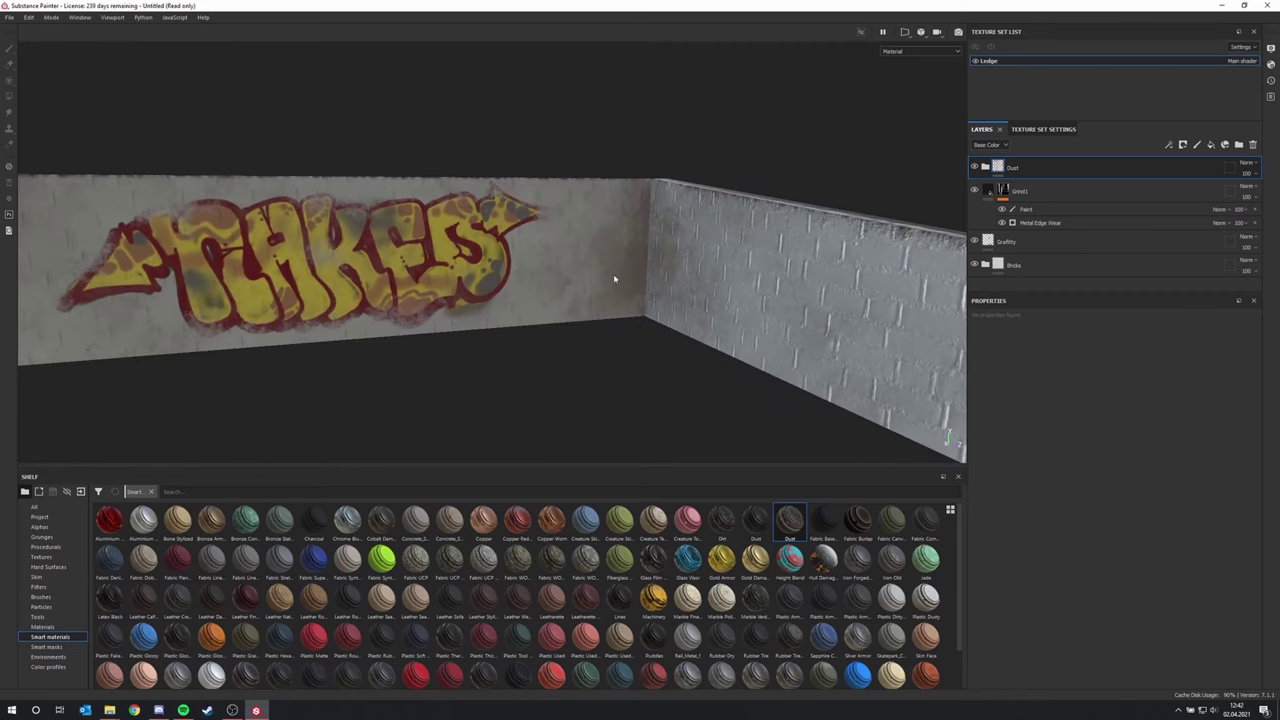
scroll(618, 254, up, 4)
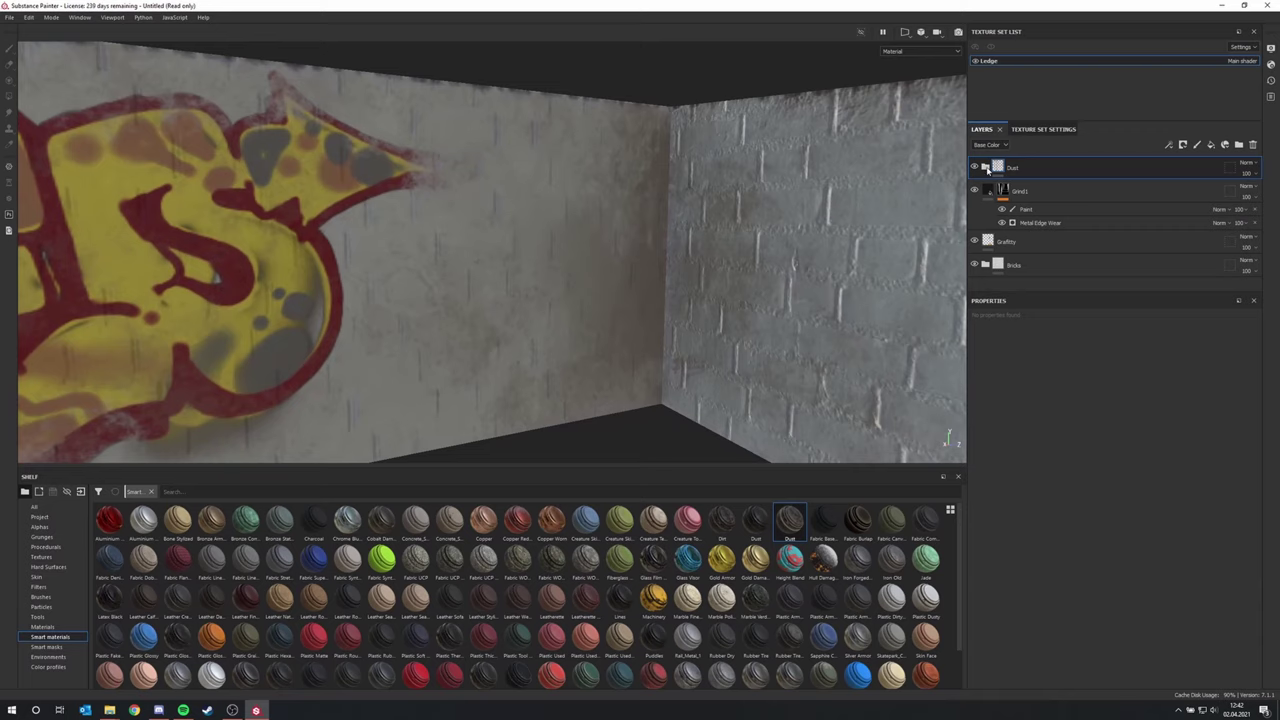
drag(988, 170, 990, 172)
click(1013, 191)
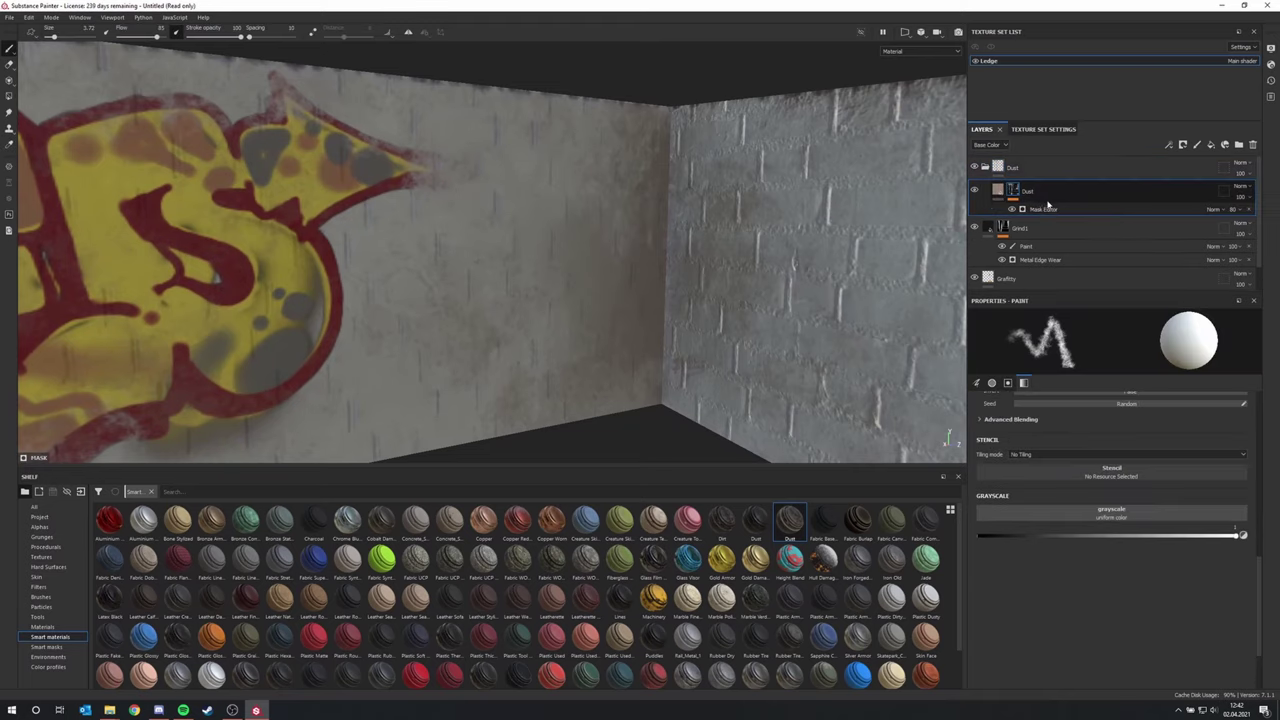
click(997, 191)
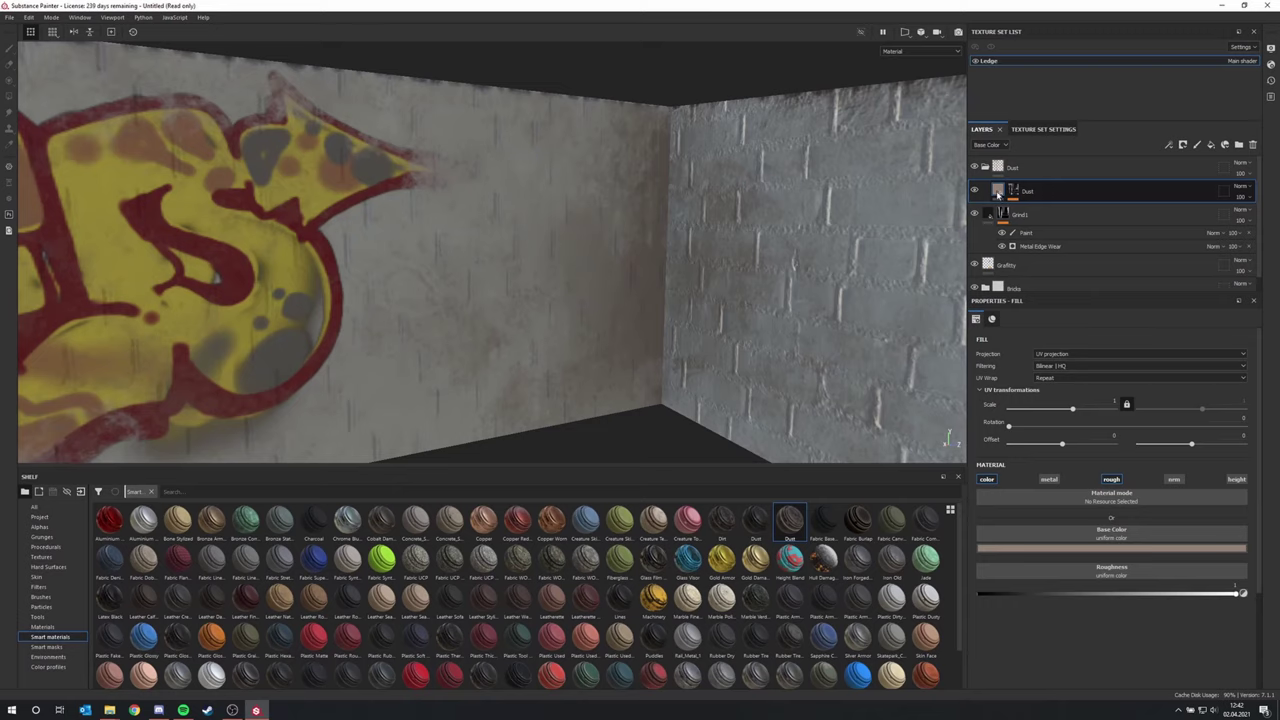
click(1083, 549)
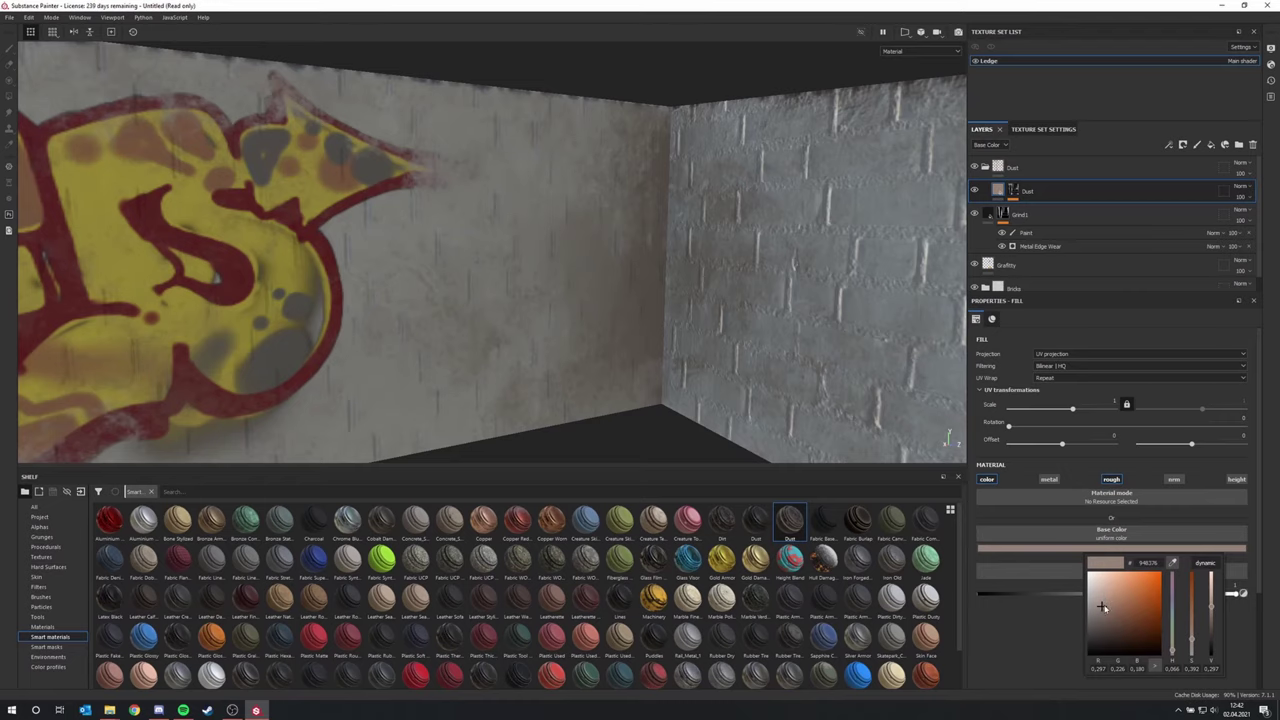
drag(1102, 607, 1065, 616)
click(673, 417)
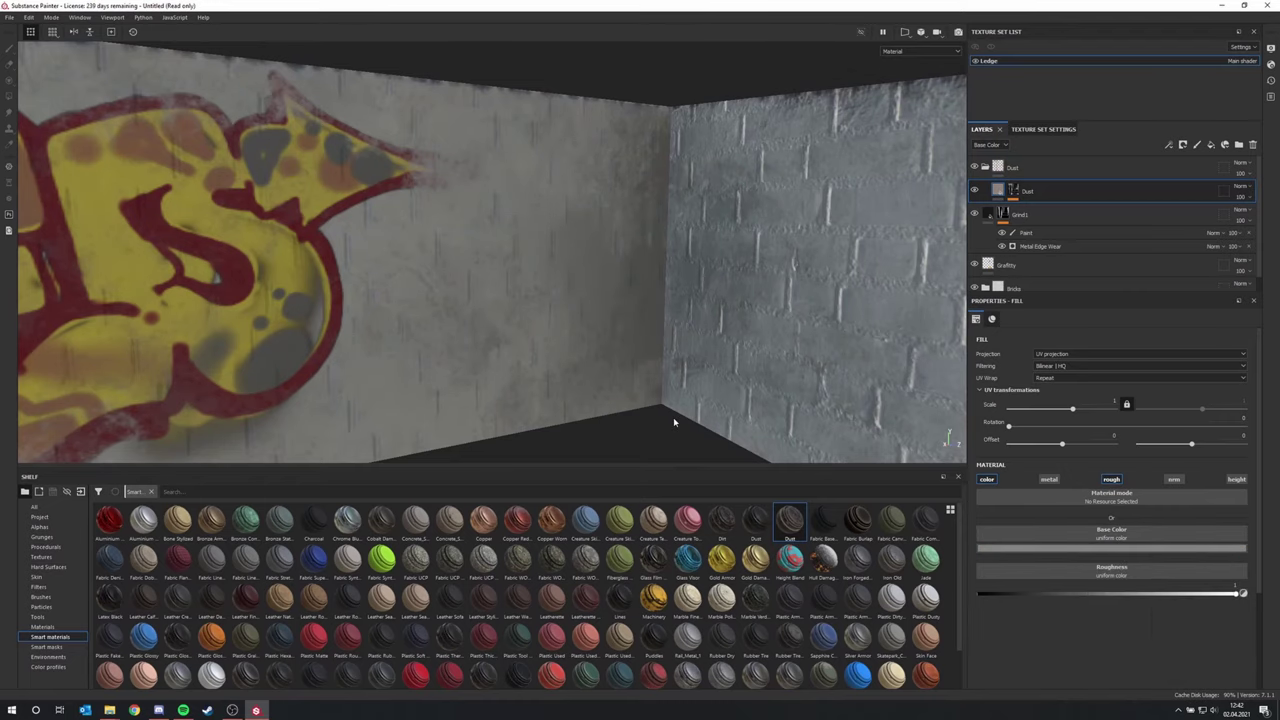
Compare the ledge with the Dust folder hidden and shown, and move the collapsed folder directly below Grind1
scroll(658, 337, down, 7)
alt+drag(689, 311, 143, 313)
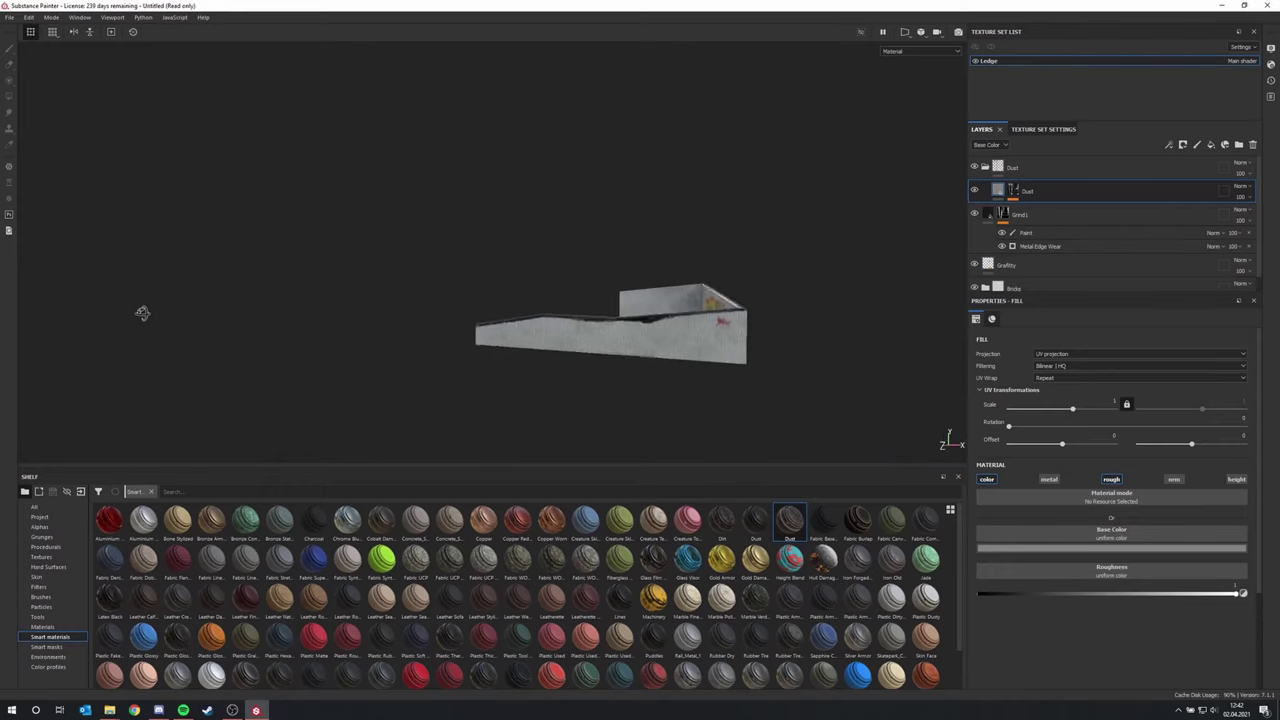
alt+drag(765, 326, 482, 336)
click(986, 168)
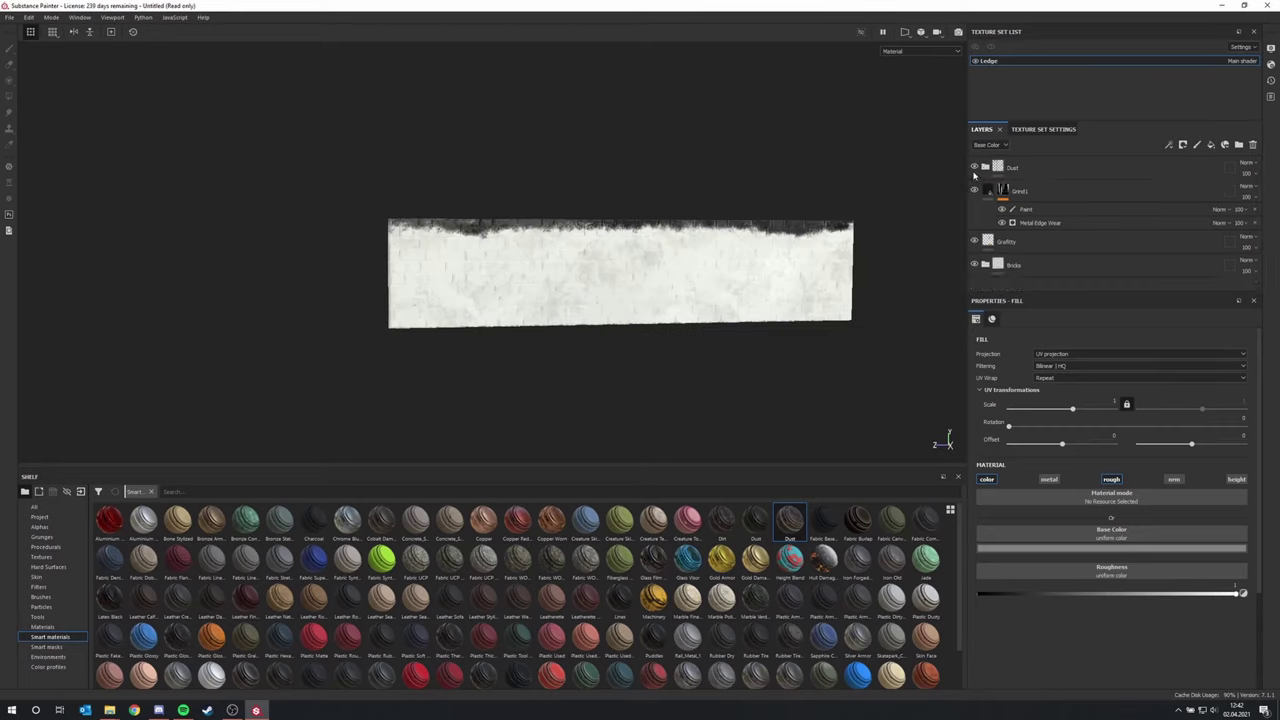
click(975, 168)
click(975, 168)
click(1000, 169)
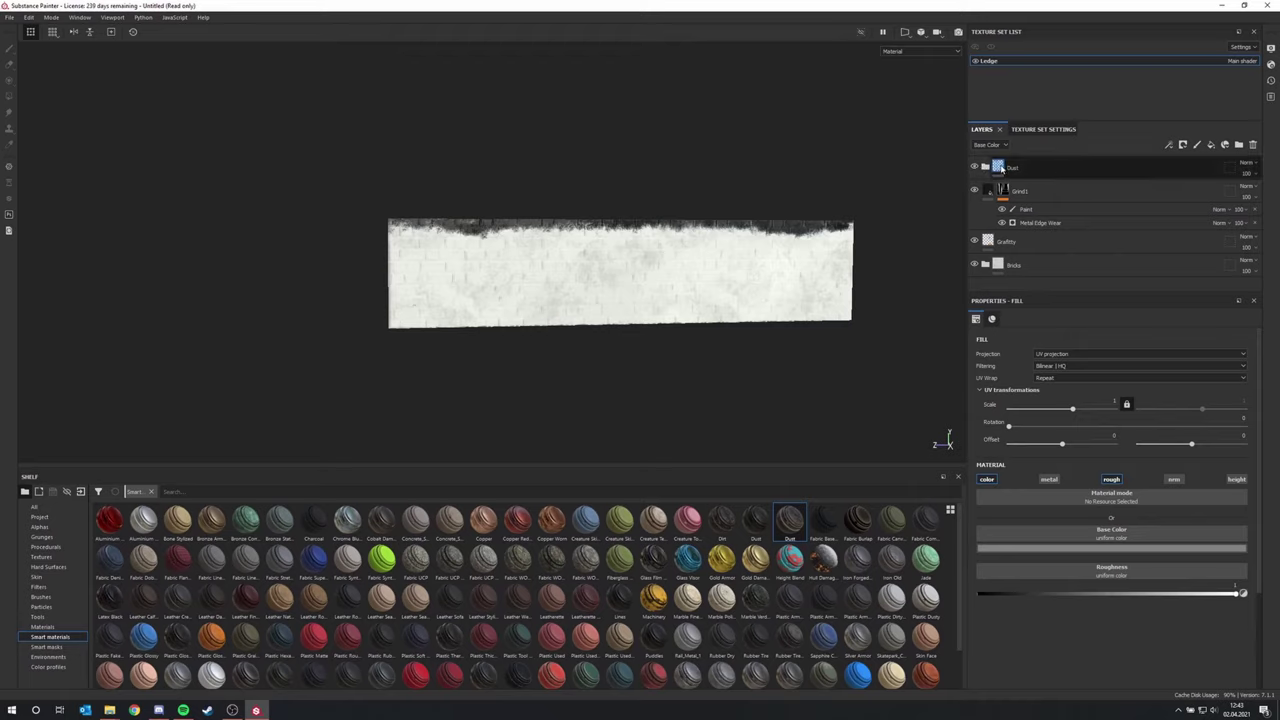
mouse_move(1000, 169)
mouse_down()
mouse_move(1040, 223)
mouse_move(1005, 232)
mouse_up()
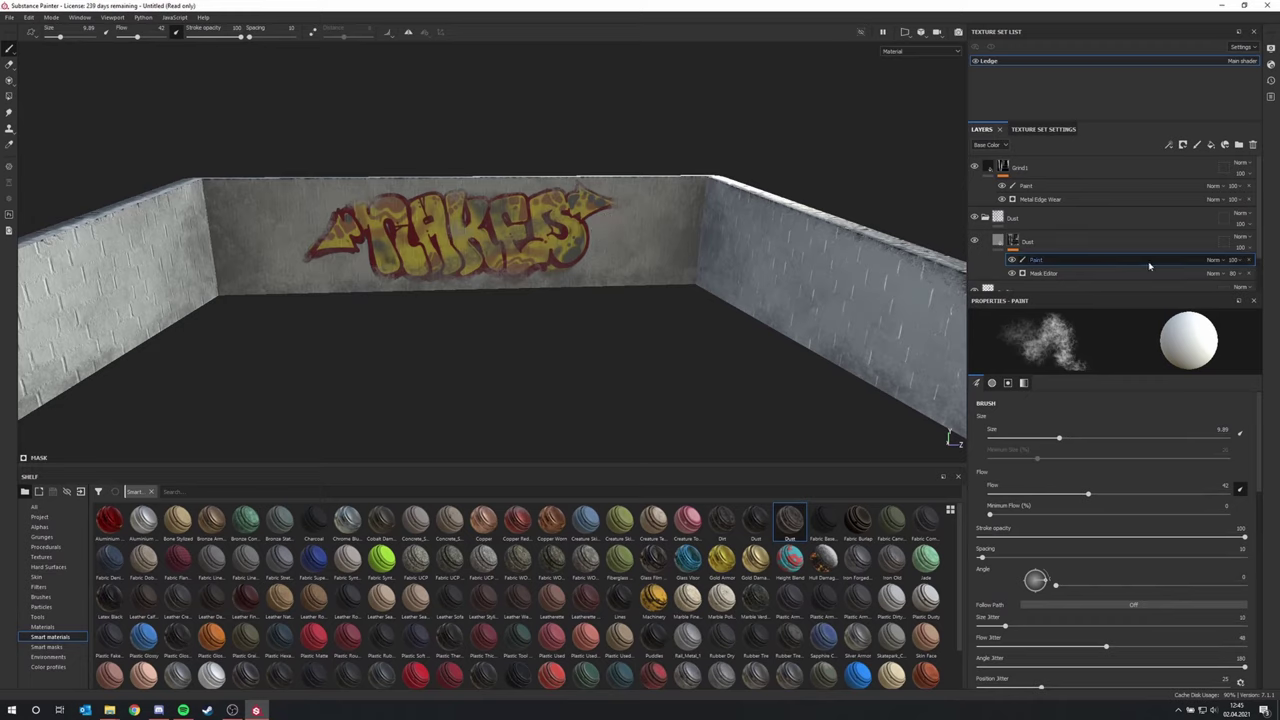
Collapse the Dust folder and lower its opacity to about 75
click(1016, 219)
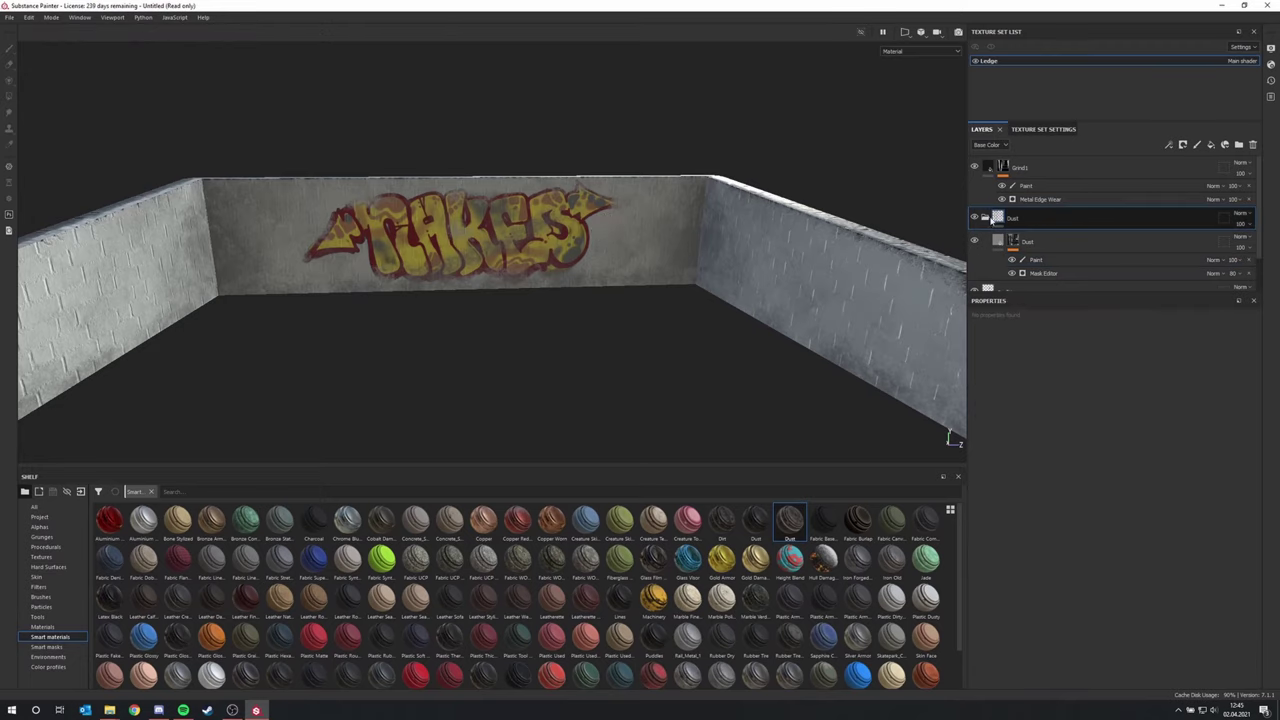
click(986, 218)
click(1246, 225)
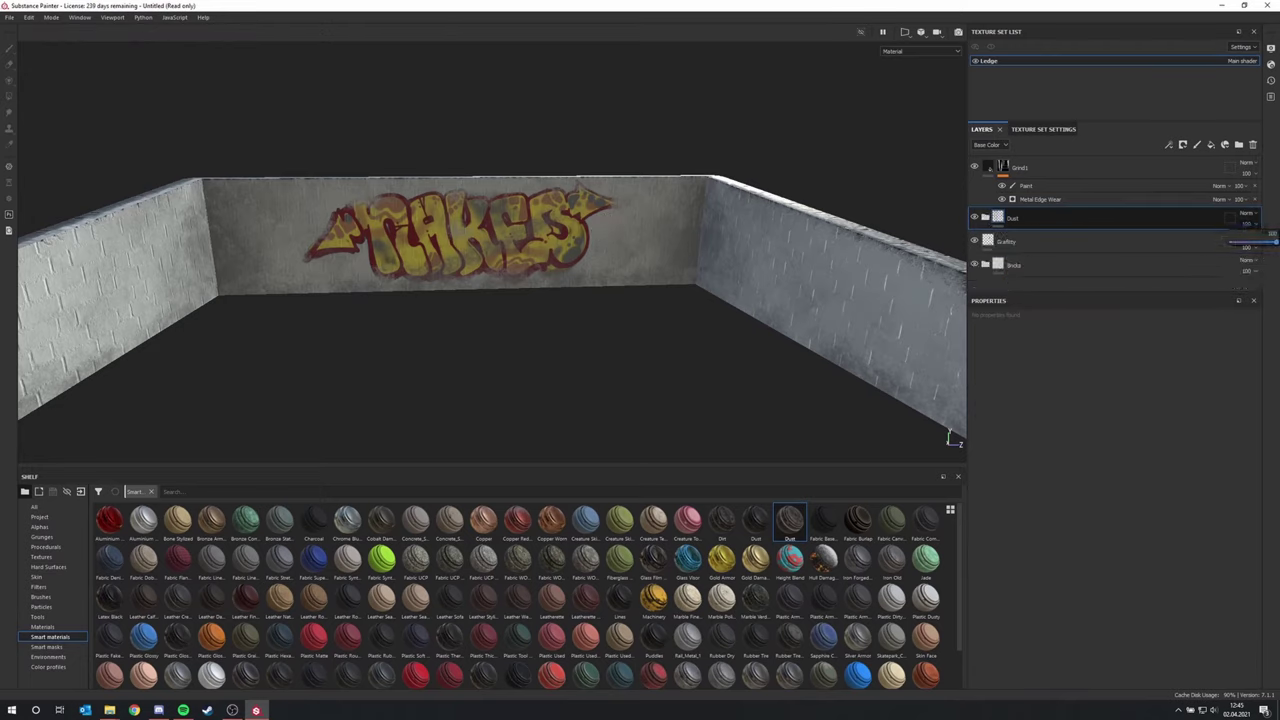
drag(1277, 243, 1263, 242)
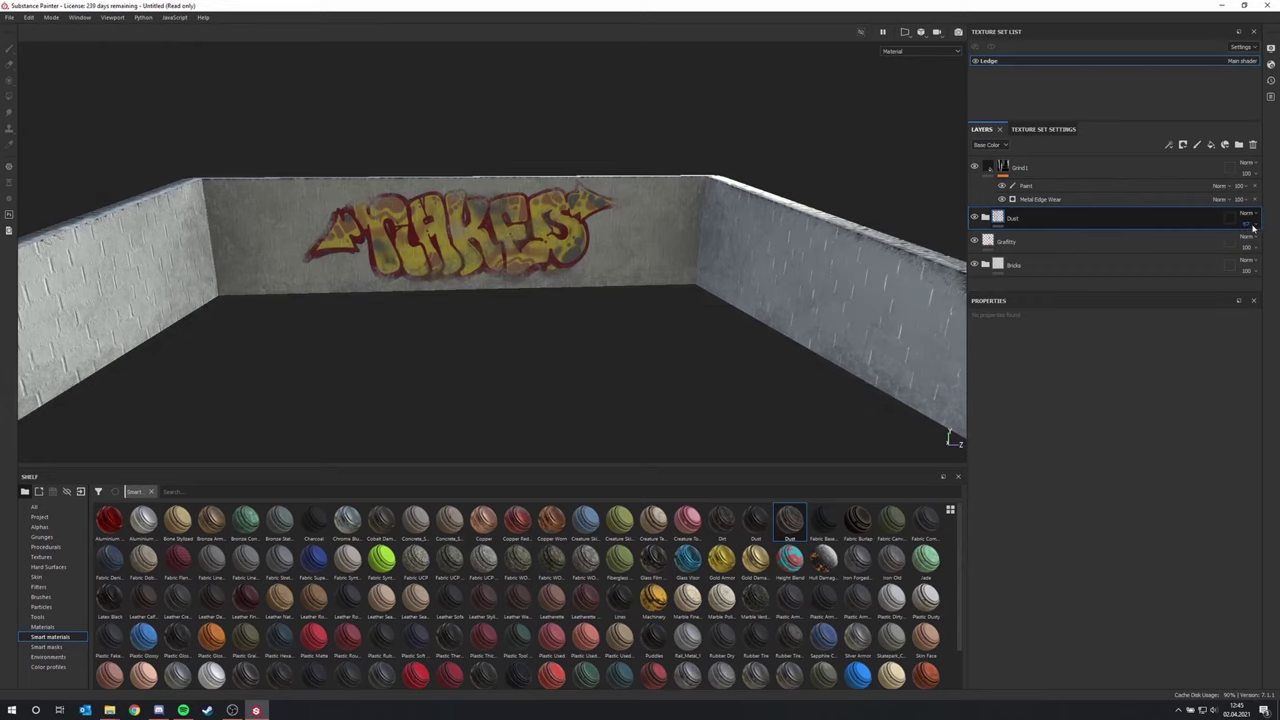
click(1248, 225)
drag(1262, 243, 1264, 243)
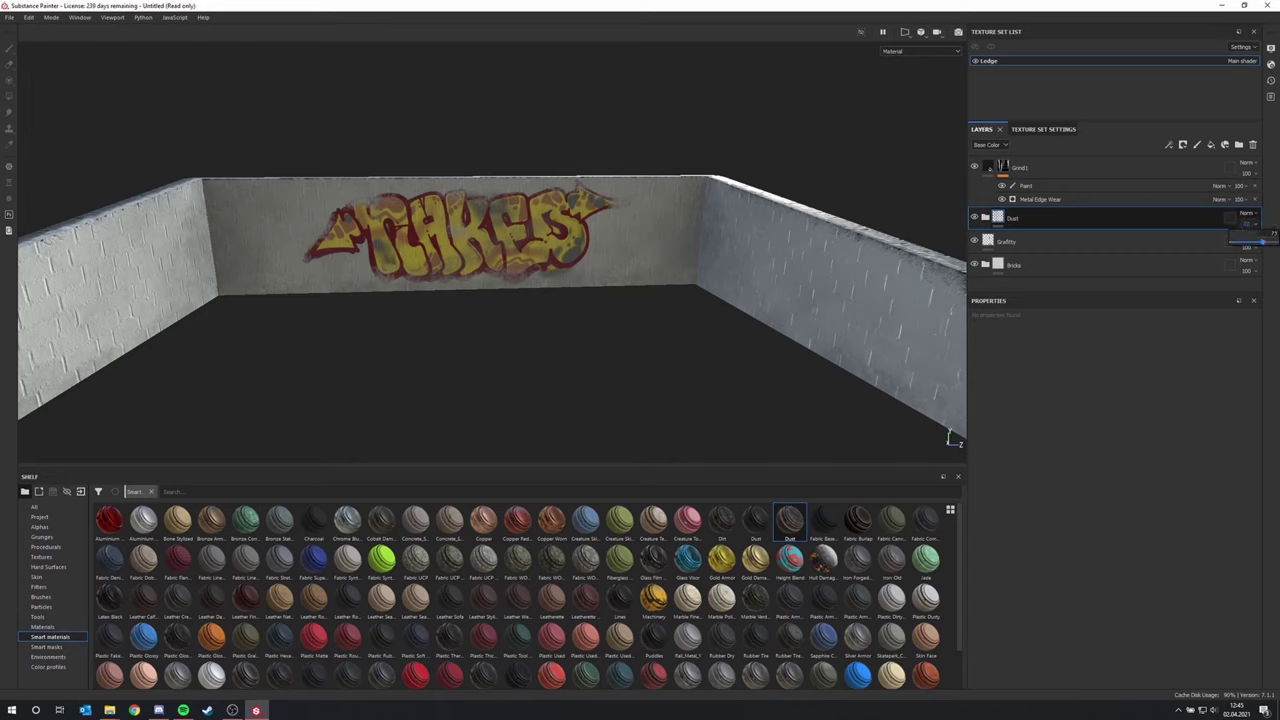
click(1120, 241)
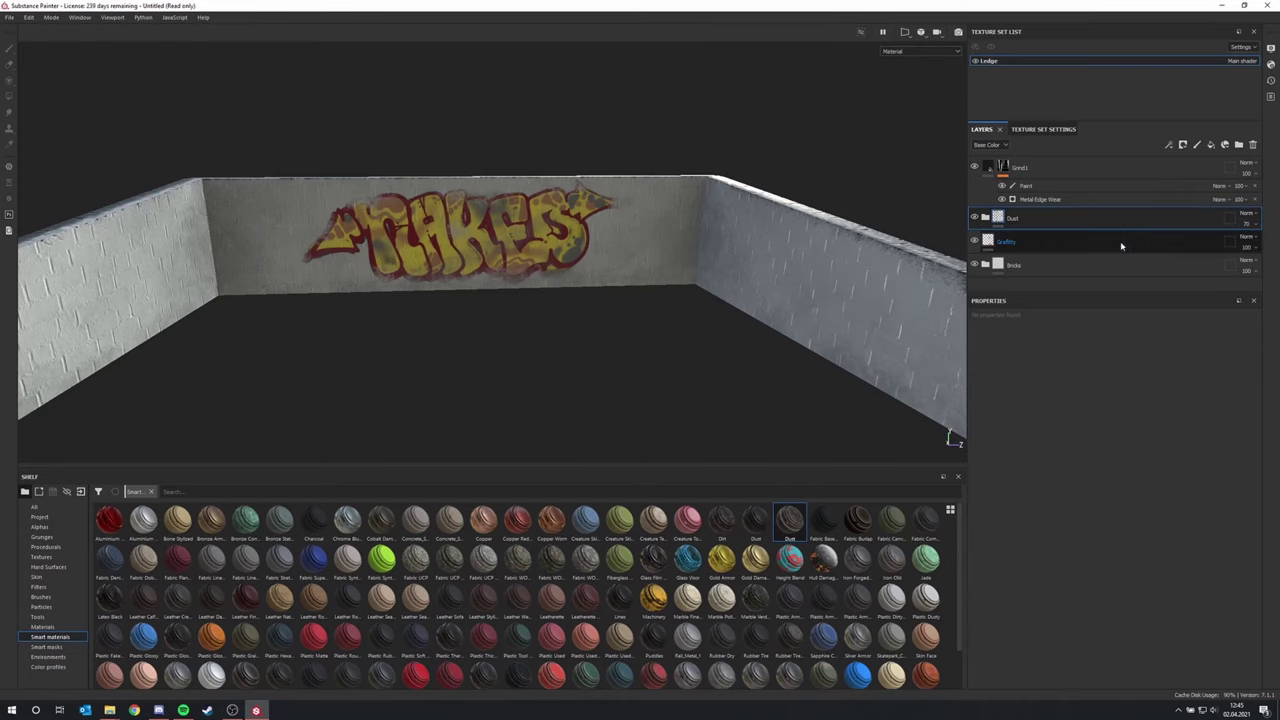
Inspect the dusted ledge from the inner and outer sides, including the graffiti and worn top edges
mouse_move(570, 214)
alt+mouse_down()
mouse_move(520, 225)
mouse_move(565, 250)
mouse_move(609, 249)
mouse_move(459, 258)
mouse_move(605, 251)
mouse_move(577, 247)
alt+mouse_up()
scroll(503, 245, up, 3)
scroll(458, 258, down, 3)
alt+drag(500, 242, 351, 271)
alt+drag(560, 263, 434, 276)
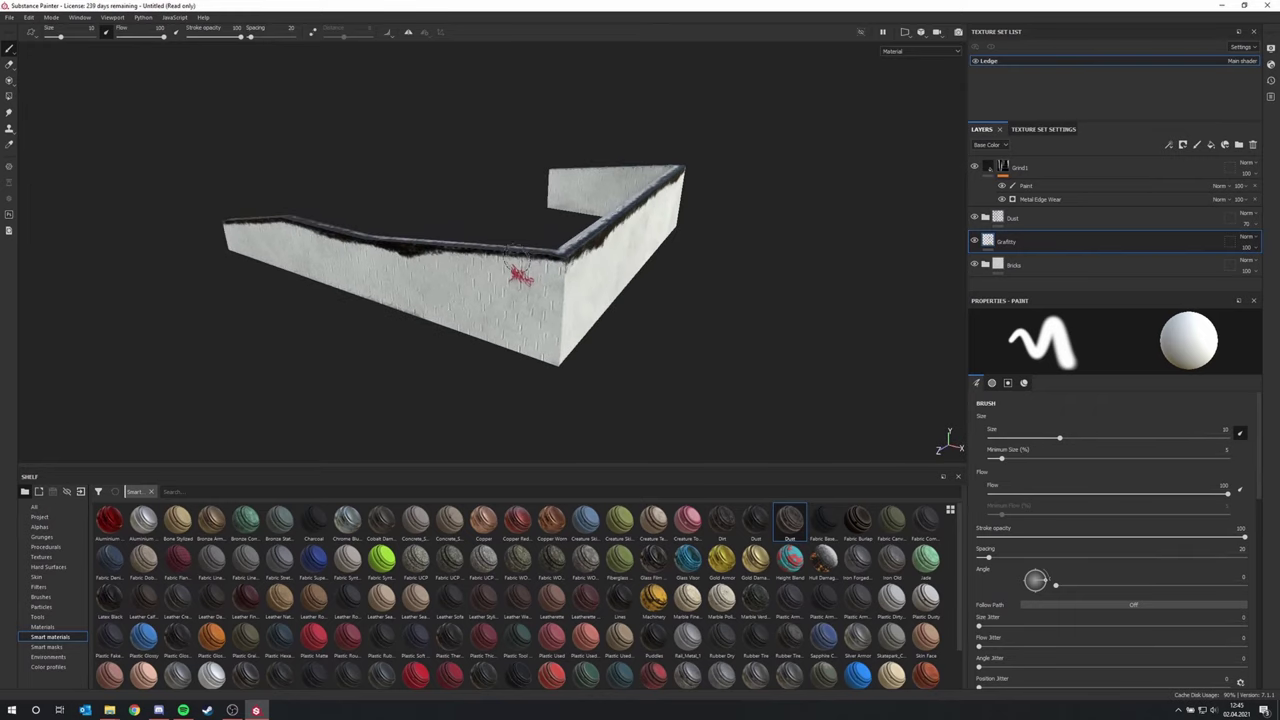
scroll(386, 257, up, 2)
alt+drag(387, 256, 437, 270)
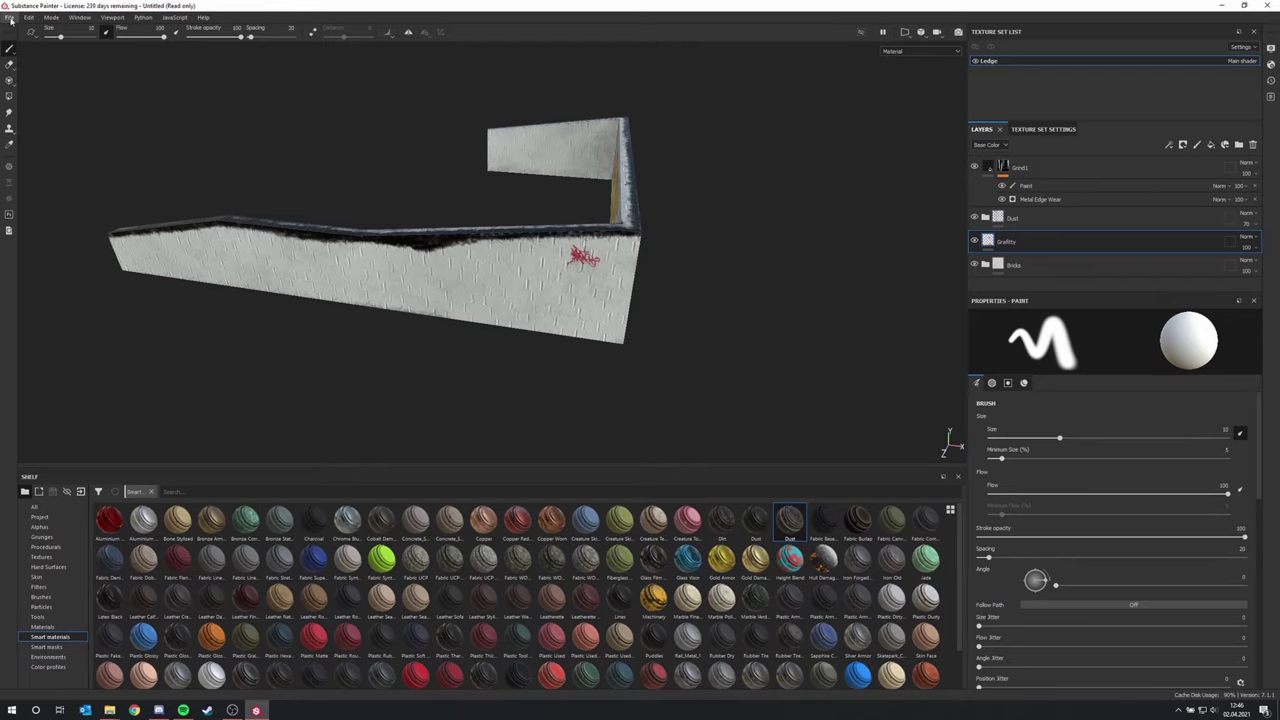
Open the texture export settings and browse to the Mapping_Tutorial folder for the output directory
click(10, 18)
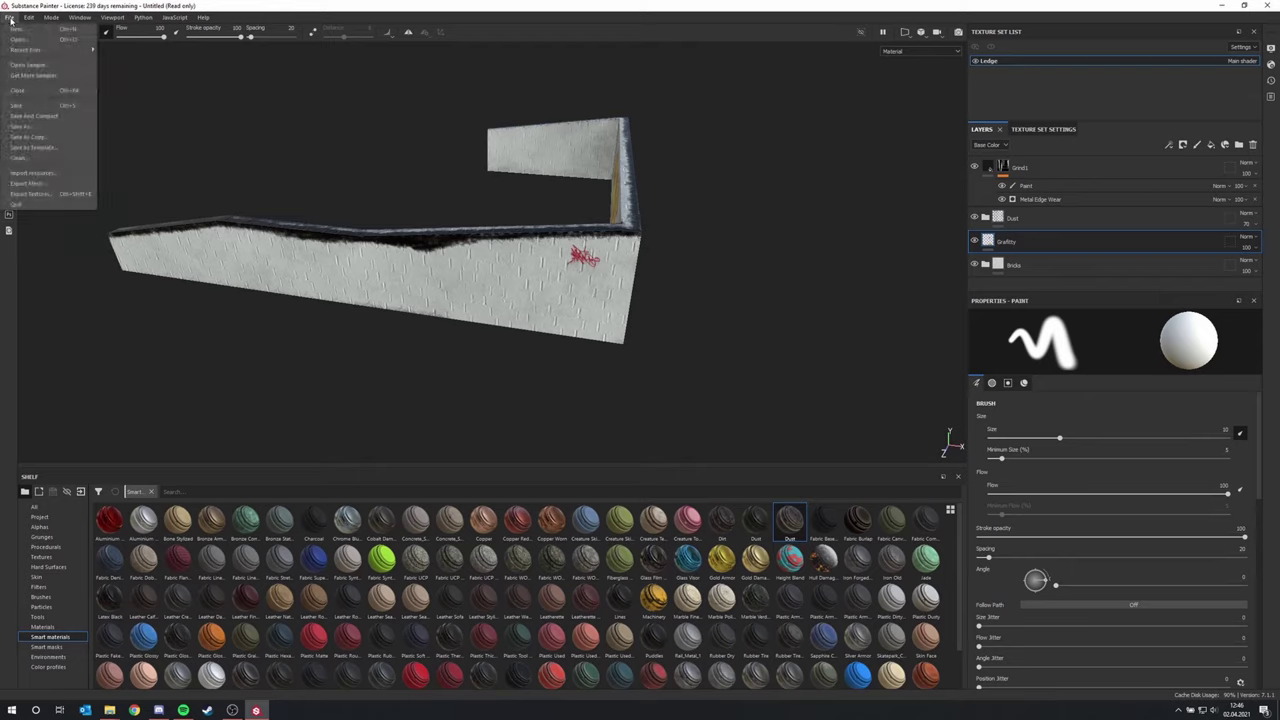
click(33, 196)
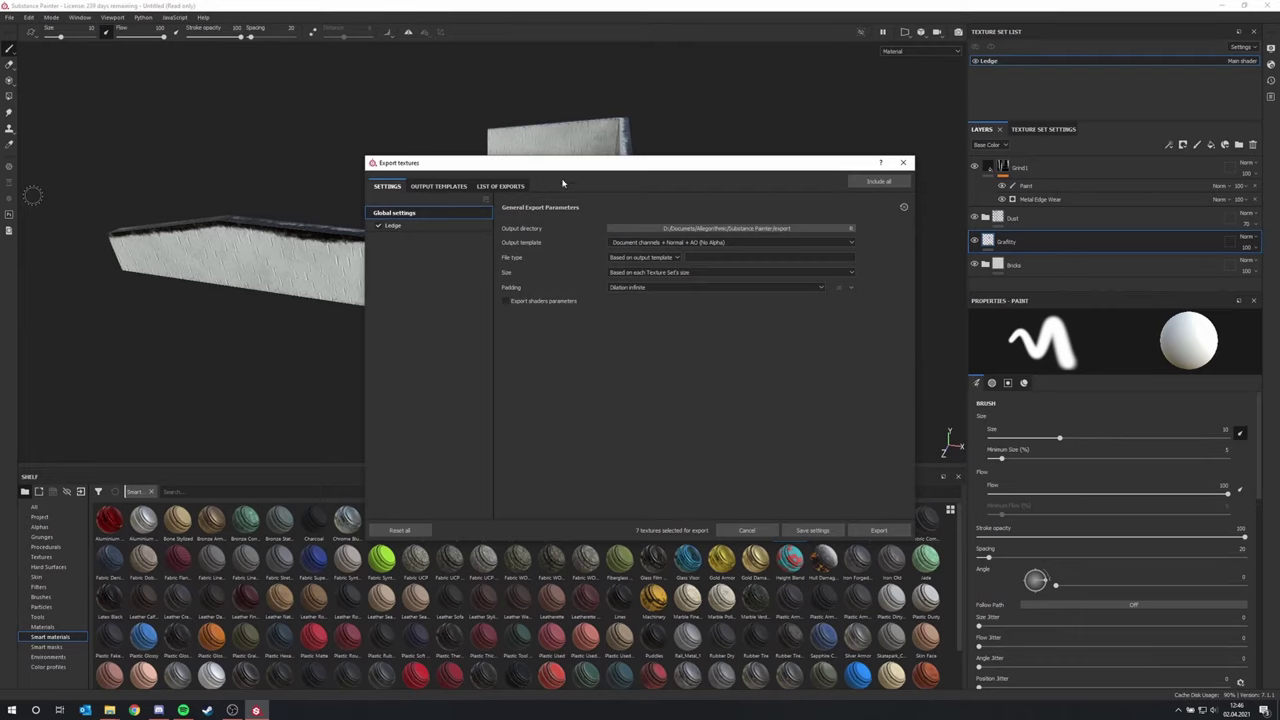
drag(556, 169, 506, 138)
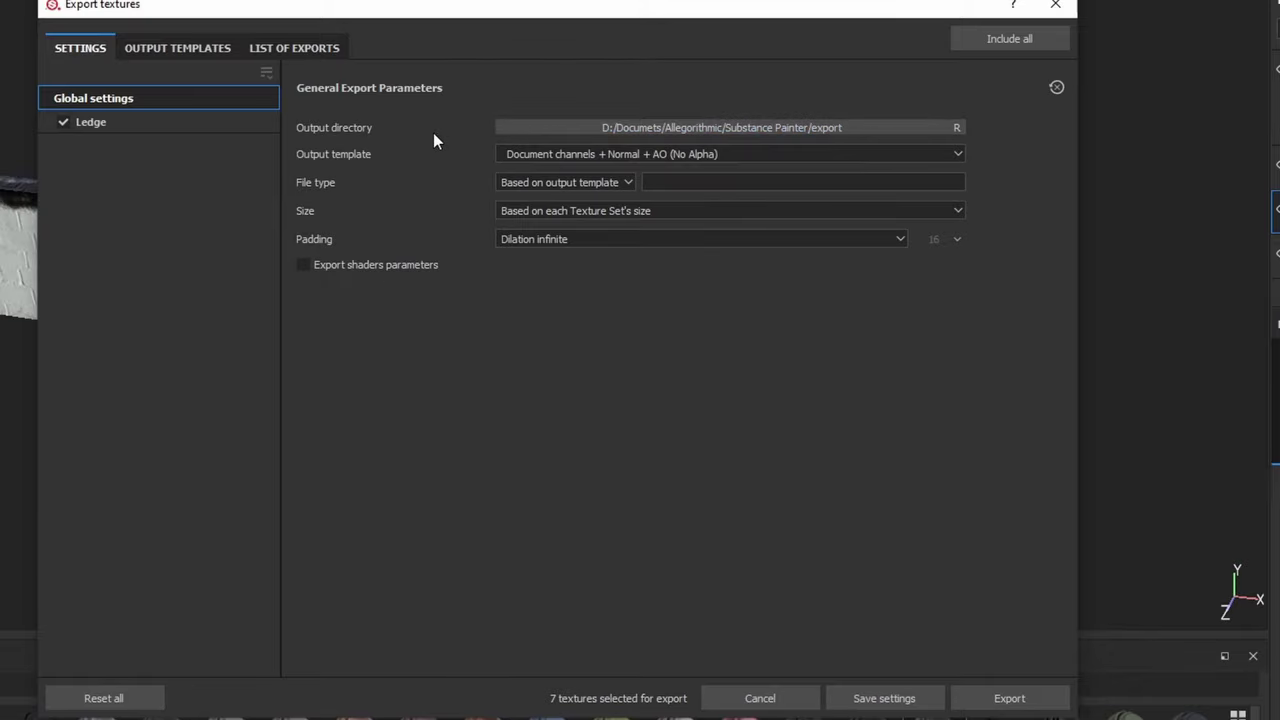
click(593, 134)
click(128, 422)
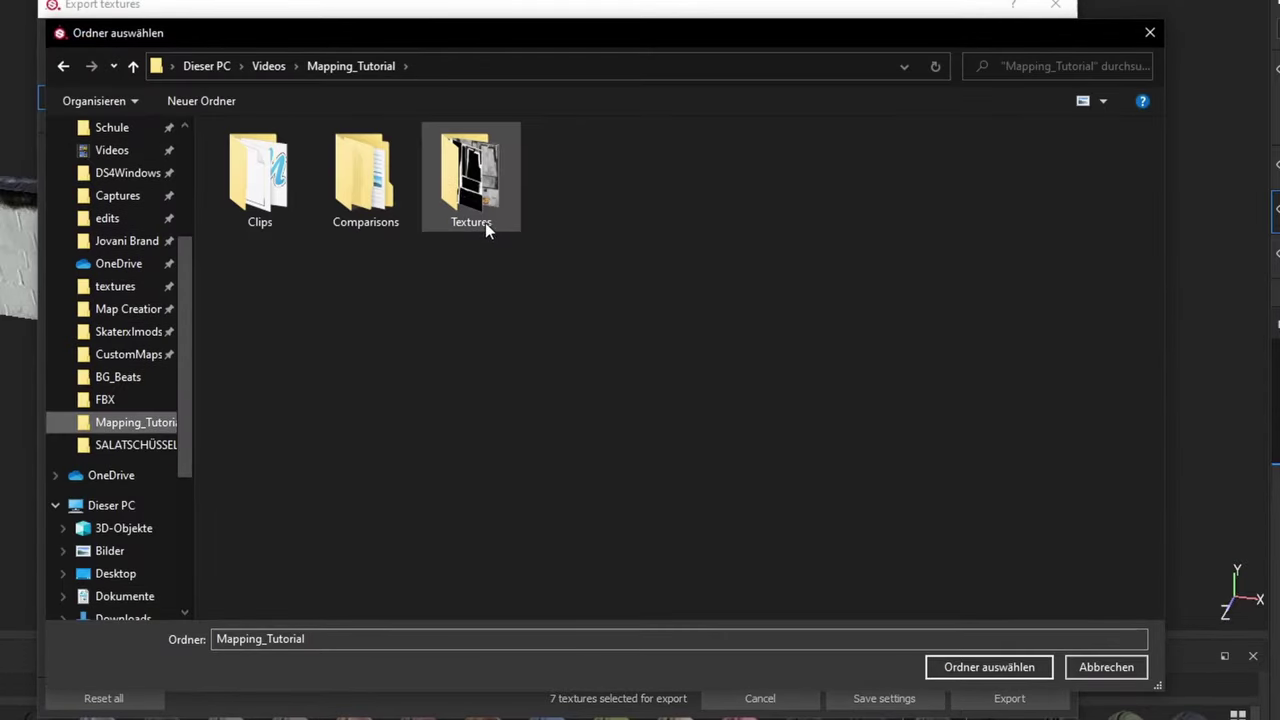
Create a folder named Textures2 in Mapping_Tutorial and open it as the export location
right_click(541, 254)
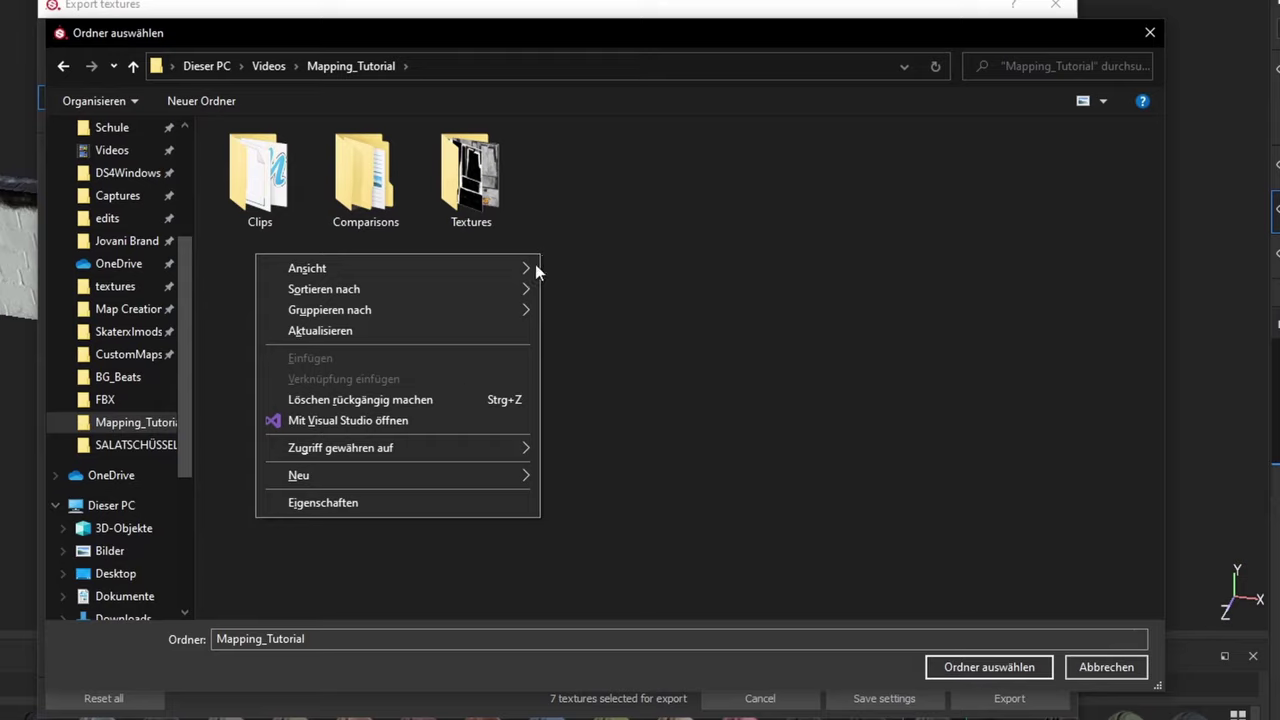
mouse_move(391, 477)
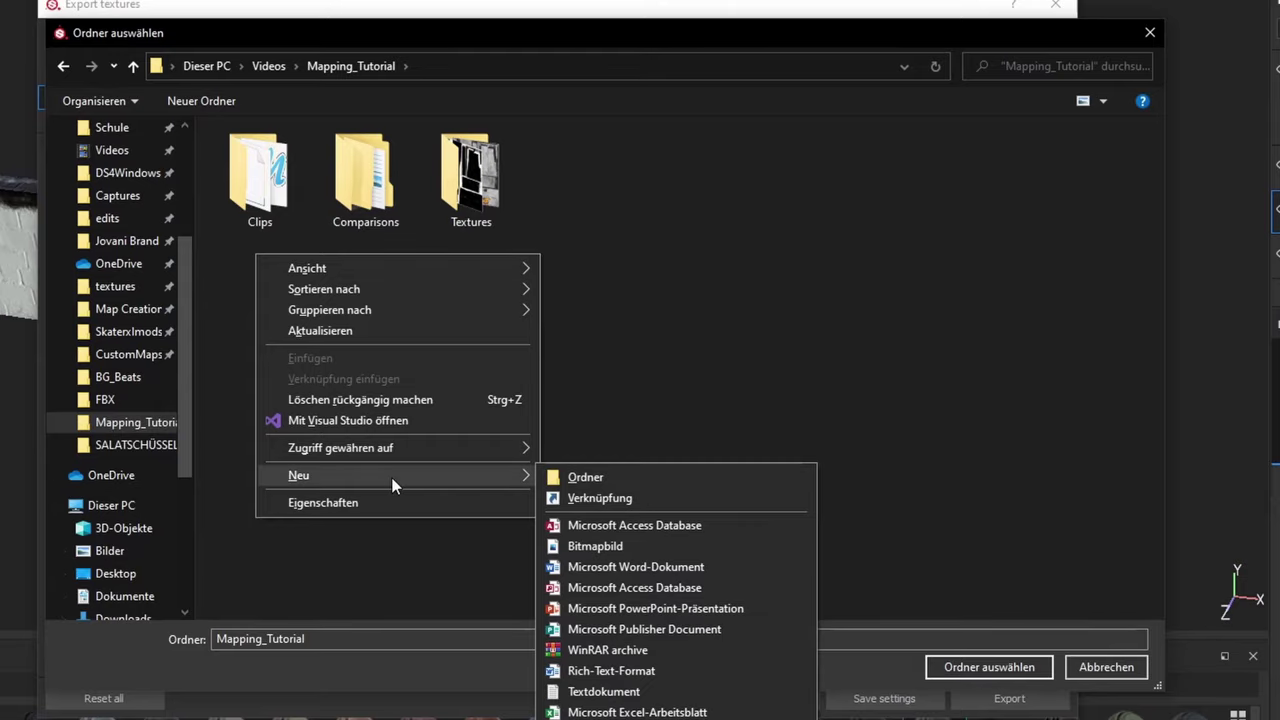
click(573, 482)
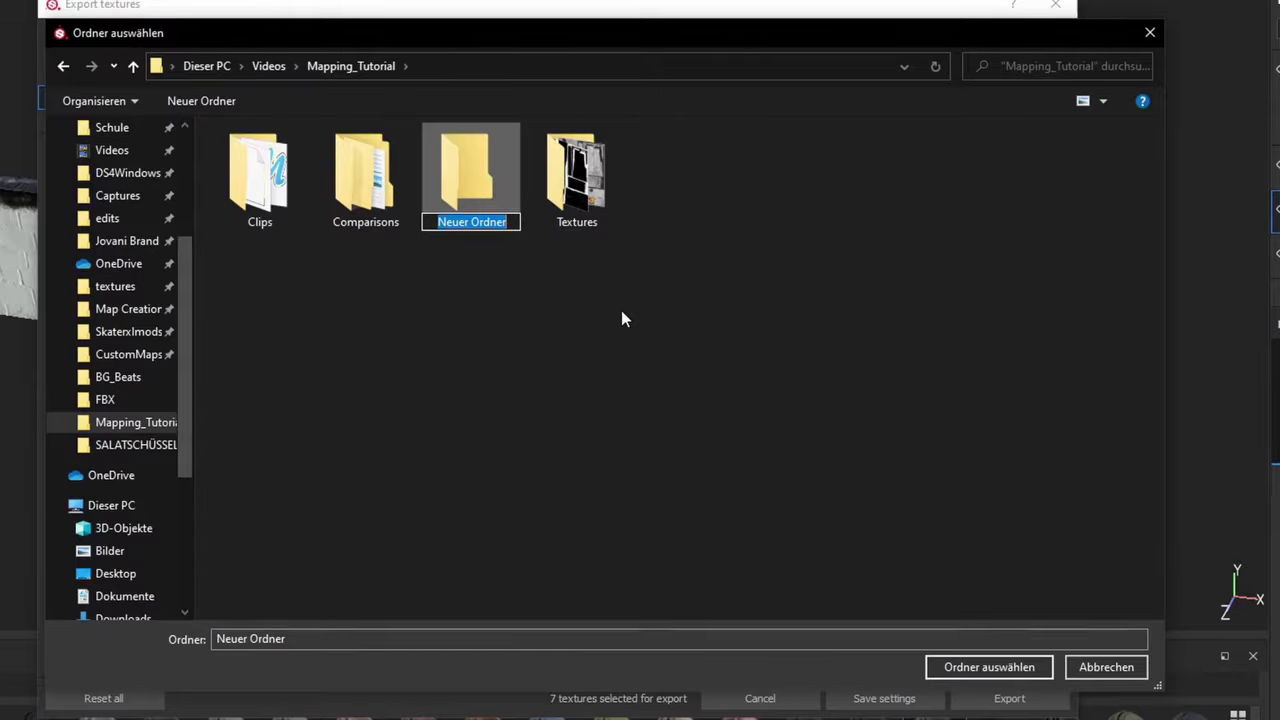
text(Tex)
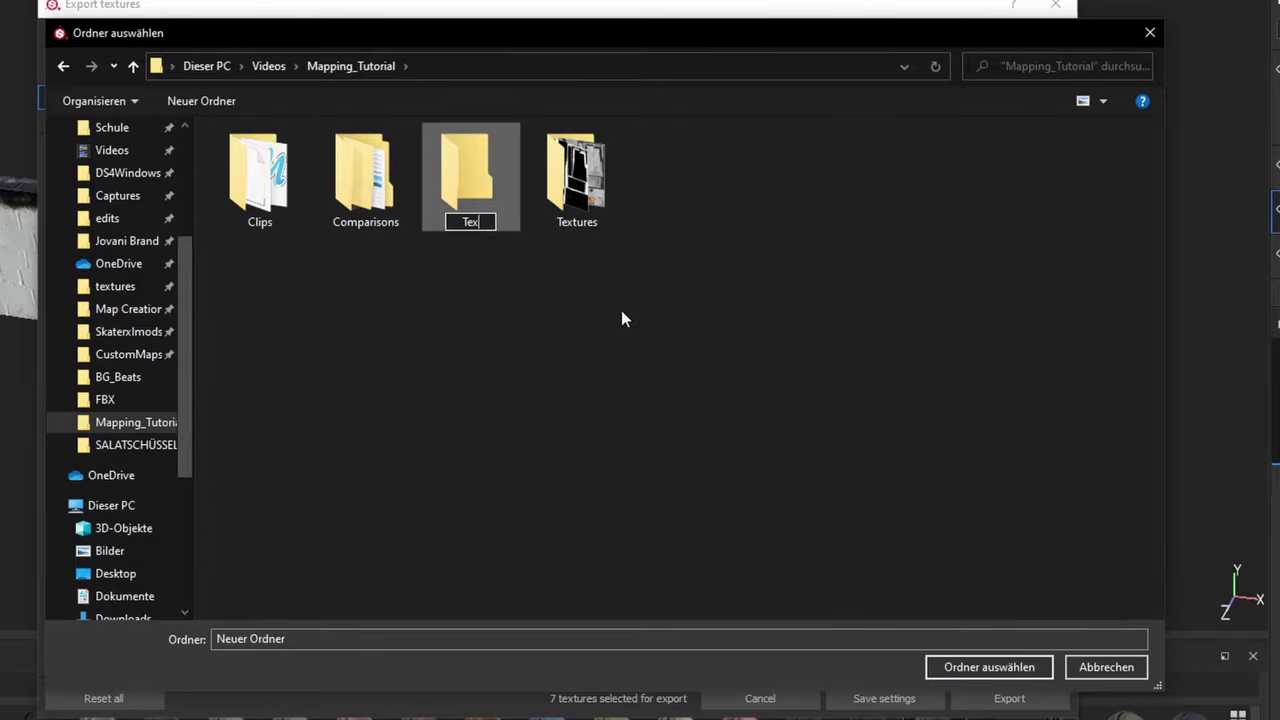
text(tures2)
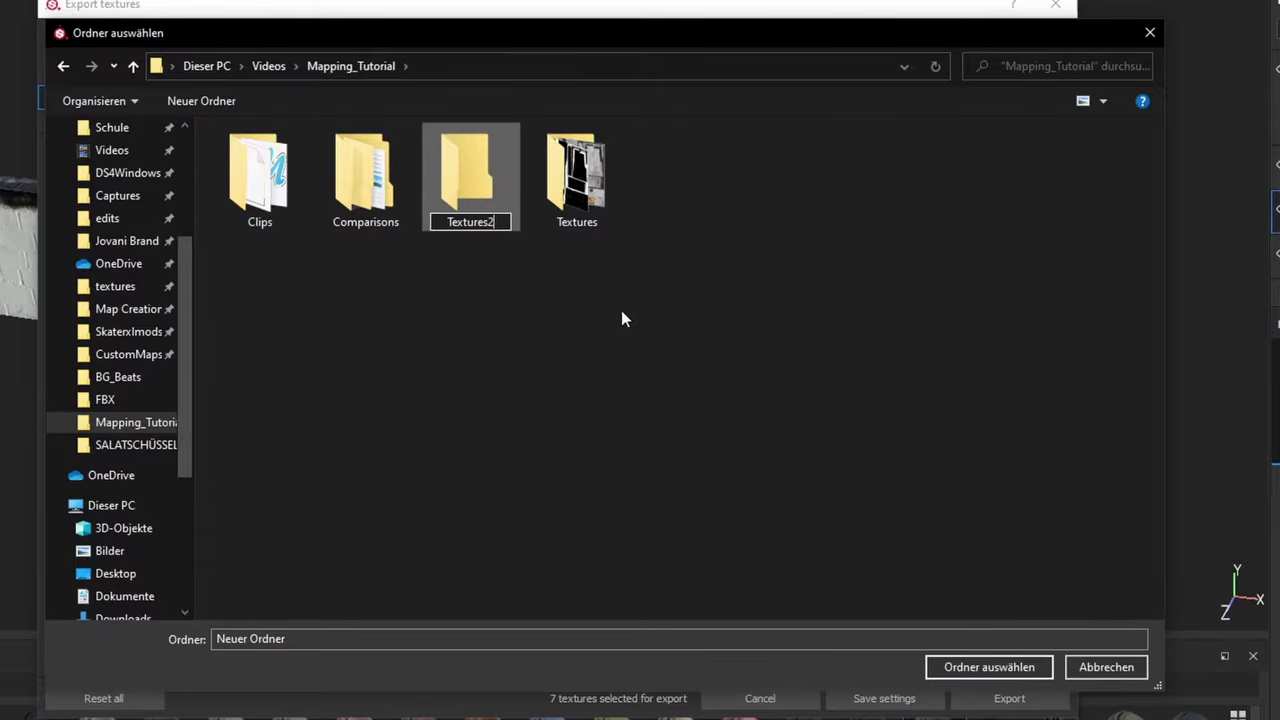
key(Return)
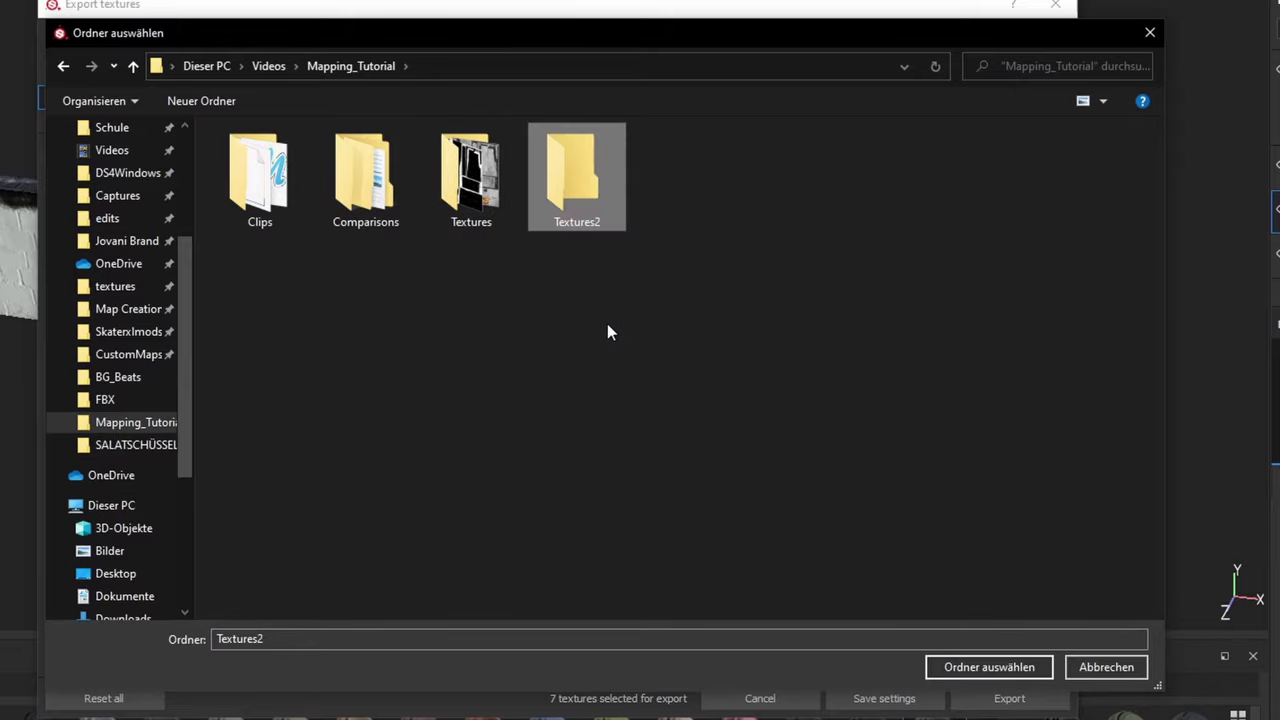
double_click(593, 202)
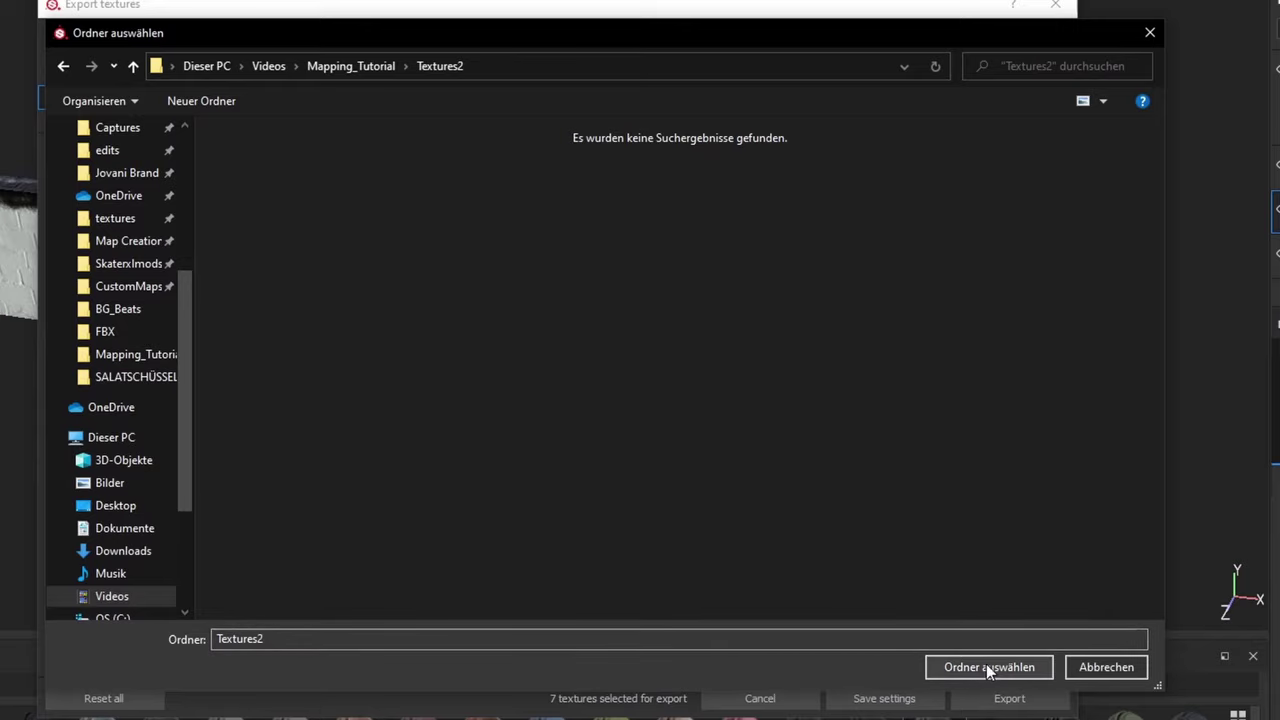